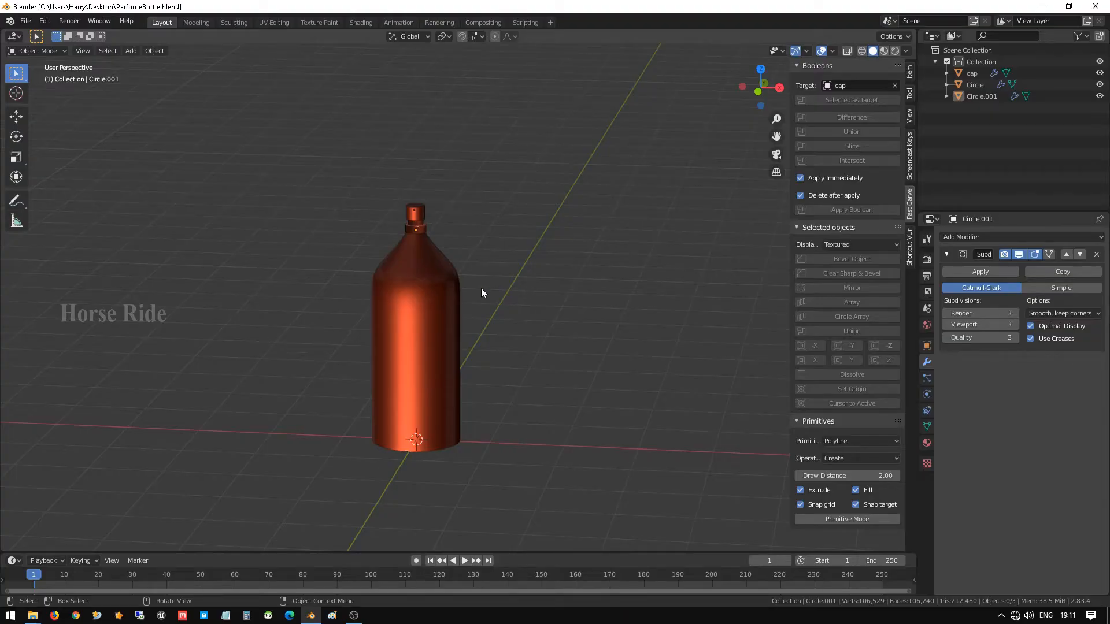
scroll(395, 312, up, 2)
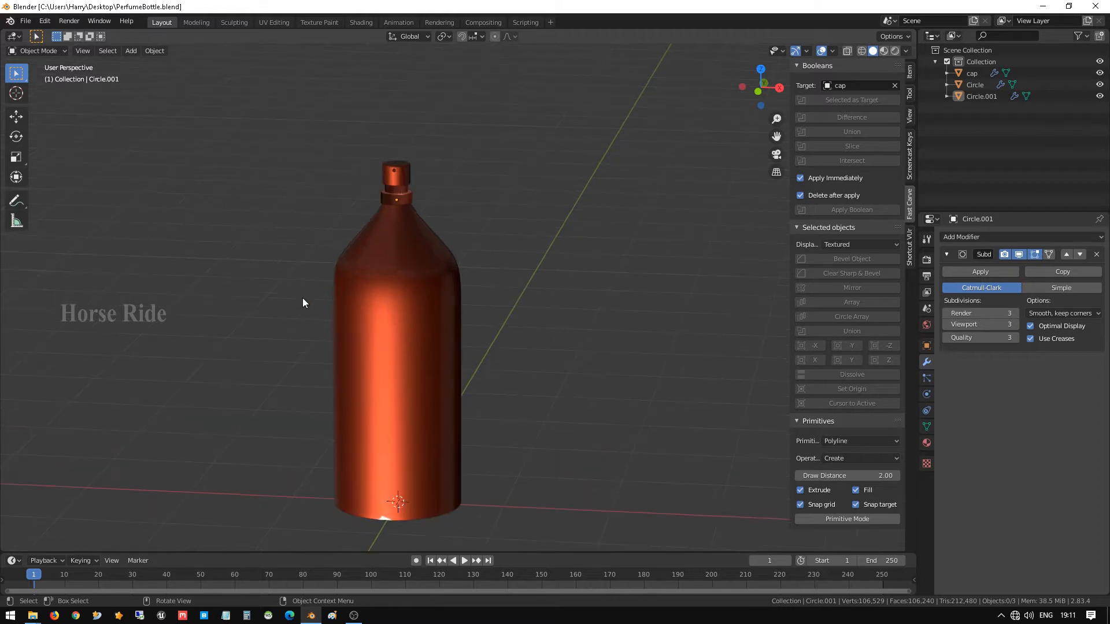
middle_drag(303, 297, 486, 324)
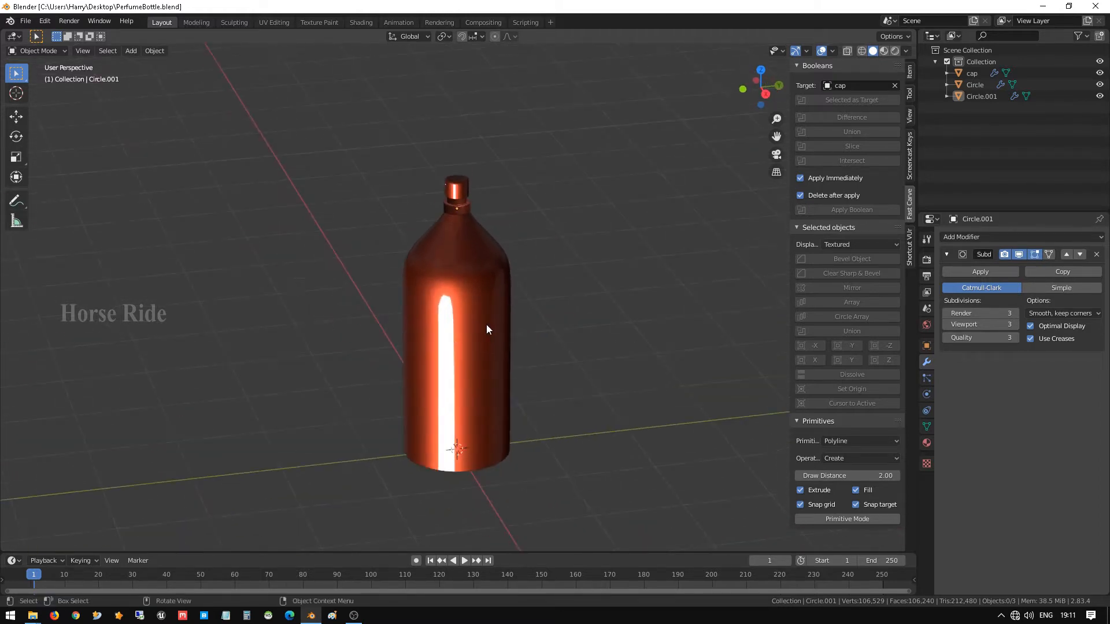
key(n)
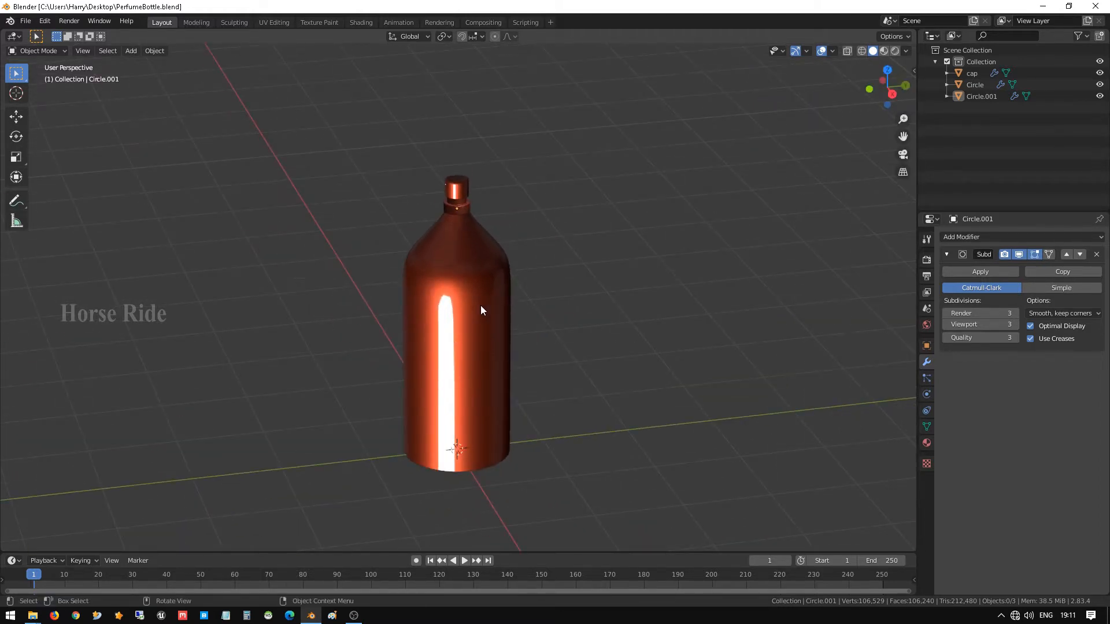
click(483, 298)
middle_drag(495, 324, 456, 345)
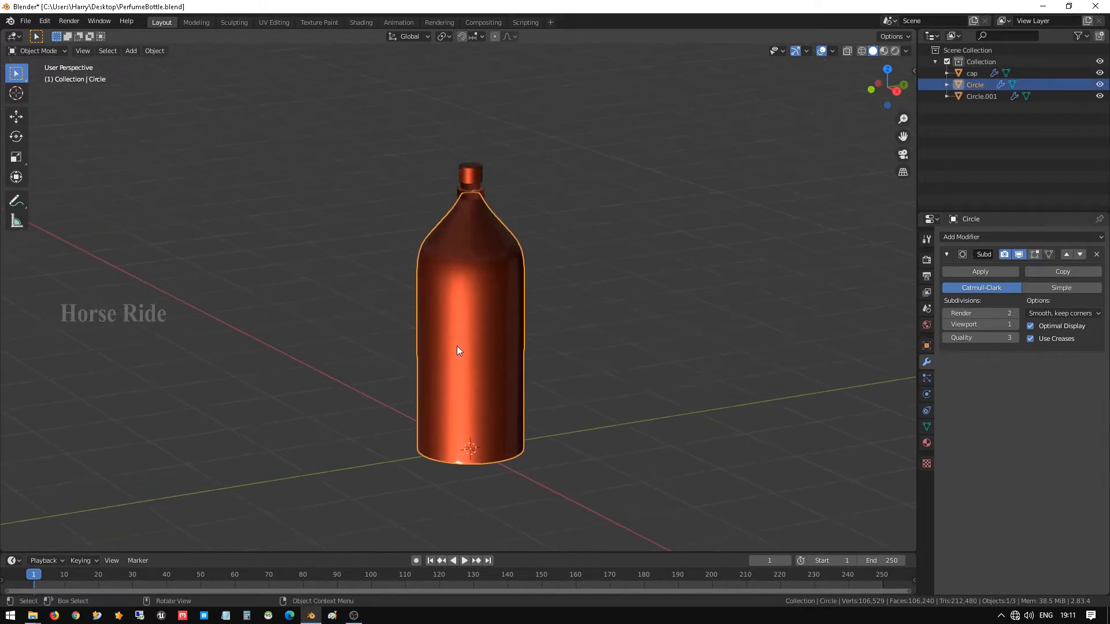
key(s)
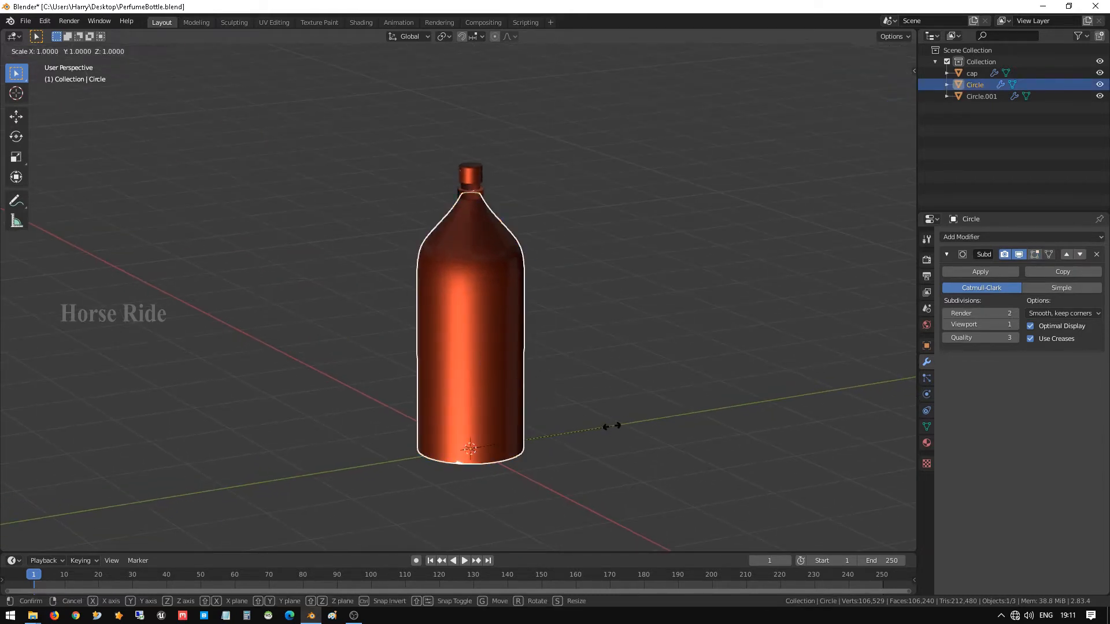
right_click(639, 384)
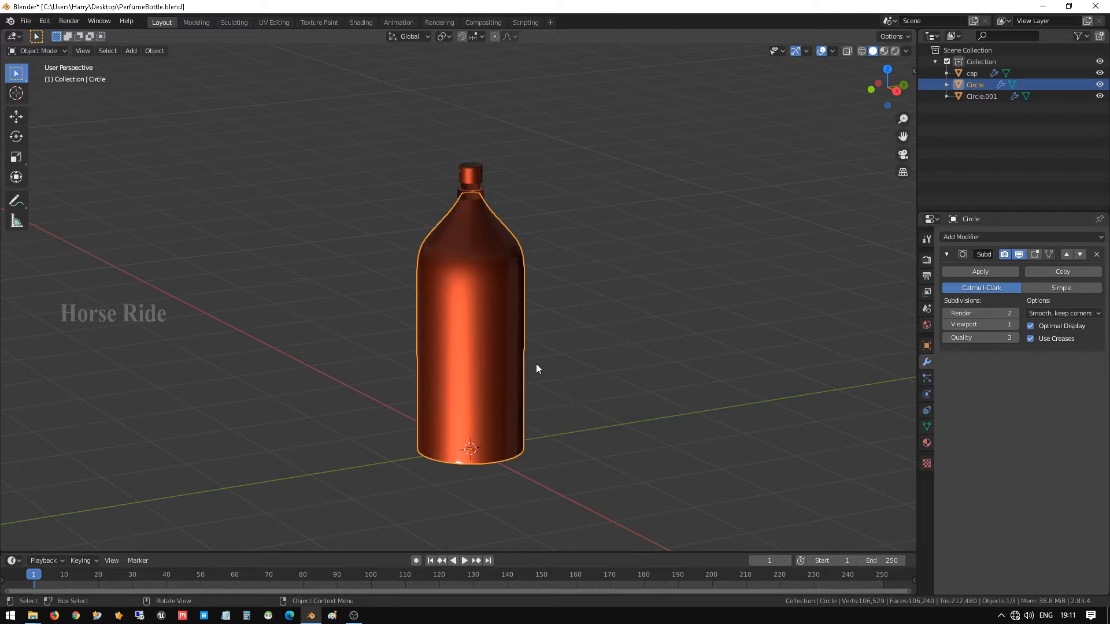
Start the Shortcut VUr add-on so that pressed keys are displayed in the viewport, and hide the sidebar
key(n)
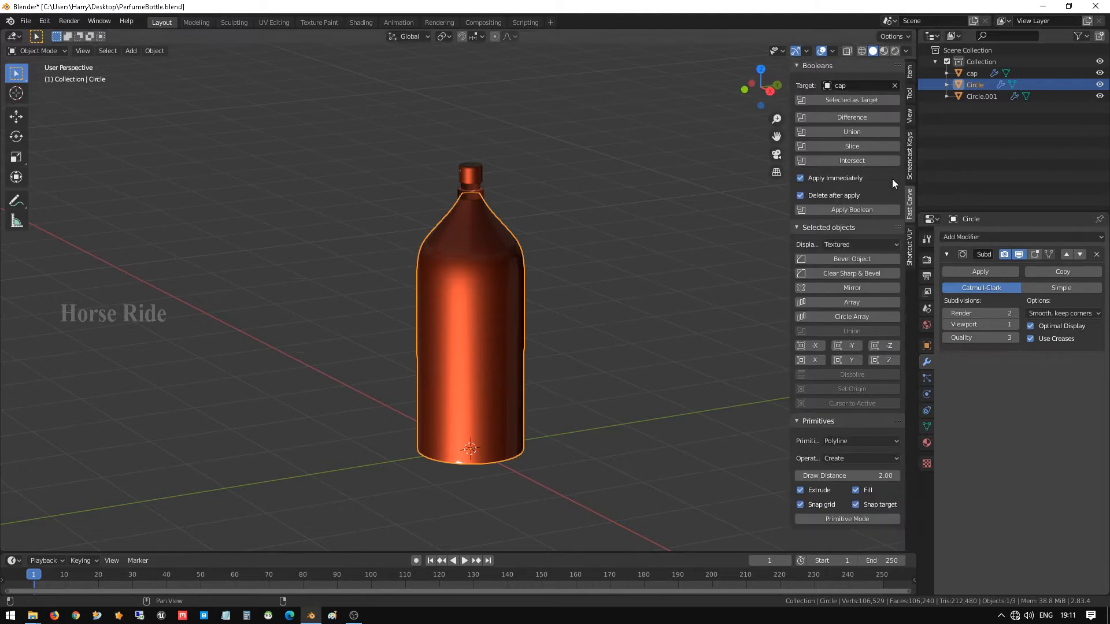
click(910, 169)
click(910, 200)
click(909, 249)
click(813, 85)
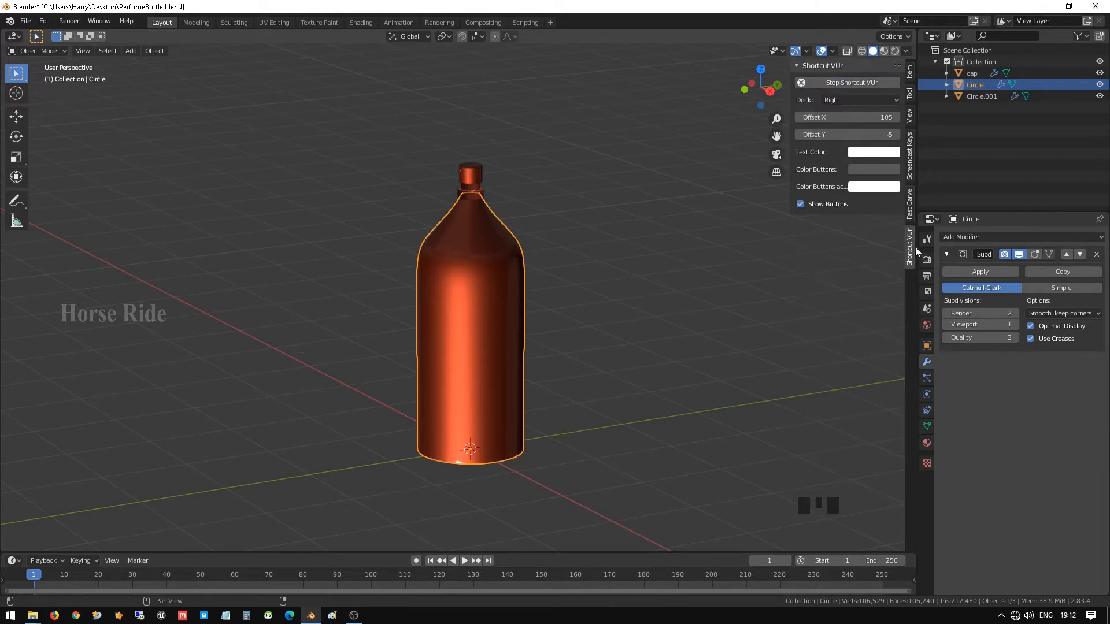
key(n)
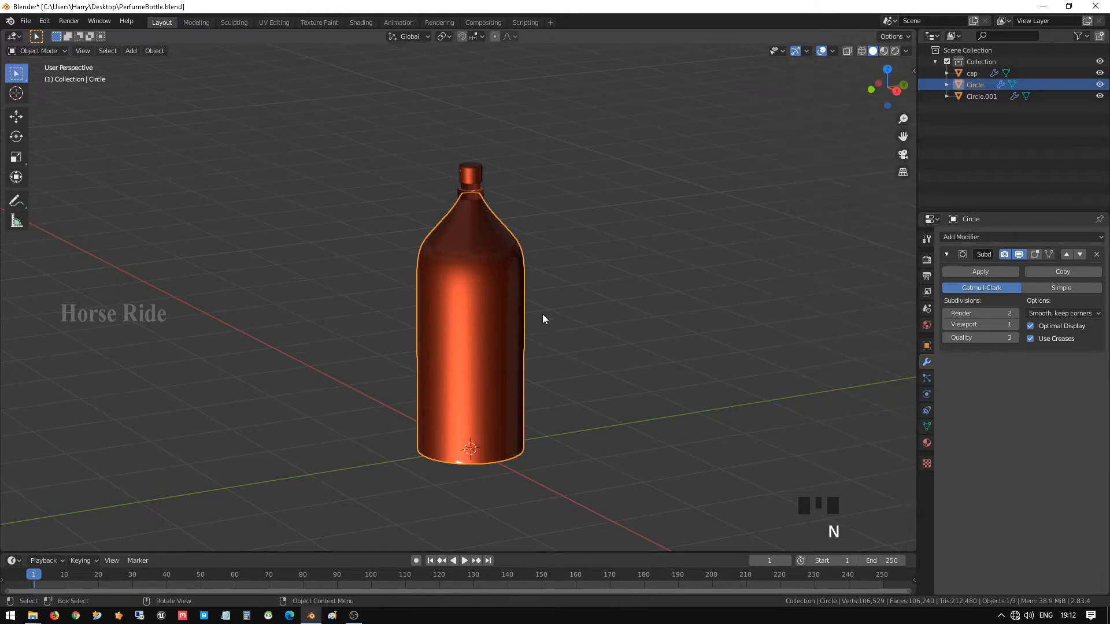
Slim the bottle body by scaling it to about 0.624 in X and Y, with Z locked
click(519, 354)
key(s)
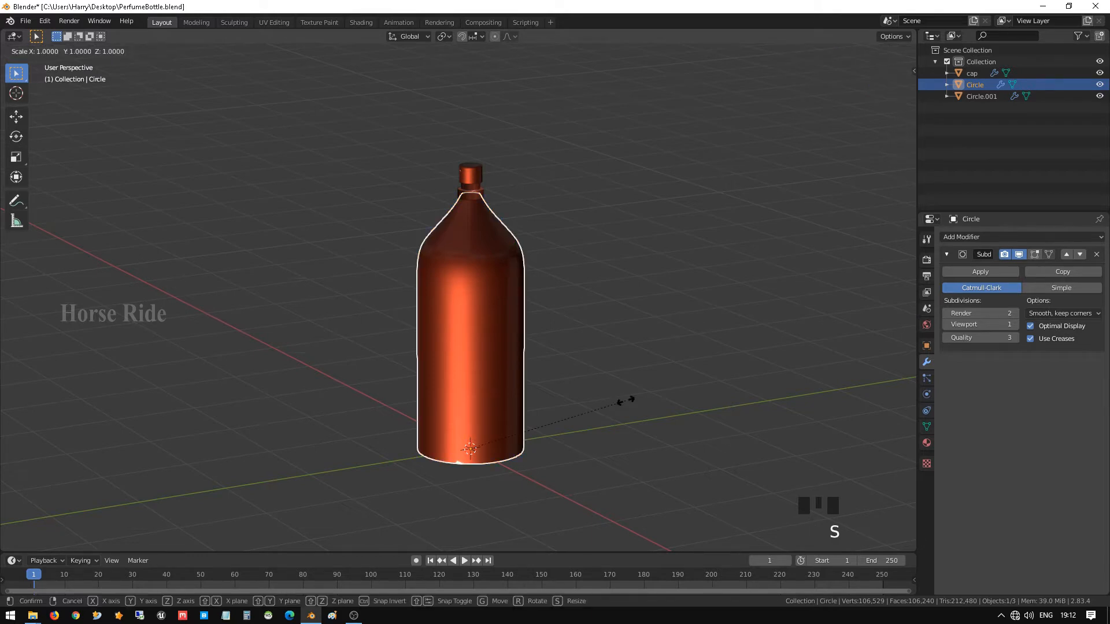
key(shift+z)
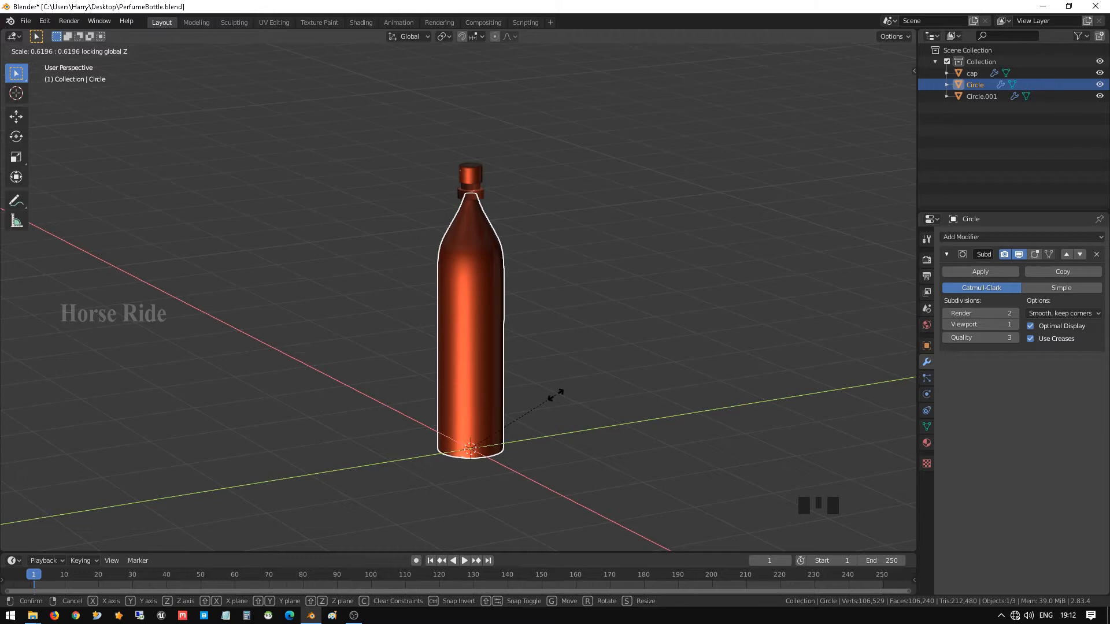
click(558, 396)
In front view, narrow the bottle body further to about 0.9 in X and Y, with Z locked
scroll(477, 256, up, 2)
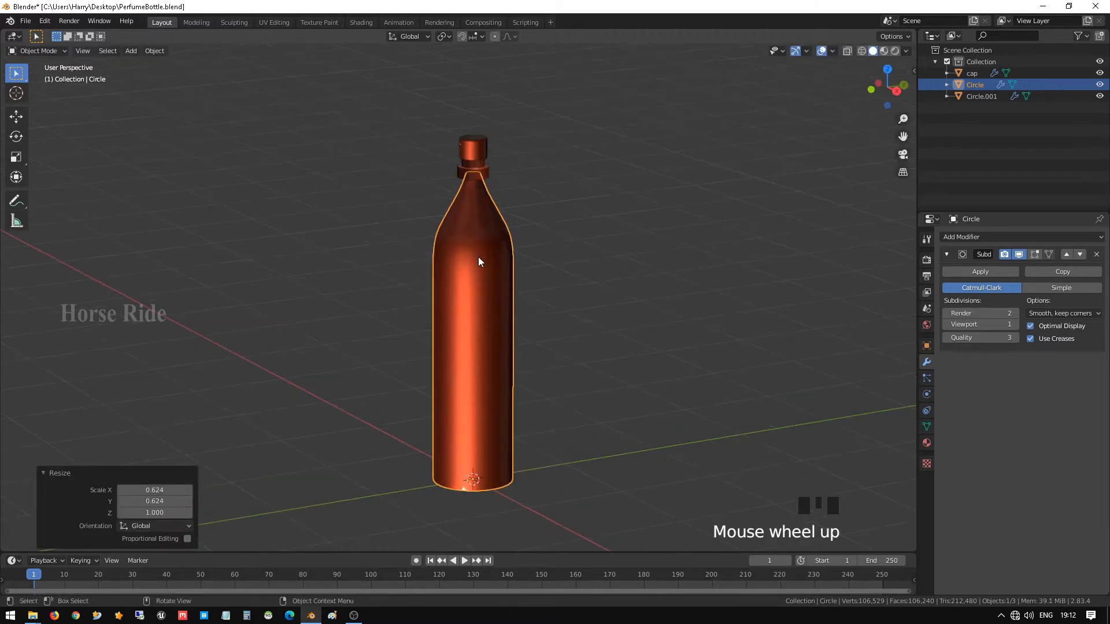
middle_drag(478, 257, 501, 303)
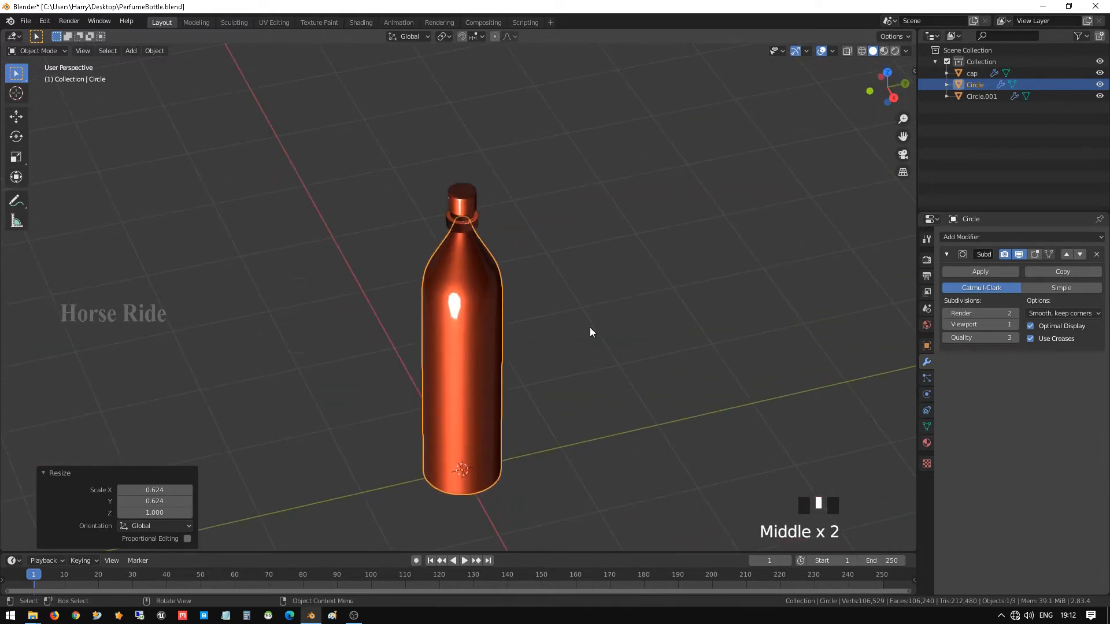
middle_drag(591, 328, 457, 307)
key(KP_1)
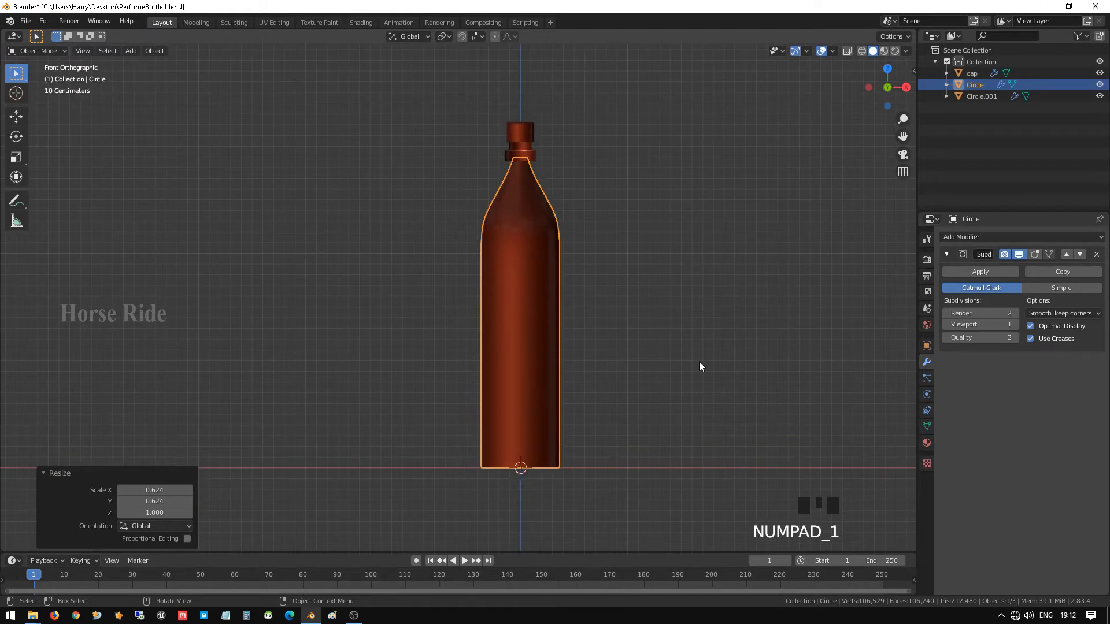
key(s)
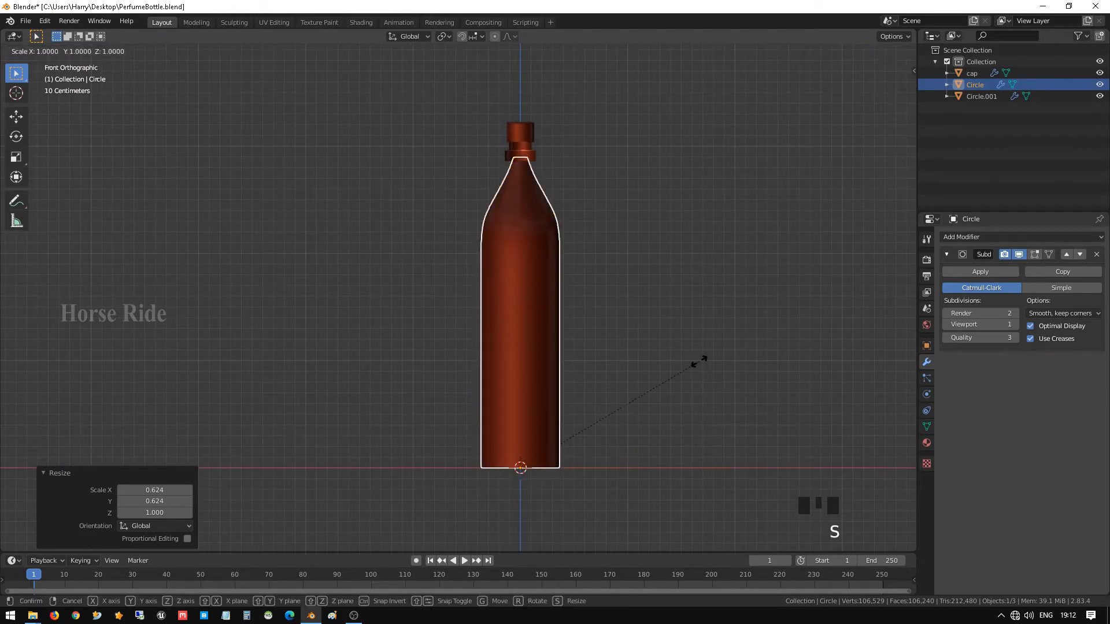
key(shift+z)
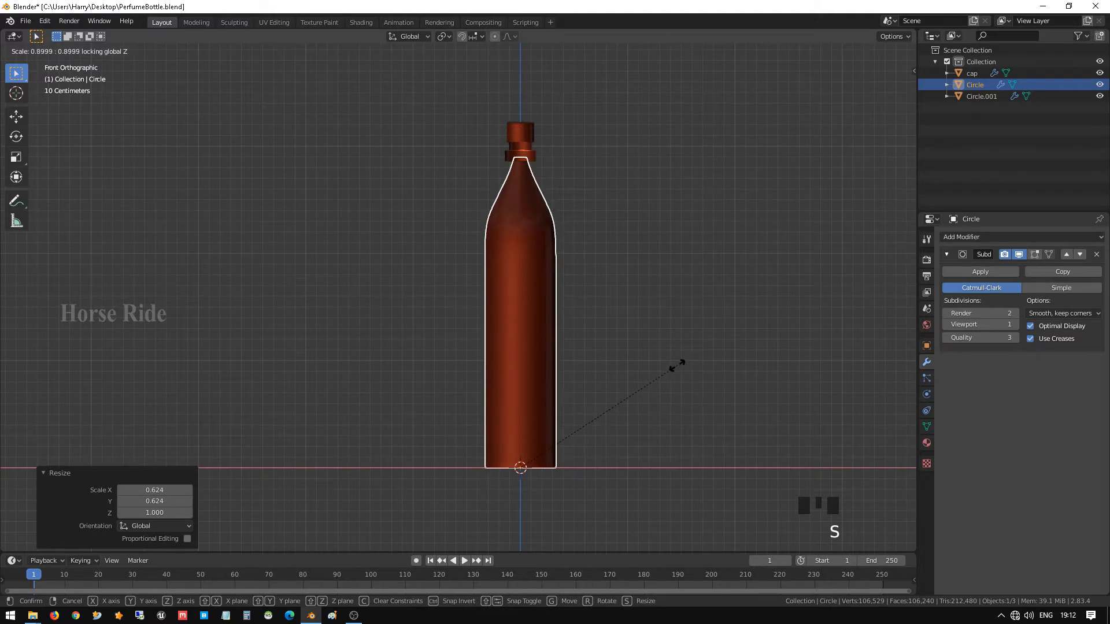
click(677, 367)
Scale the spray cap and the neck ring together to about 0.675 to suit the slimmer bottle
scroll(615, 120, up, 2)
shift+middle_drag(615, 119, 449, 168)
click(417, 196)
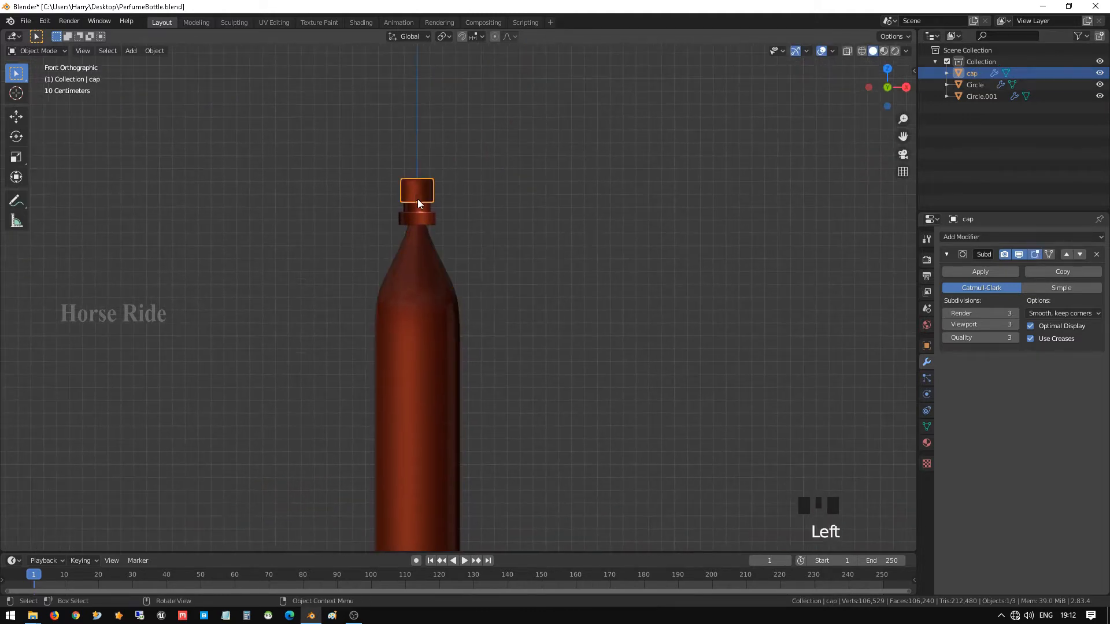
shift+click(419, 216)
key(s)
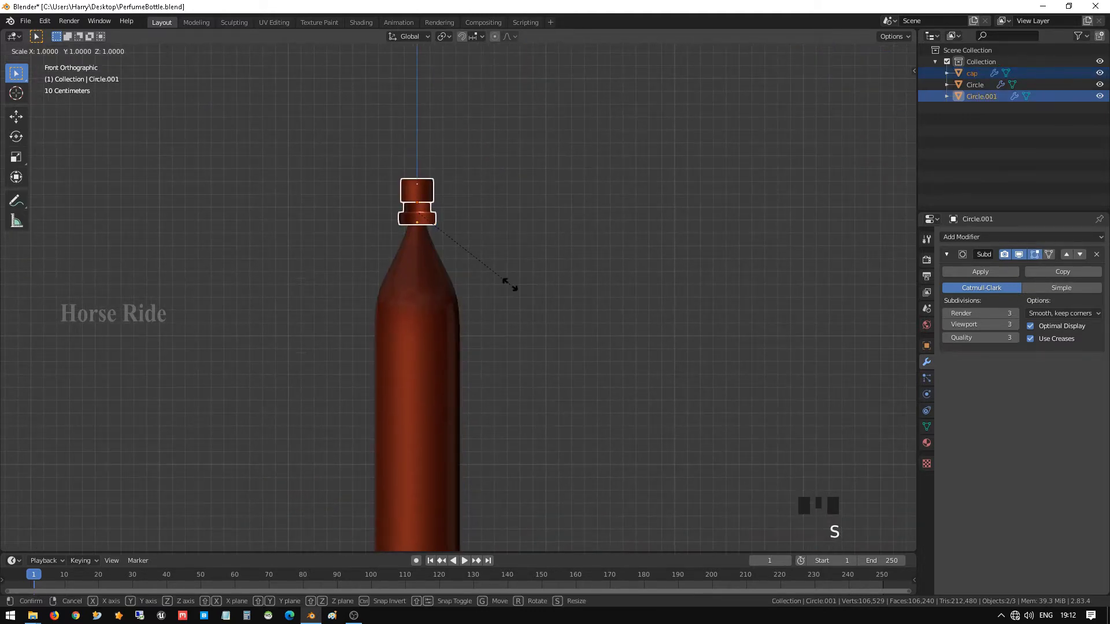
click(478, 269)
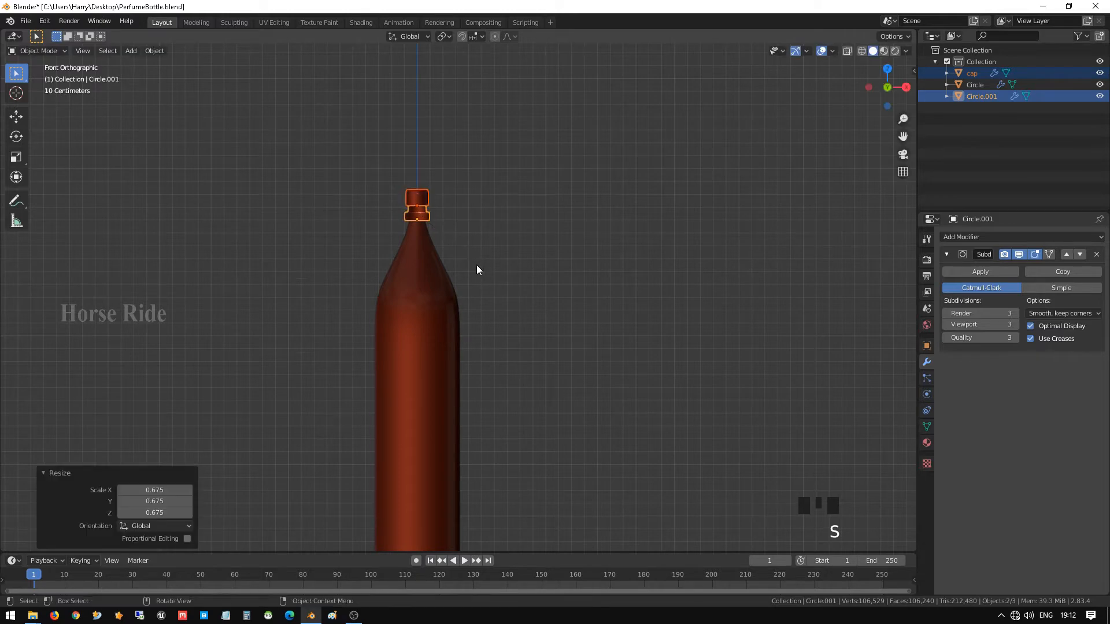
Lower the cap and neck ring about 8.34 cm along Z onto the bottle's neck
key(KP_Decimal)
middle_drag(456, 306, 436, 415)
key(g)
key(z)
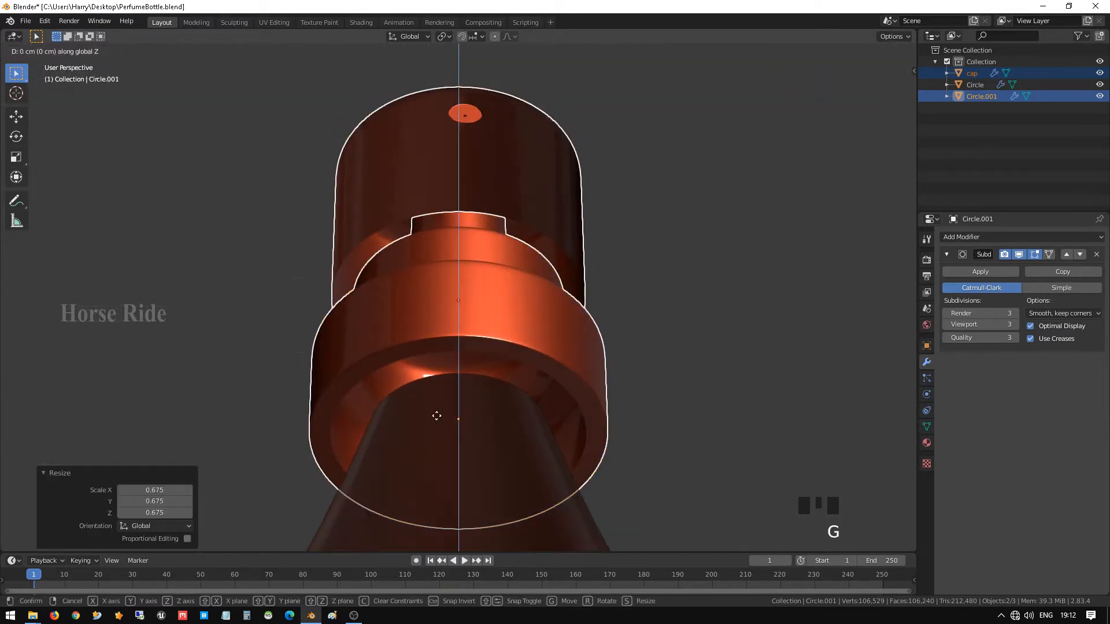
click(435, 510)
Deselect everything and examine the slimmed bottle's proportions and cap fit from several angles
scroll(484, 408, down, 8)
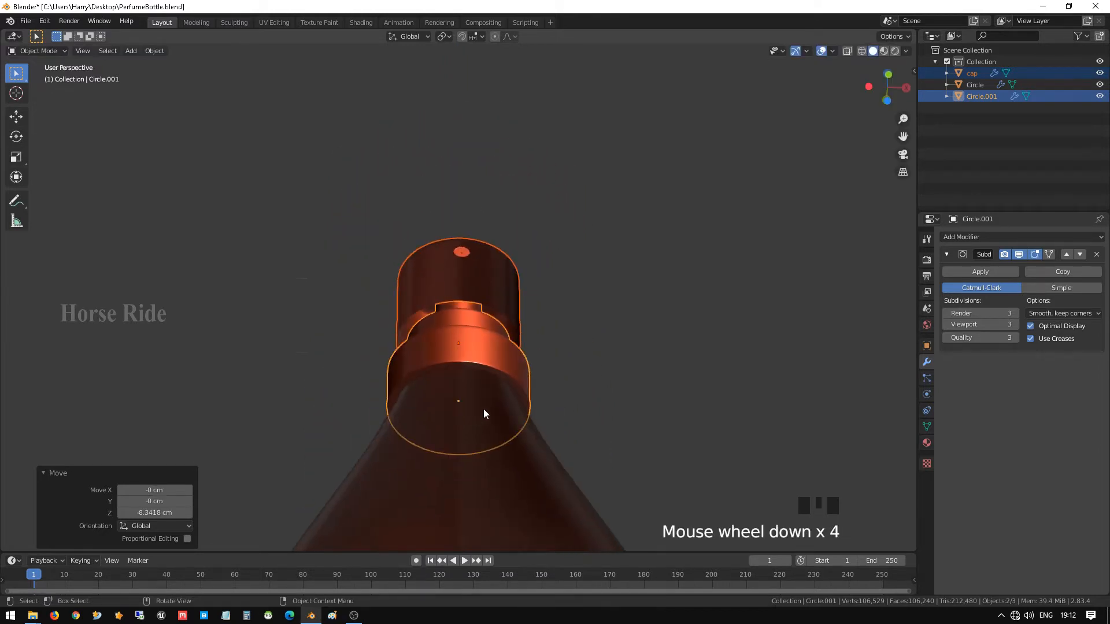
middle_drag(509, 345, 493, 435)
scroll(493, 436, down, 5)
click(566, 368)
scroll(567, 367, down, 3)
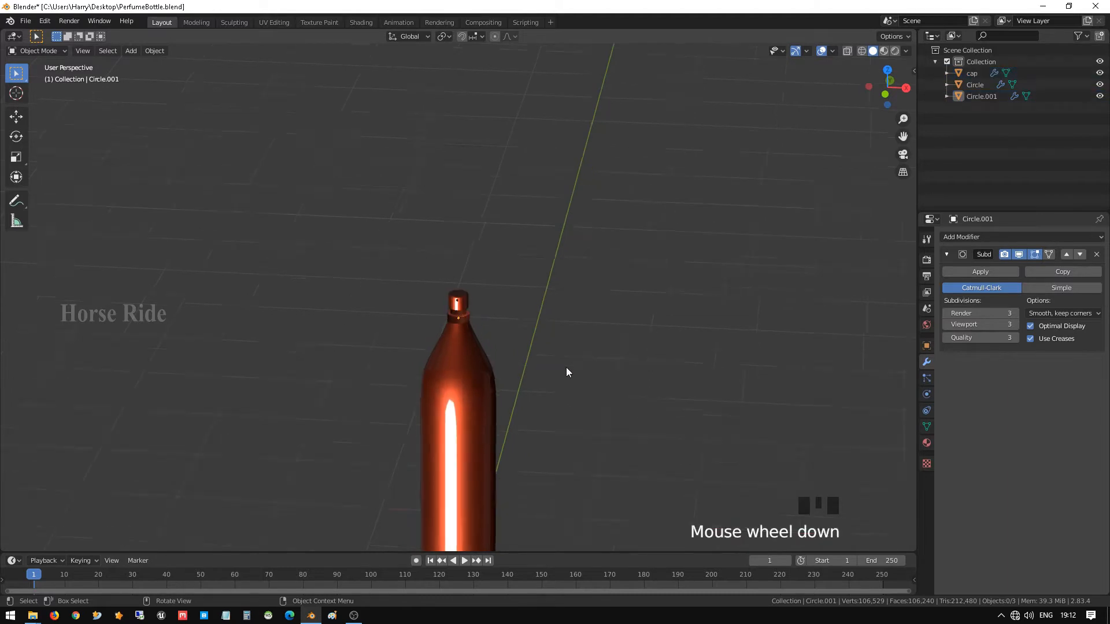
shift+middle_drag(427, 448, 463, 355)
scroll(445, 387, up, 2)
middle_drag(410, 404, 437, 396)
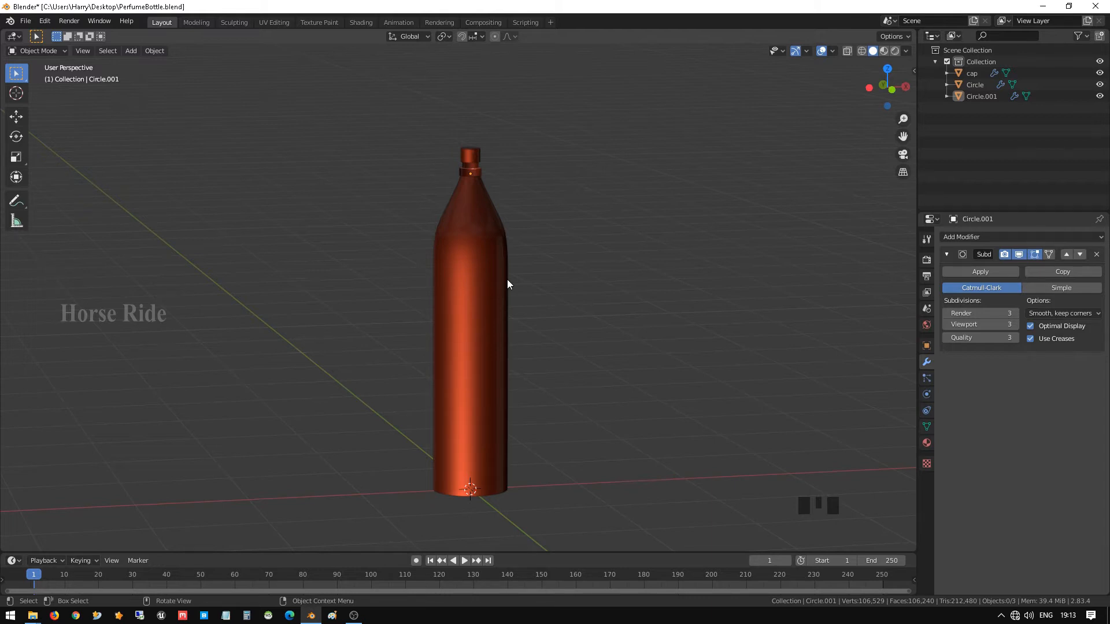
middle_drag(523, 301, 511, 362)
With the bottle body selected, split the 3D viewport into two areas and turn one into a UV Editor
click(502, 342)
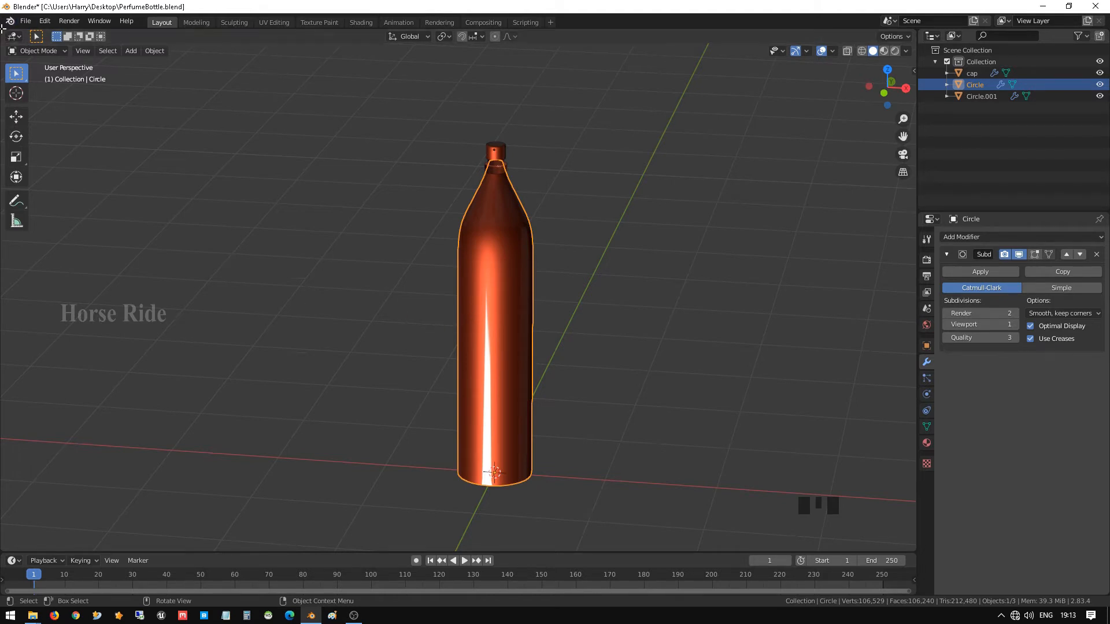
drag(3, 30, 444, 89)
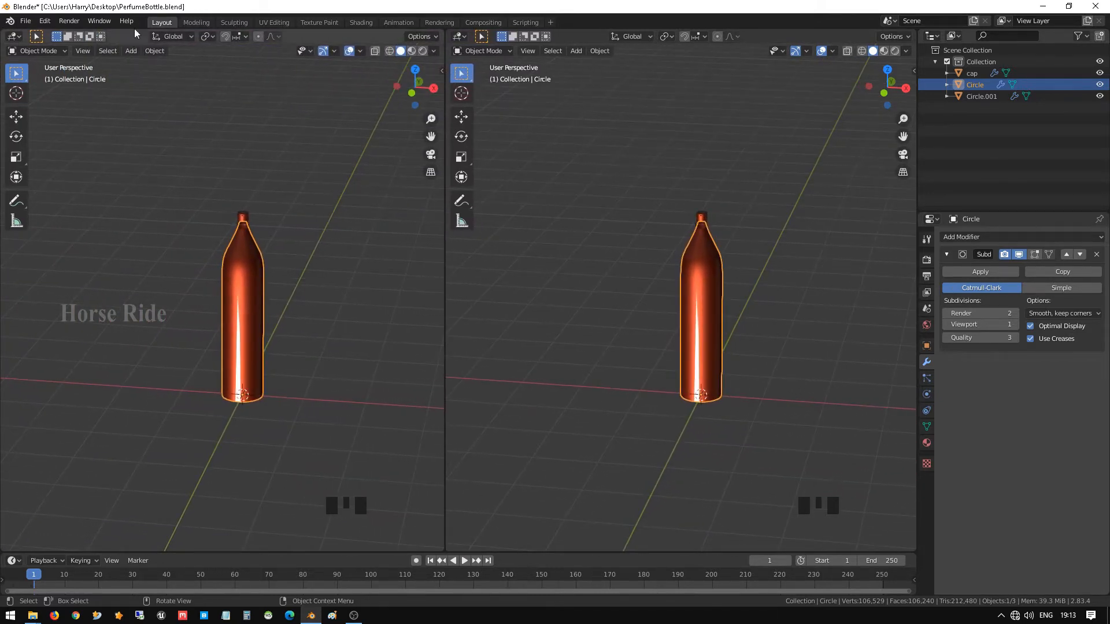
click(10, 37)
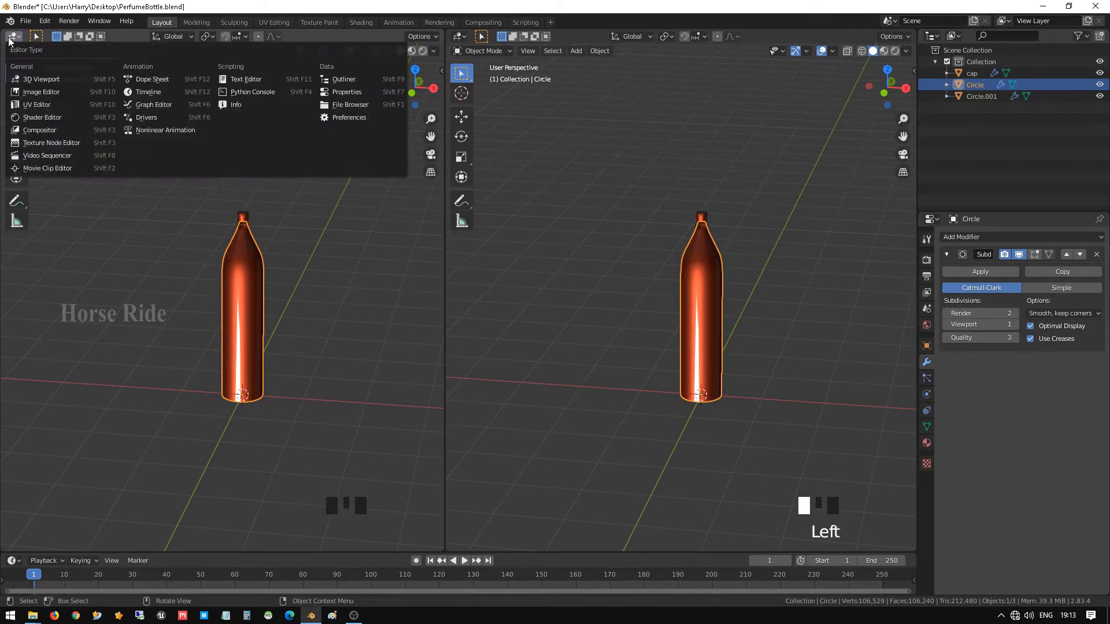
click(38, 104)
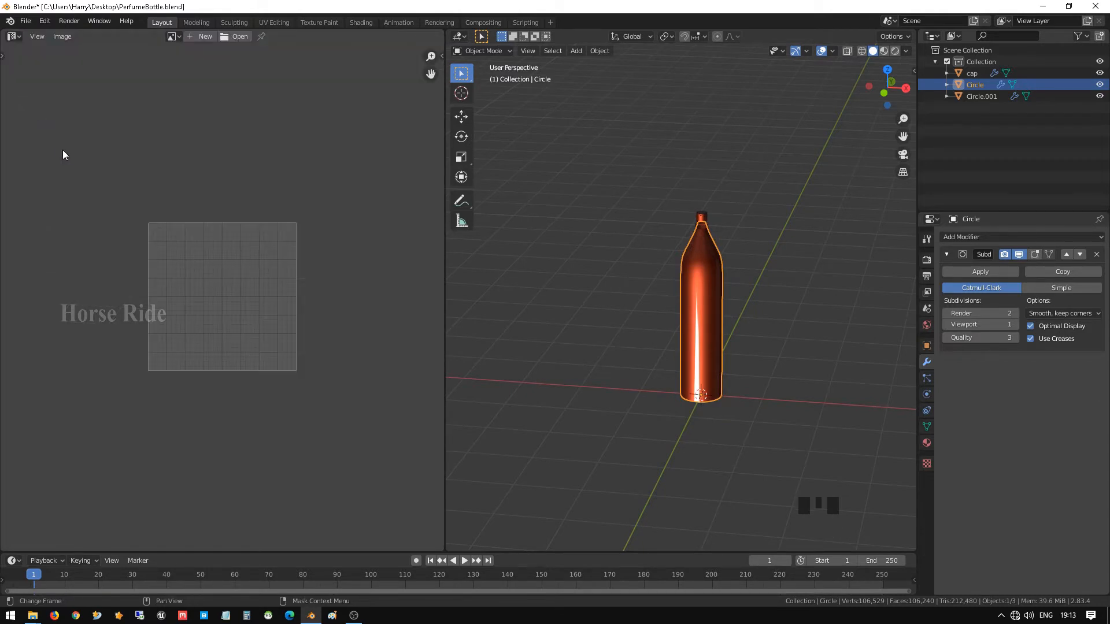
scroll(184, 316, up, 4)
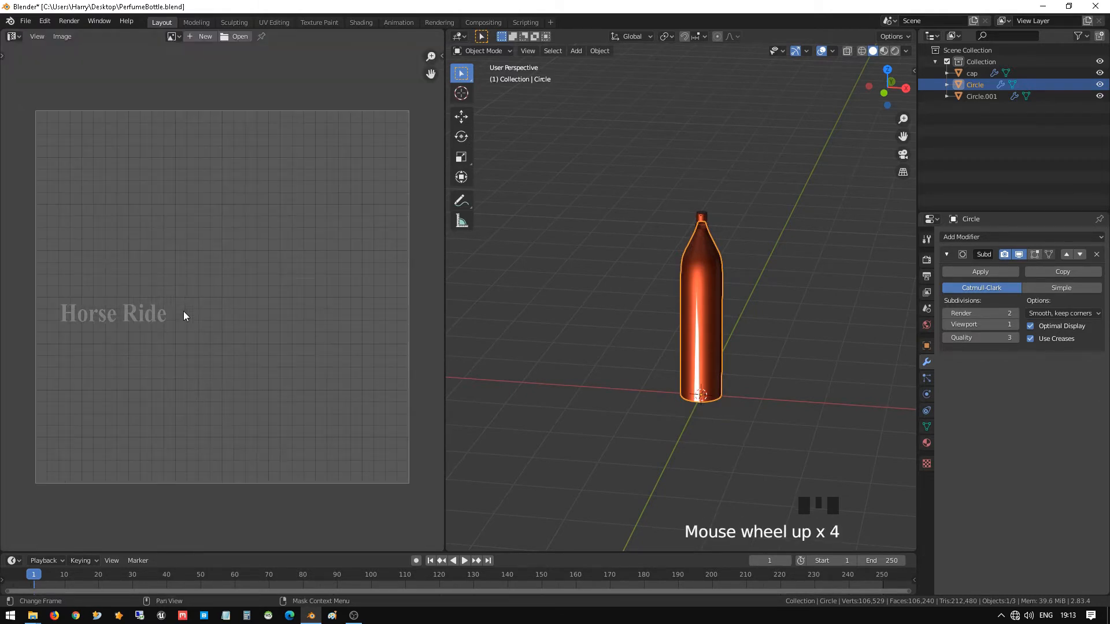
click(264, 217)
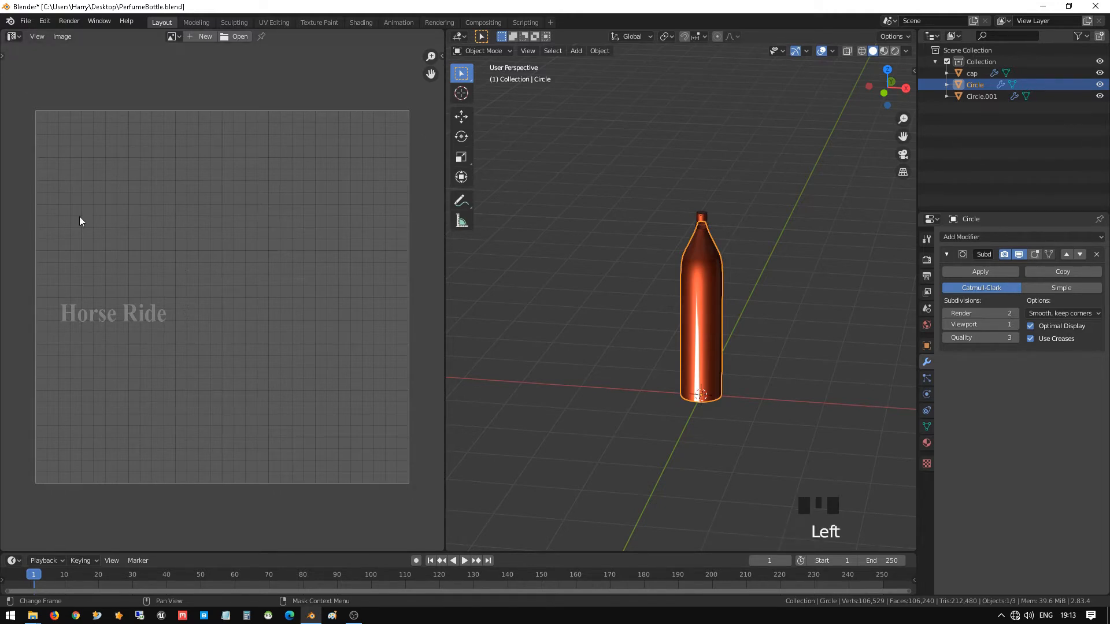
Change the 3D viewport's solid shading from the red MatCap to neutral grey Studio lighting
scroll(738, 293, up, 3)
click(720, 285)
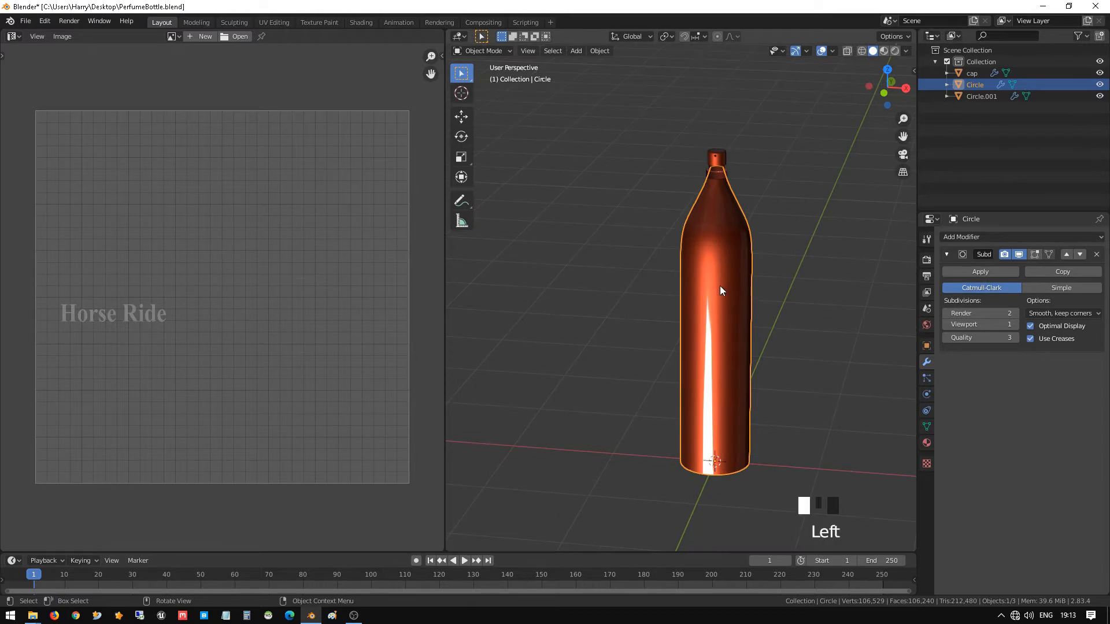
middle_drag(721, 286, 773, 245)
click(905, 51)
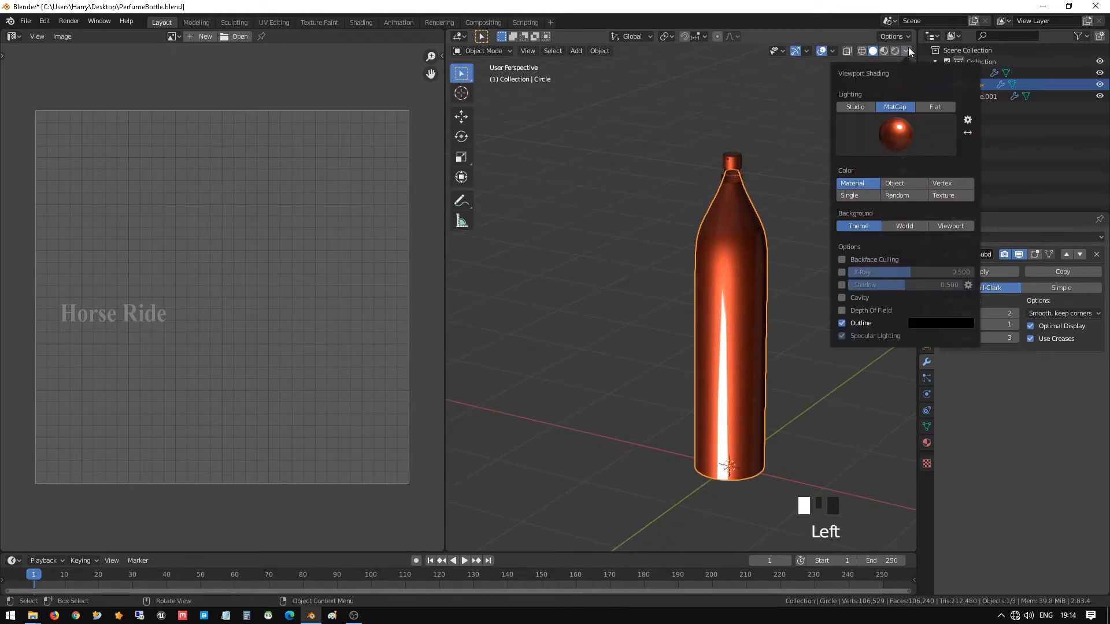
click(855, 199)
Enter Edit Mode on the bottle body and select its entire mesh
shift+middle_drag(763, 315, 709, 346)
scroll(754, 317, up, 2)
shift+middle_drag(753, 317, 678, 280)
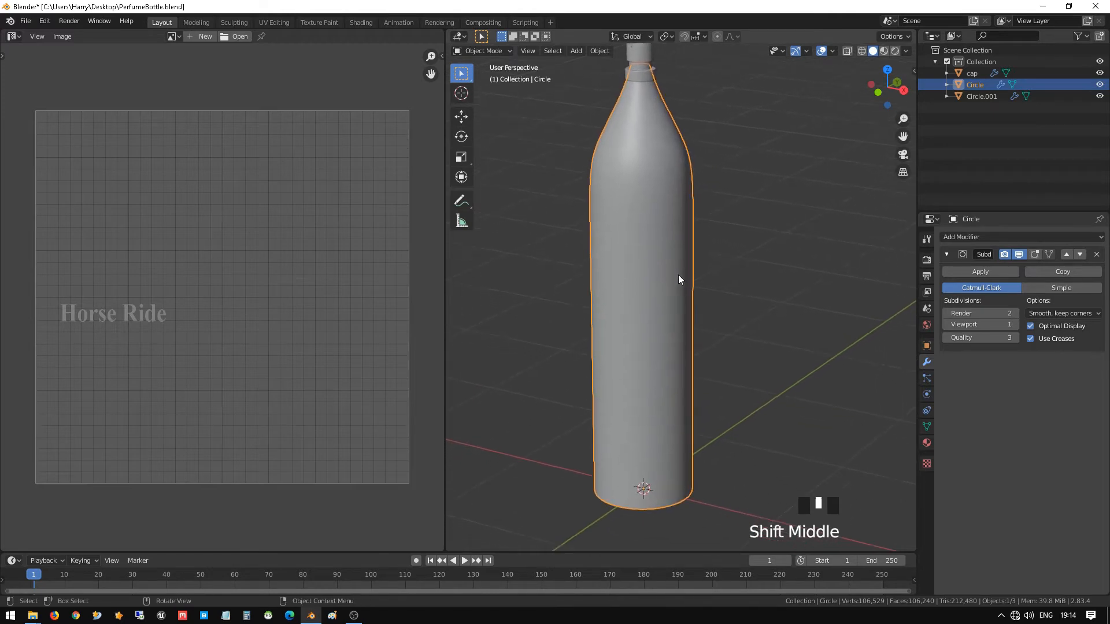
click(675, 247)
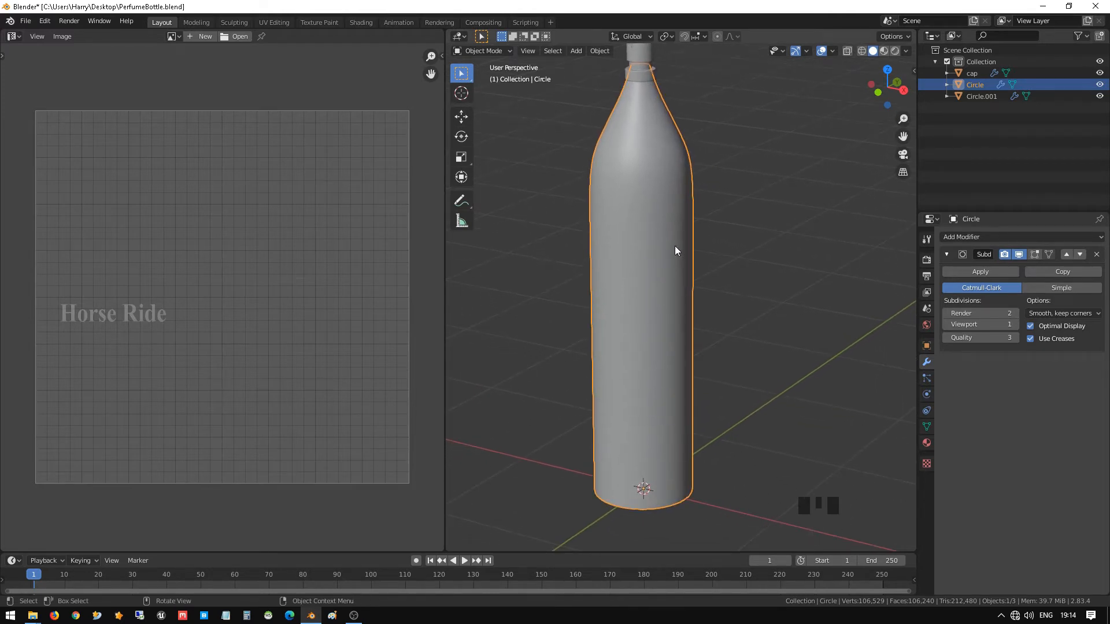
key(Tab)
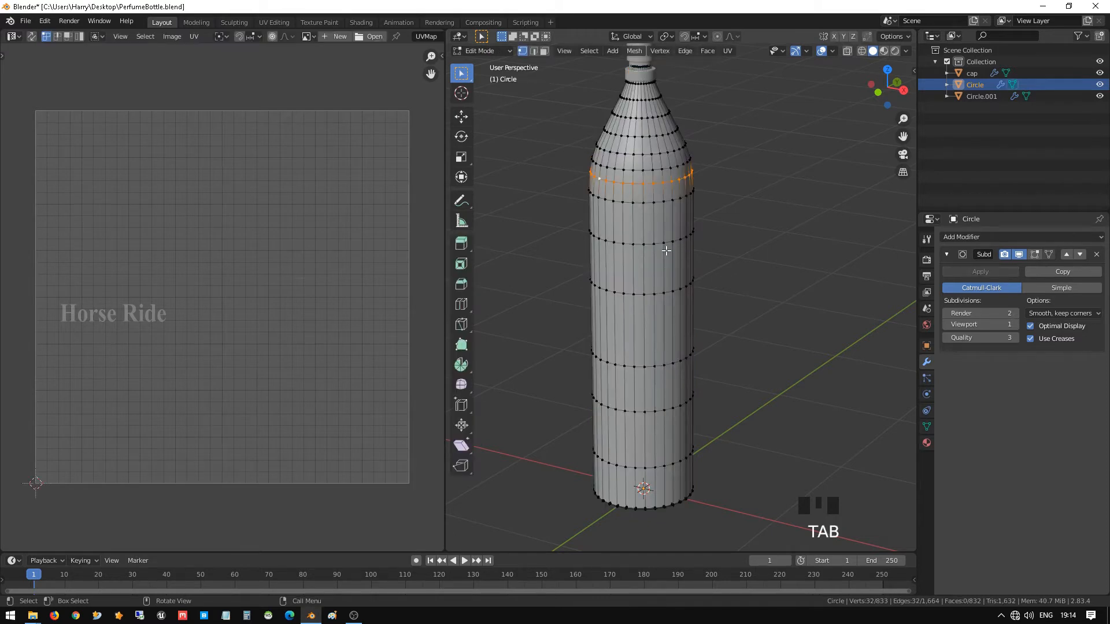
key(a)
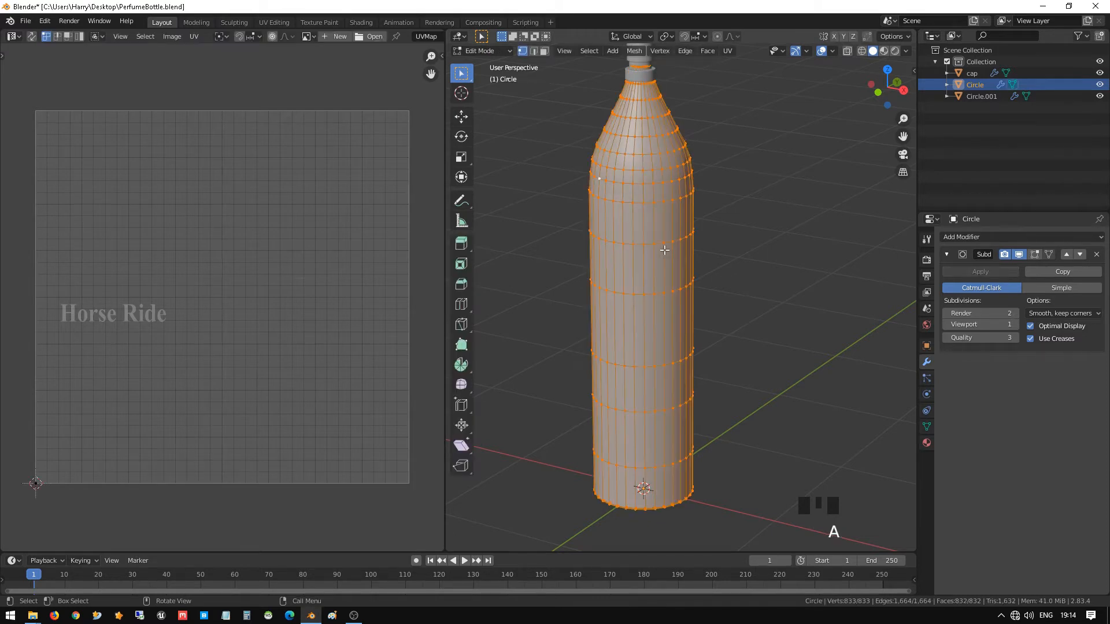
Return to Object Mode, apply the scale of all three bottle objects, and reselect only the bottle body
key(Tab)
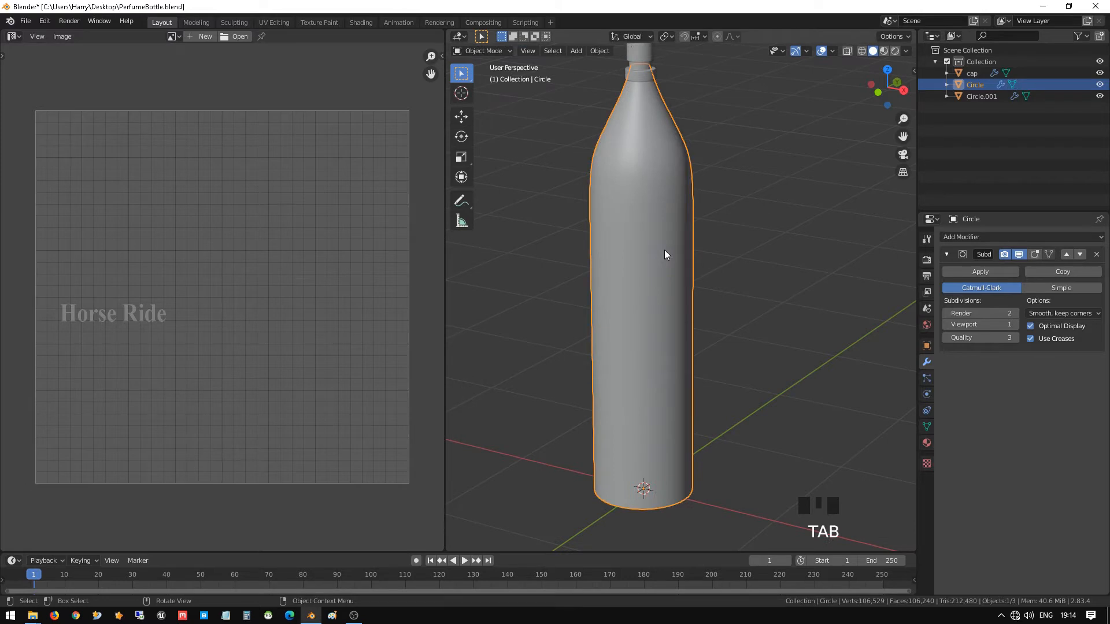
key(a)
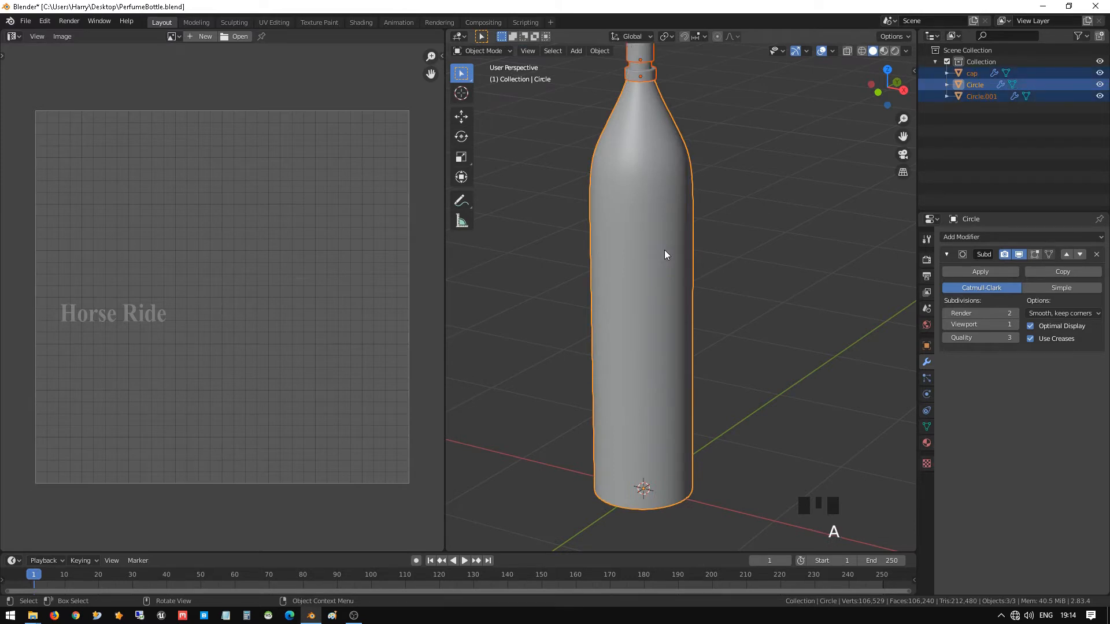
key(ctrl+a)
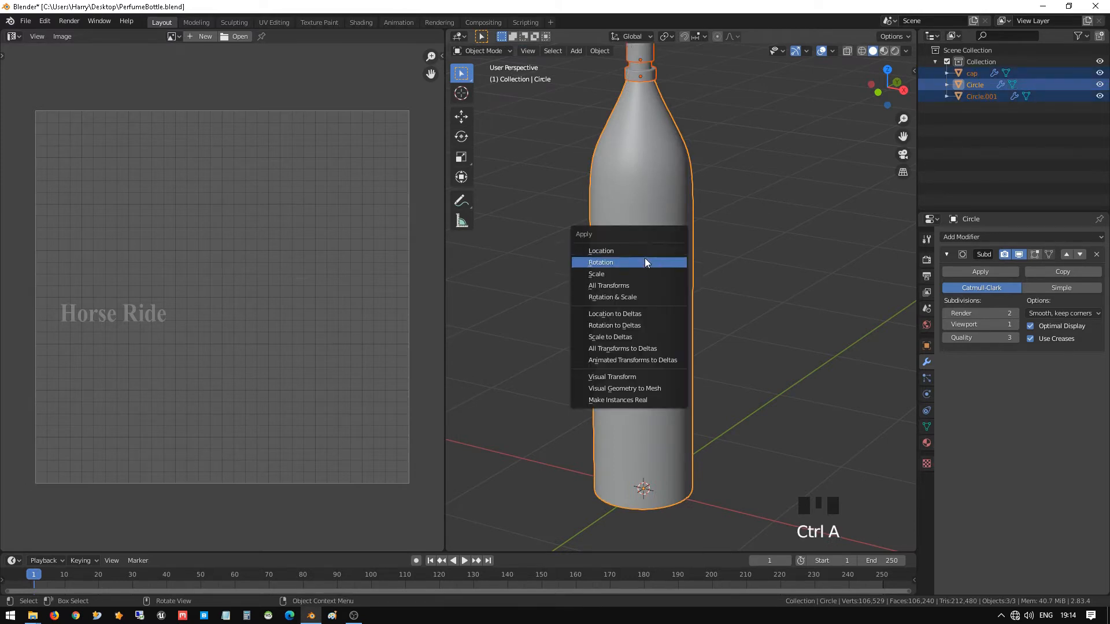
click(640, 274)
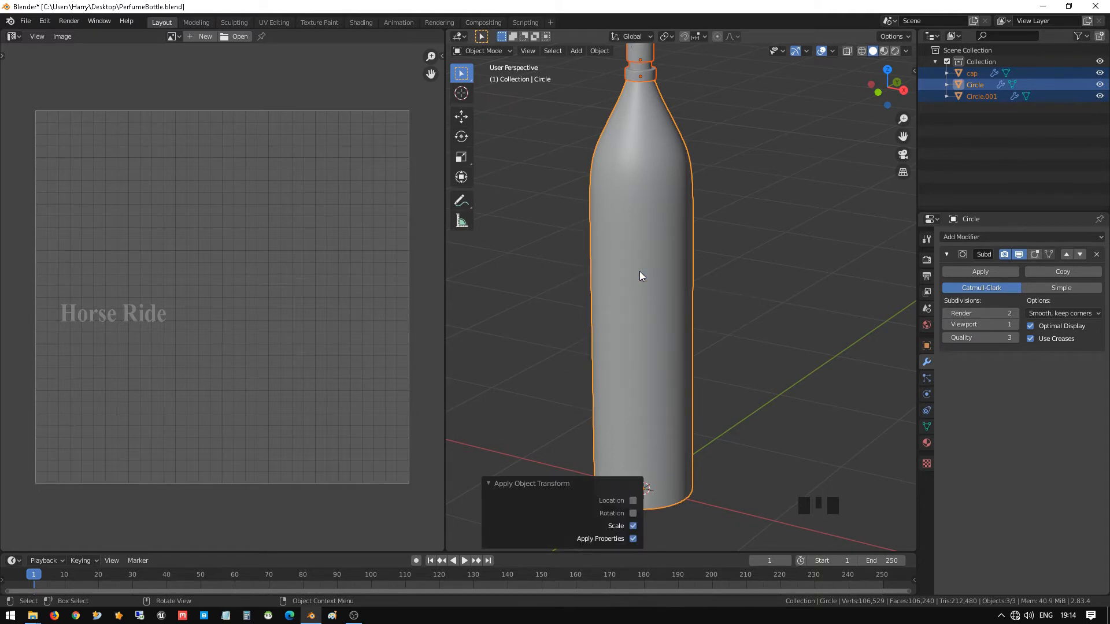
click(640, 272)
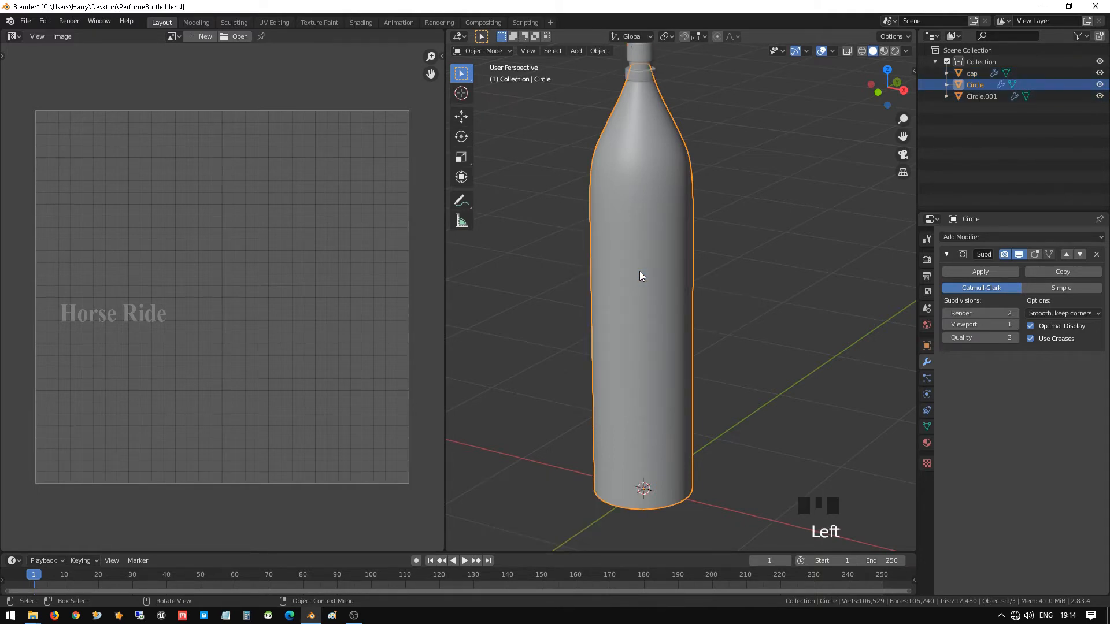
Unwrap the bottle body's entire mesh with Smart UV Project, using an island margin of 0.01
key(Tab)
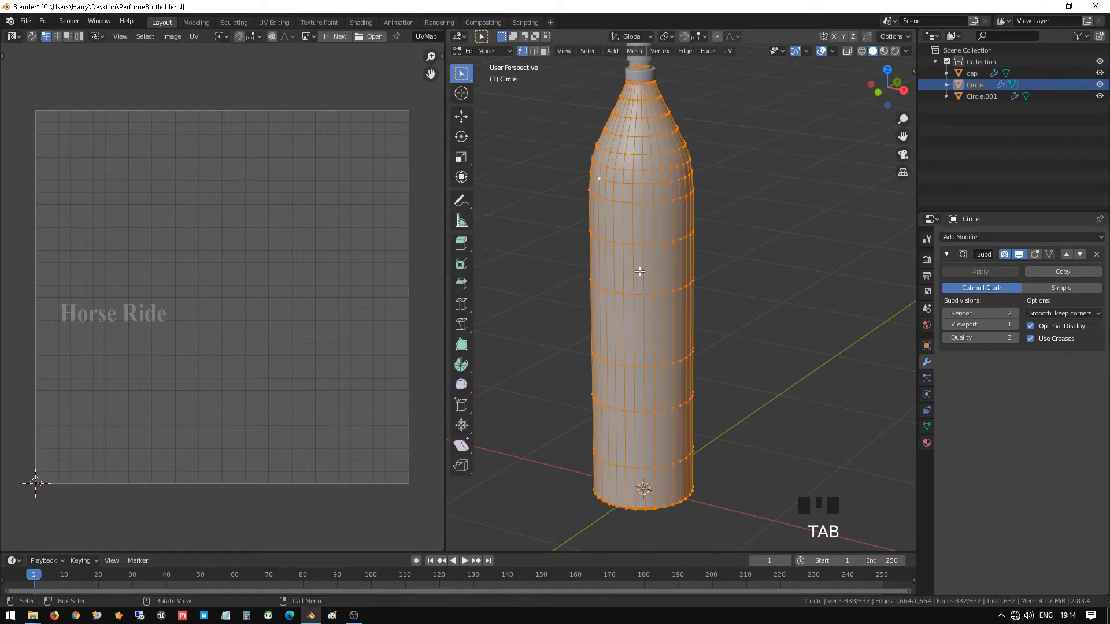
key(a)
key(a)
key(a)
key(a)
key(u)
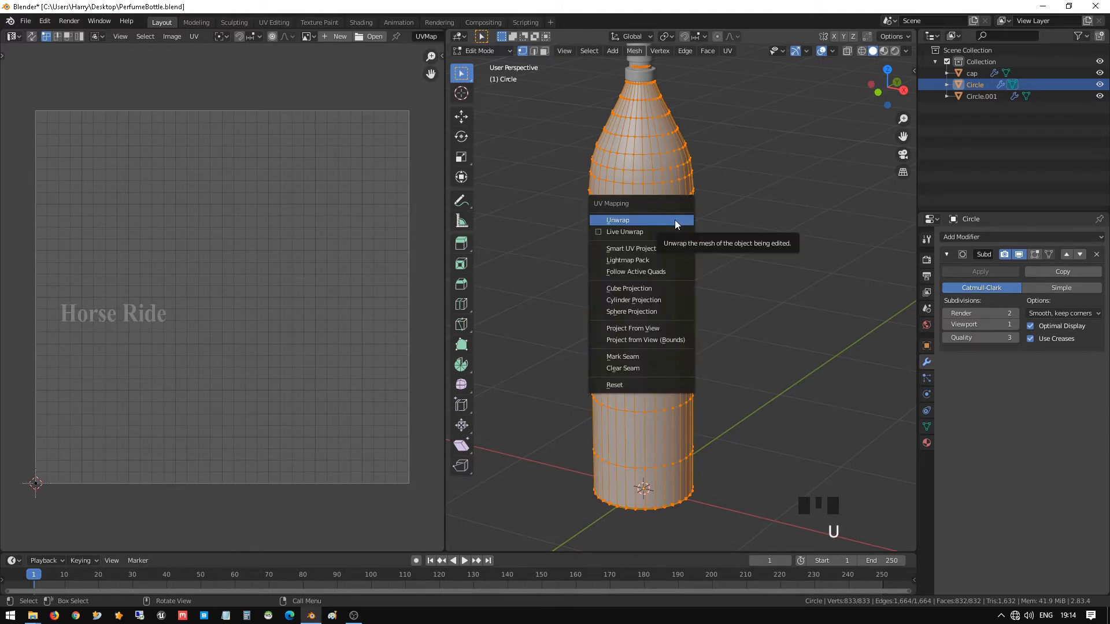
click(651, 249)
click(694, 285)
text(0.0)
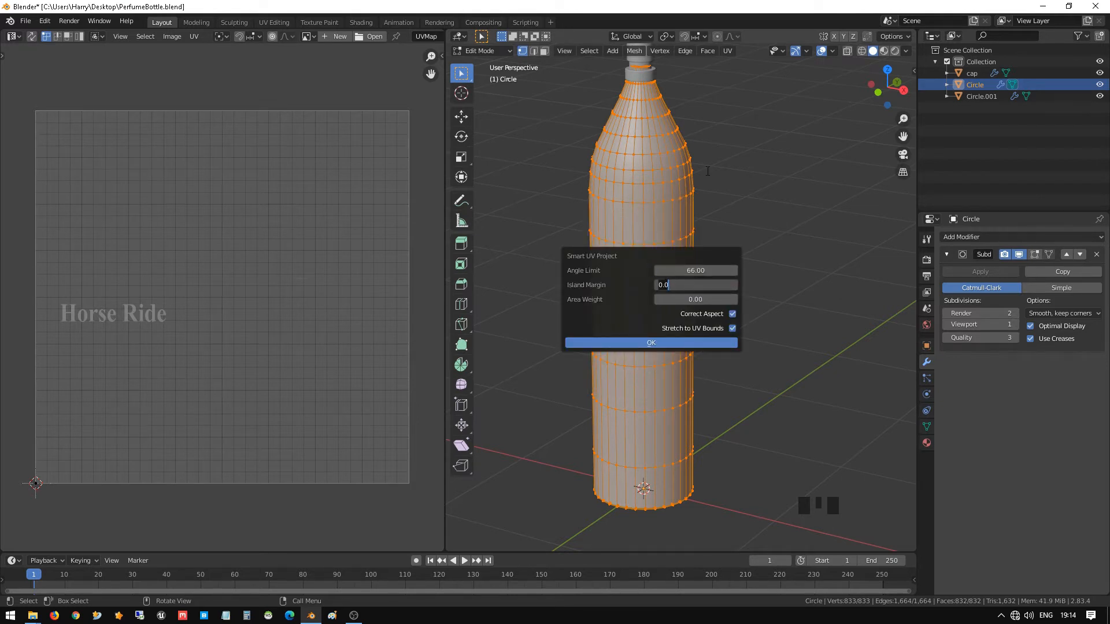
text(0.01)
key(Return)
key(Return)
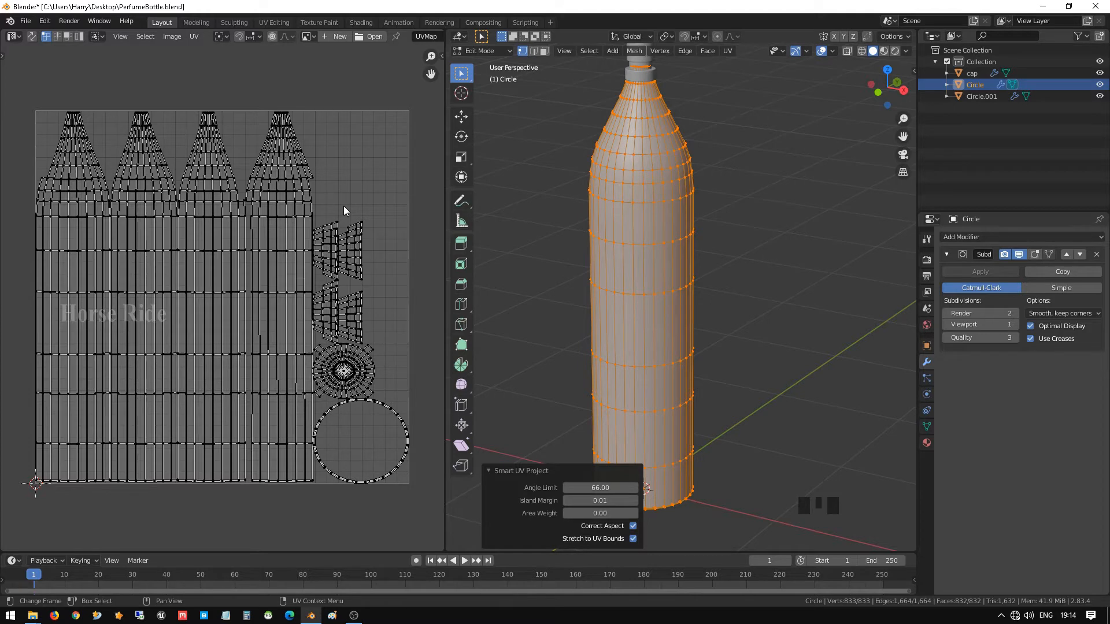
In UV face selection, select the six small UV islands beside the large bottle strips, including both round ones, with all linked faces
click(351, 309)
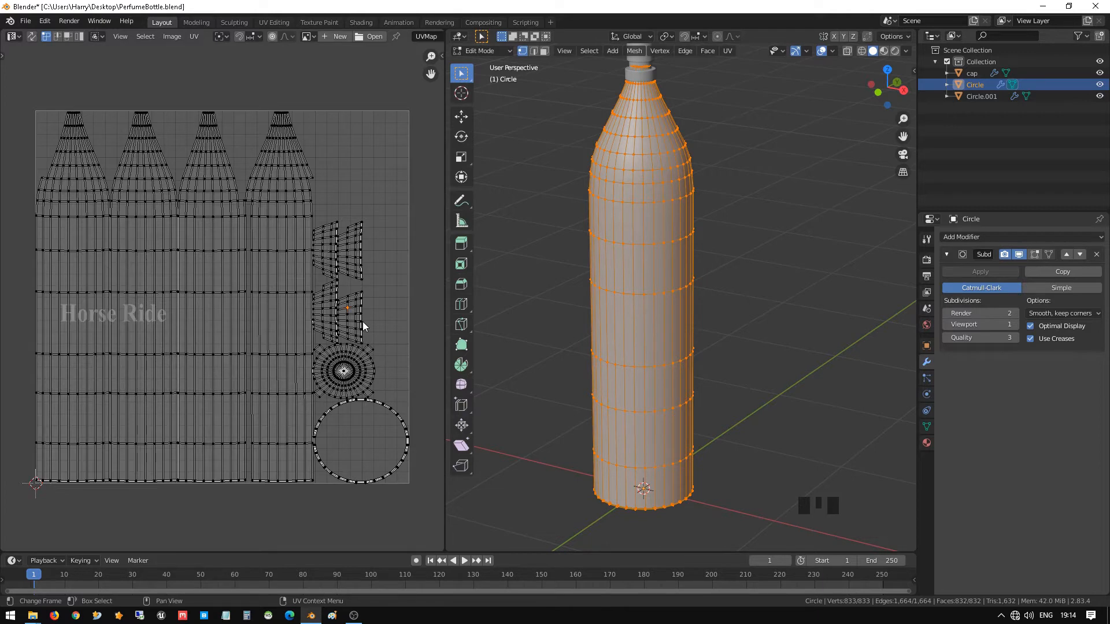
click(355, 313)
key(3)
click(346, 312)
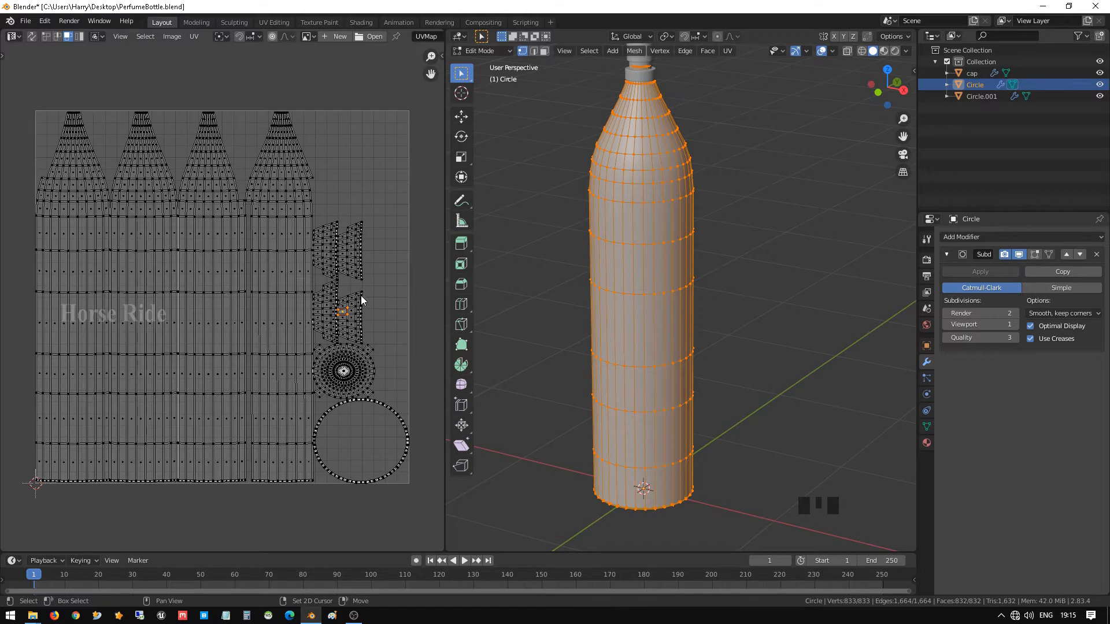
shift+click(328, 249)
shift+click(328, 318)
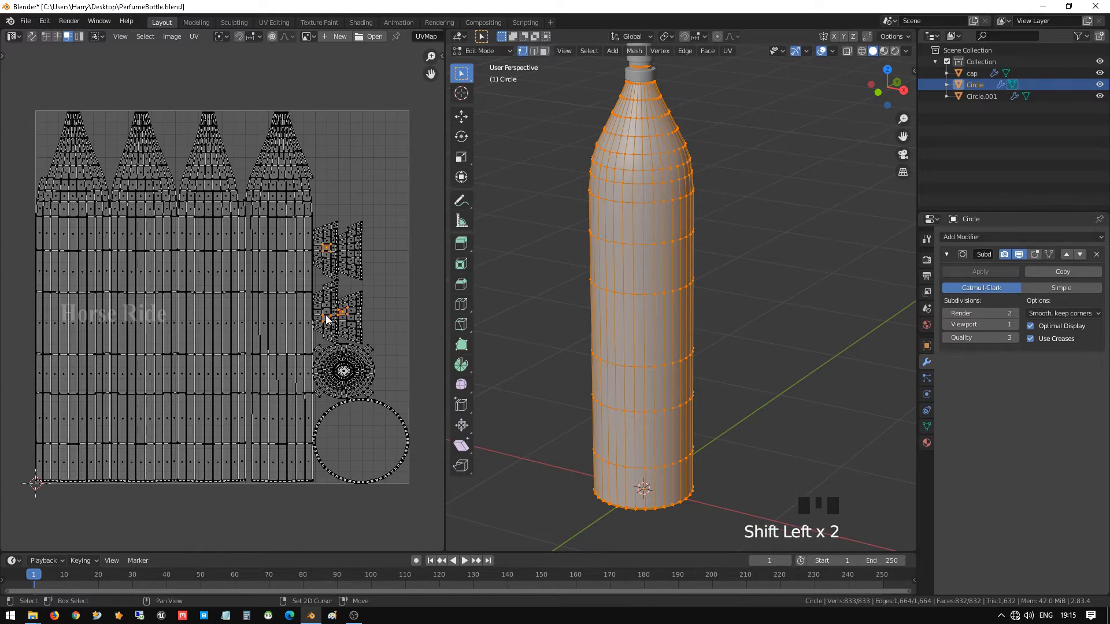
shift+click(352, 254)
shift+click(358, 366)
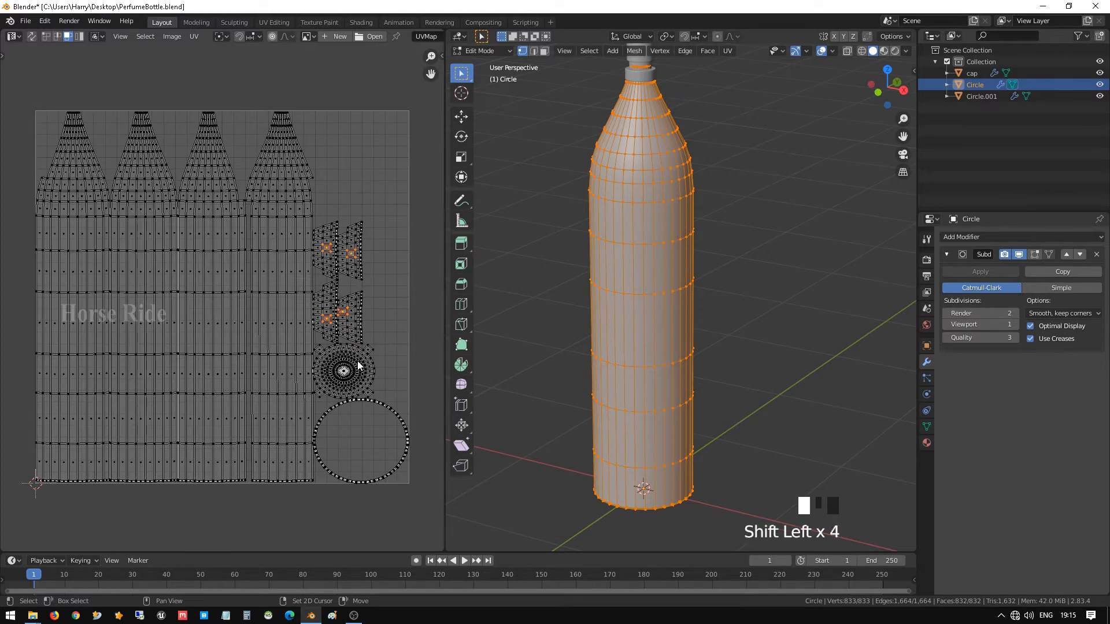
shift+click(388, 409)
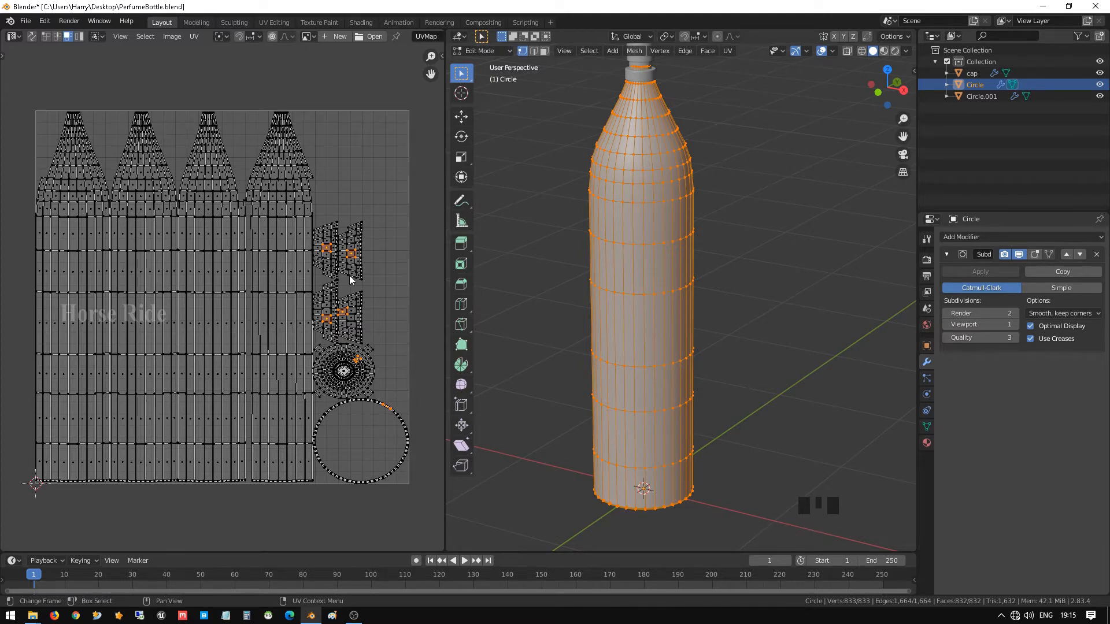
key(ctrl+l)
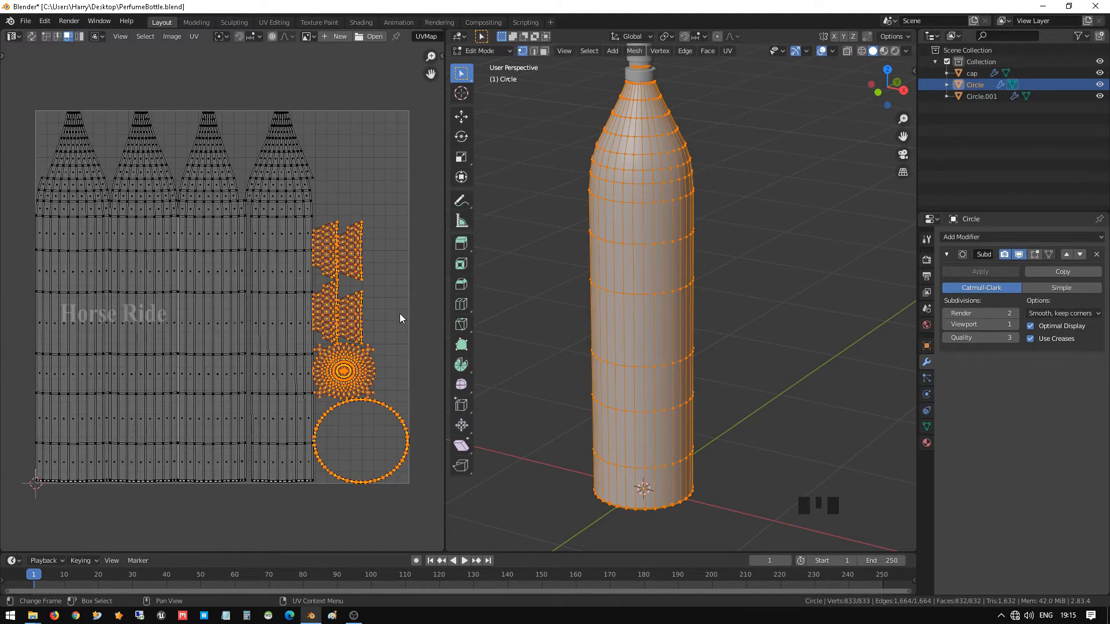
Shrink the selected small UV islands and move them into the upper-right corner of the UV square
key(s)
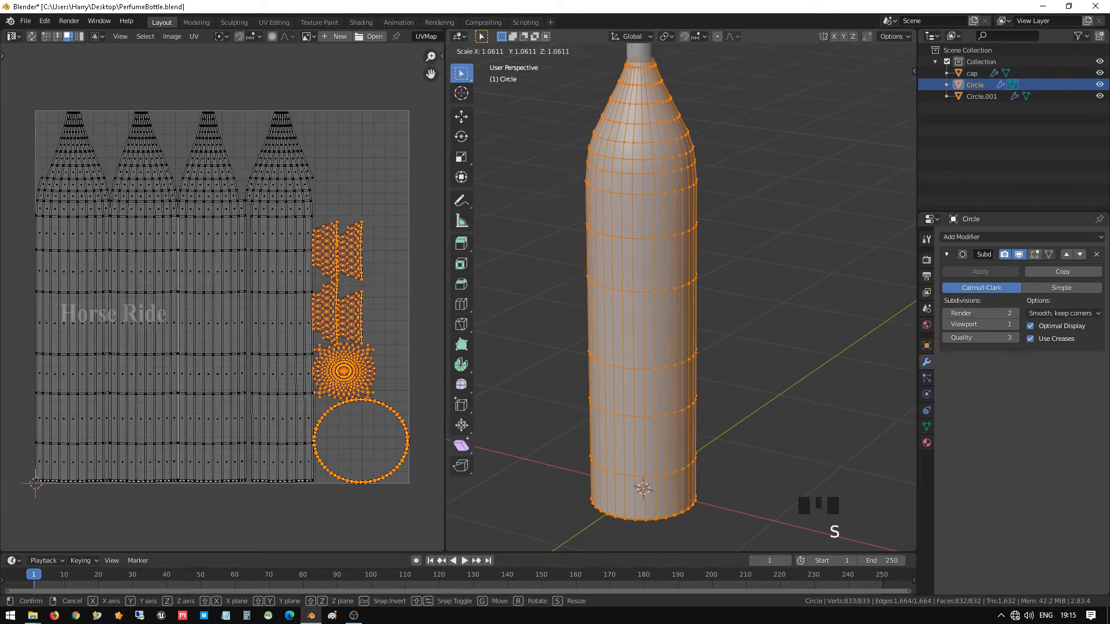
right_click(465, 405)
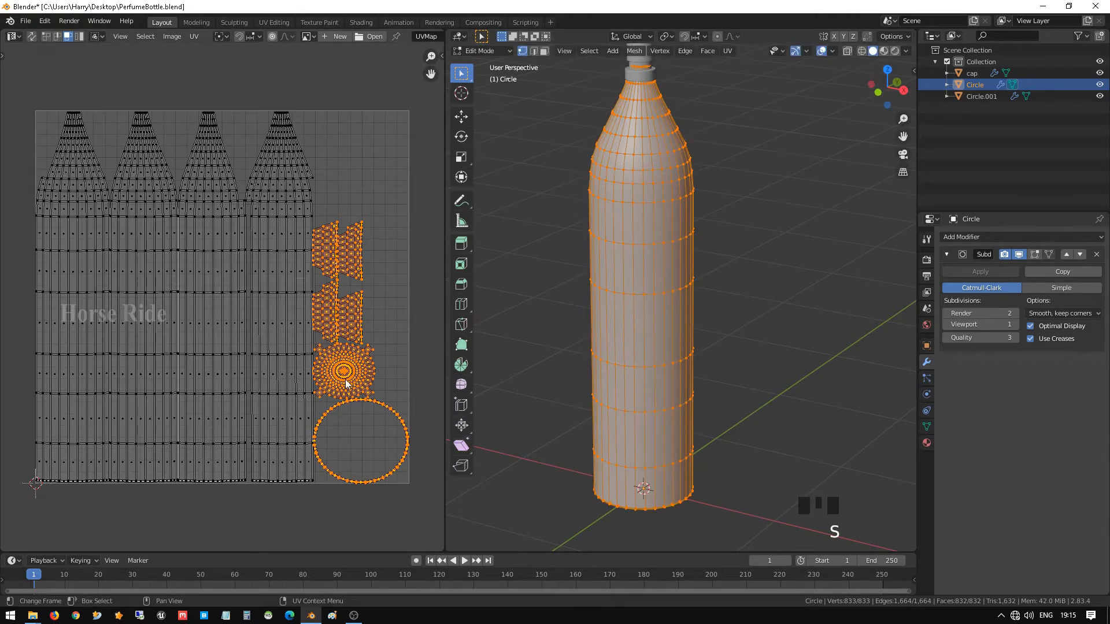
key(s)
click(359, 364)
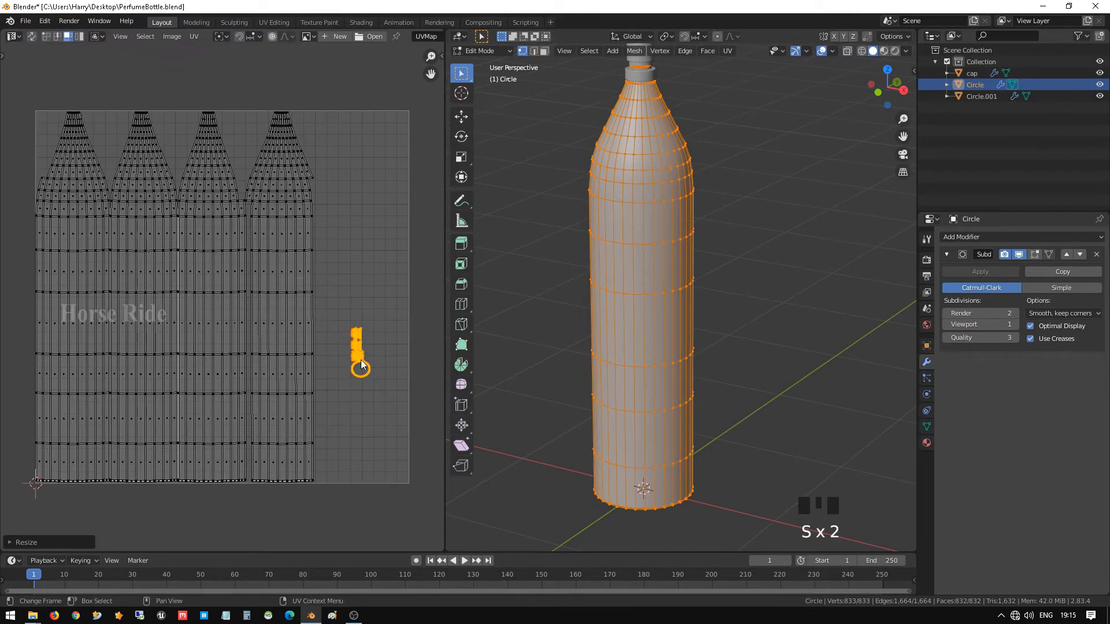
key(g)
click(385, 165)
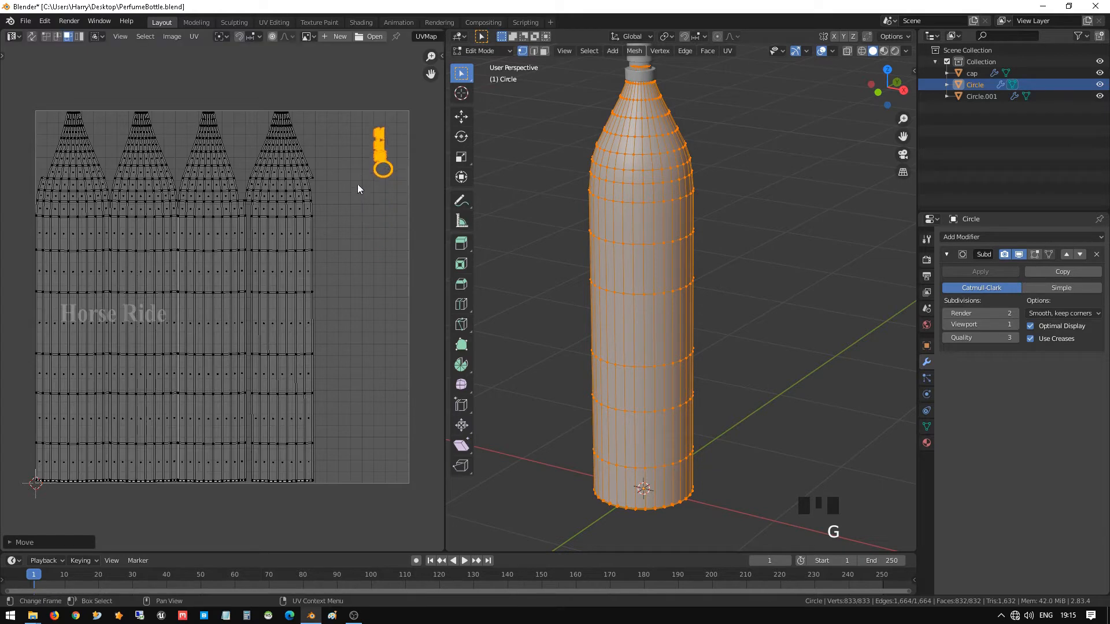
Select the four large bottle-body UV islands with their linked faces, scale them down, and move them to the UV square's lower edge
click(258, 241)
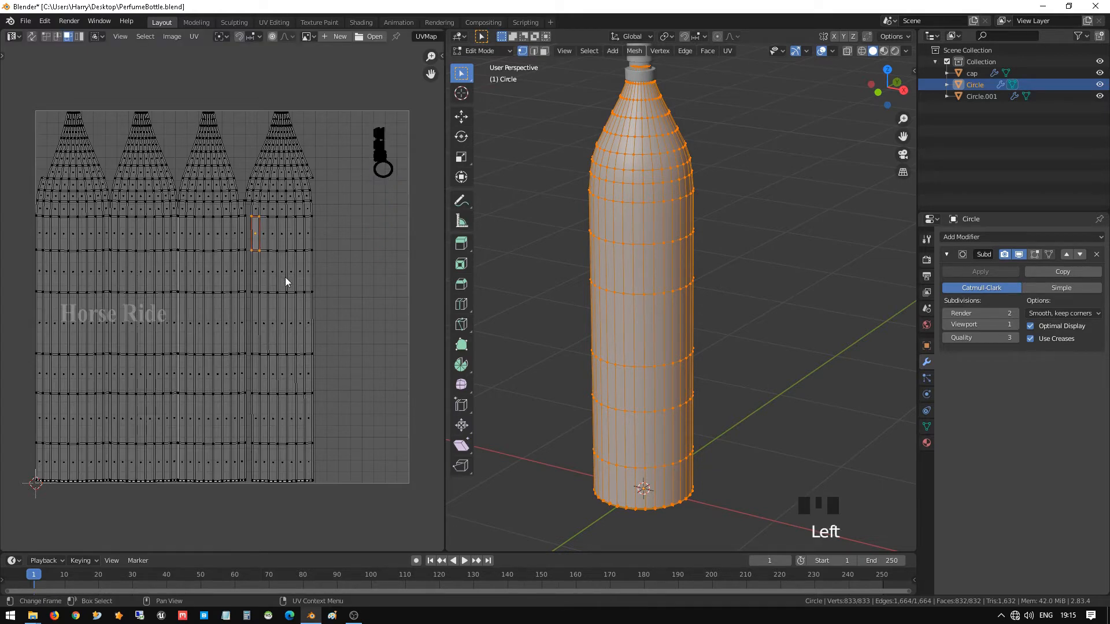
shift+click(221, 271)
shift+click(149, 271)
shift+click(100, 270)
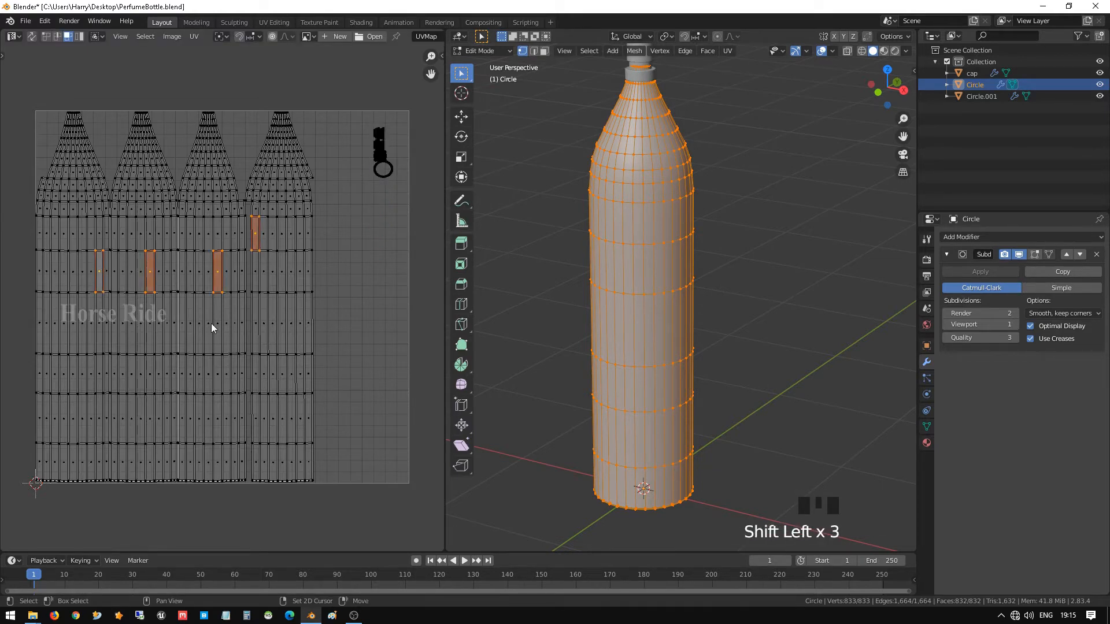
key(ctrl+l)
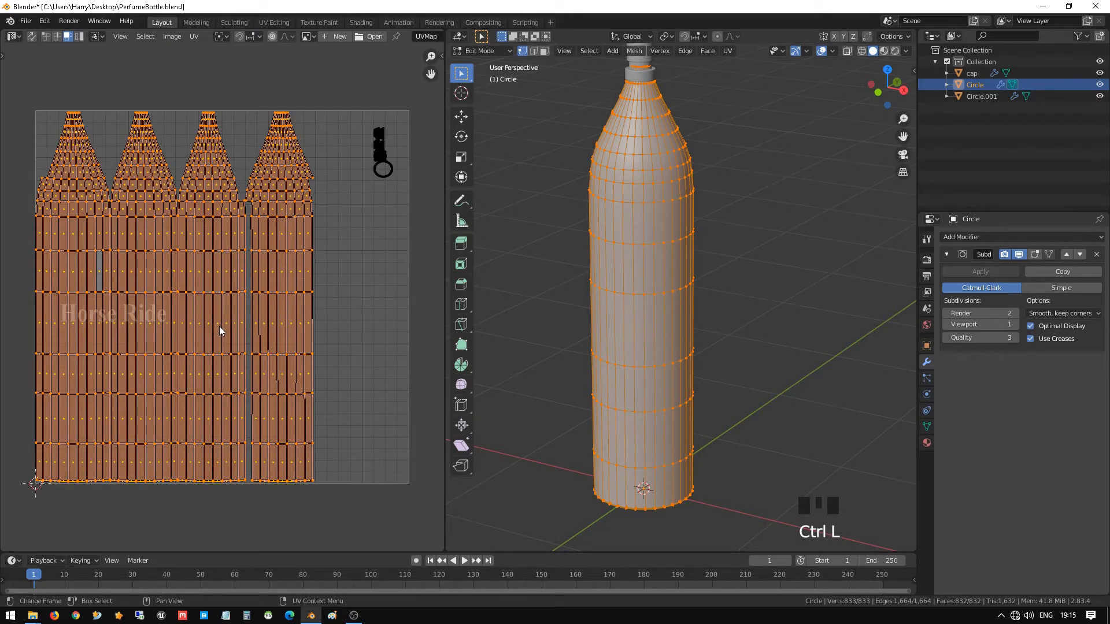
key(s)
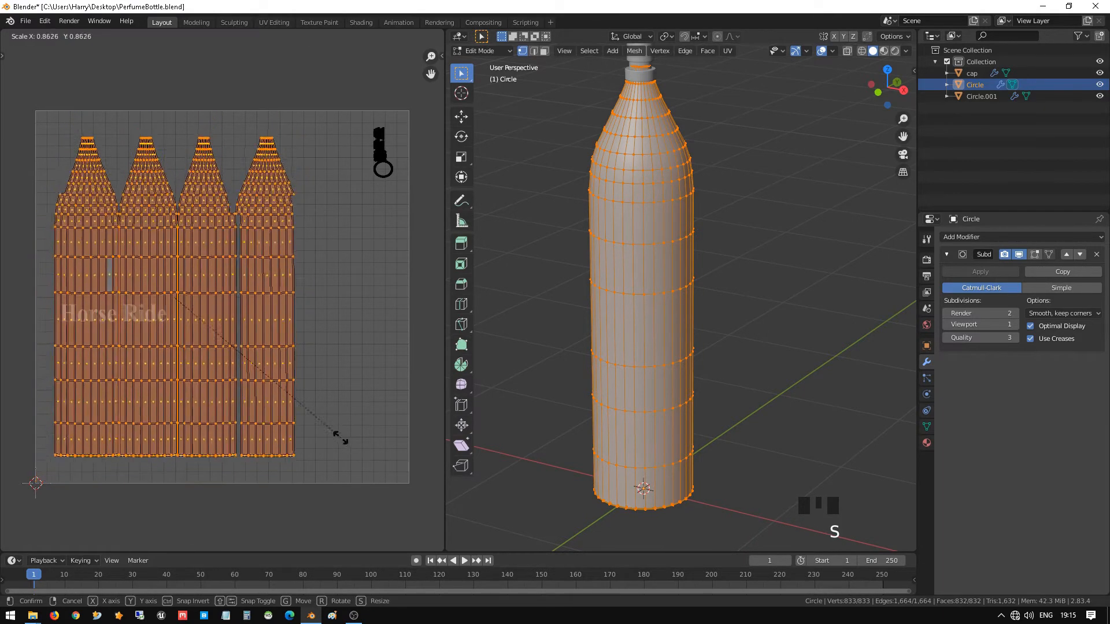
click(311, 404)
key(g)
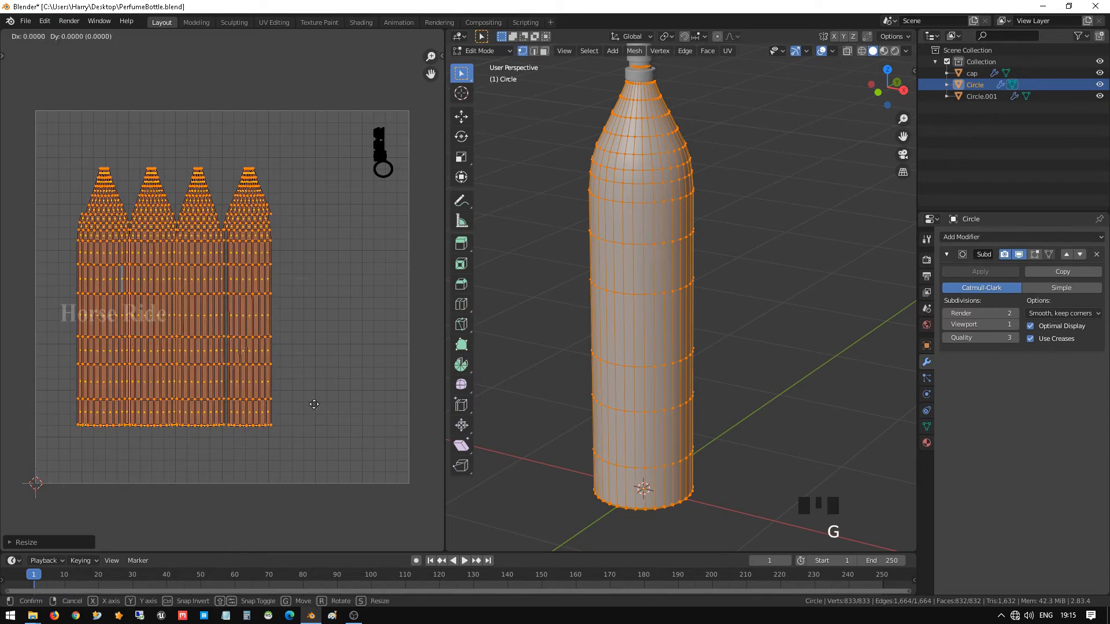
click(331, 451)
Examine the faces and boundaries of the four large bottle-body UV islands up close
click(272, 337)
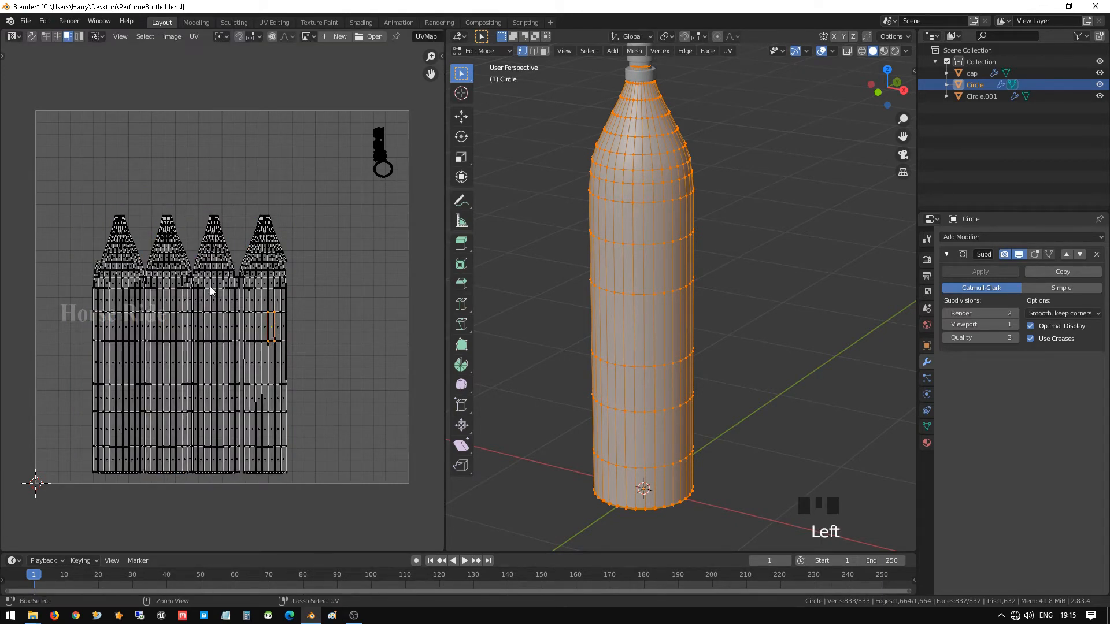
ctrl+scroll(218, 315, up, 2)
ctrl+scroll(217, 315, up, 1)
ctrl+scroll(226, 317, up, 1)
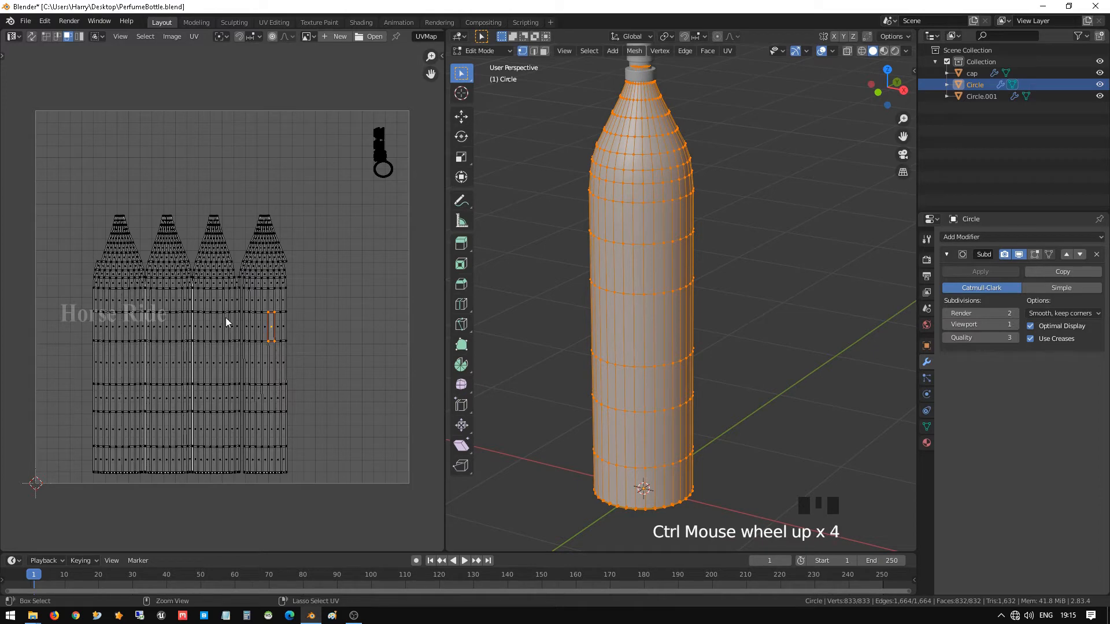
ctrl+alt+scroll(227, 317, up, 1)
scroll(230, 317, down, 1)
scroll(231, 318, up, 3)
scroll(233, 321, up, 5)
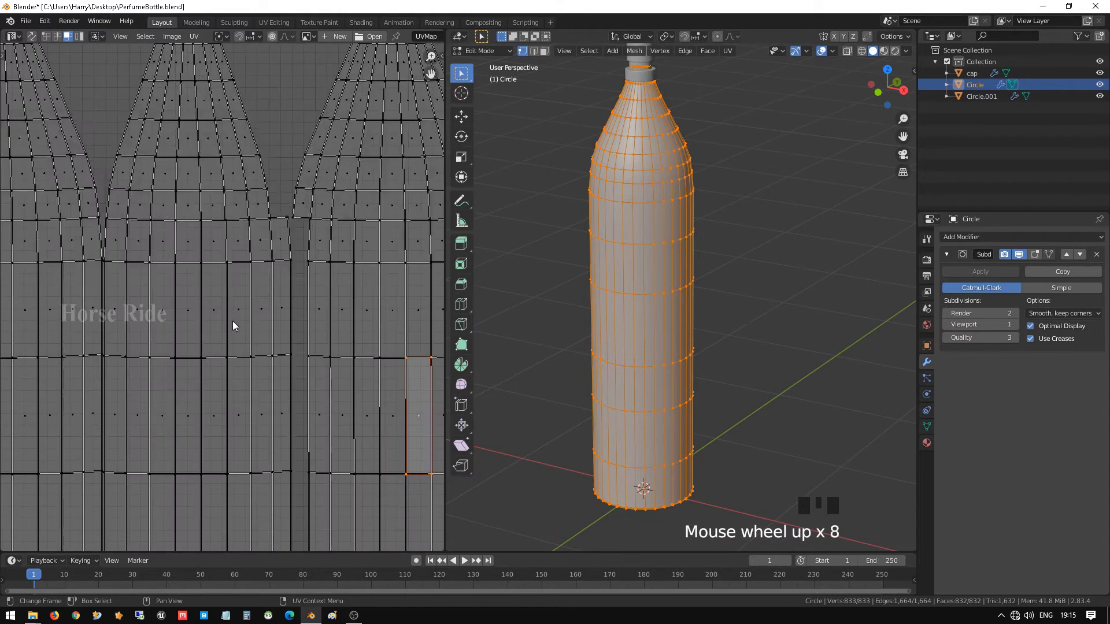
key(space)
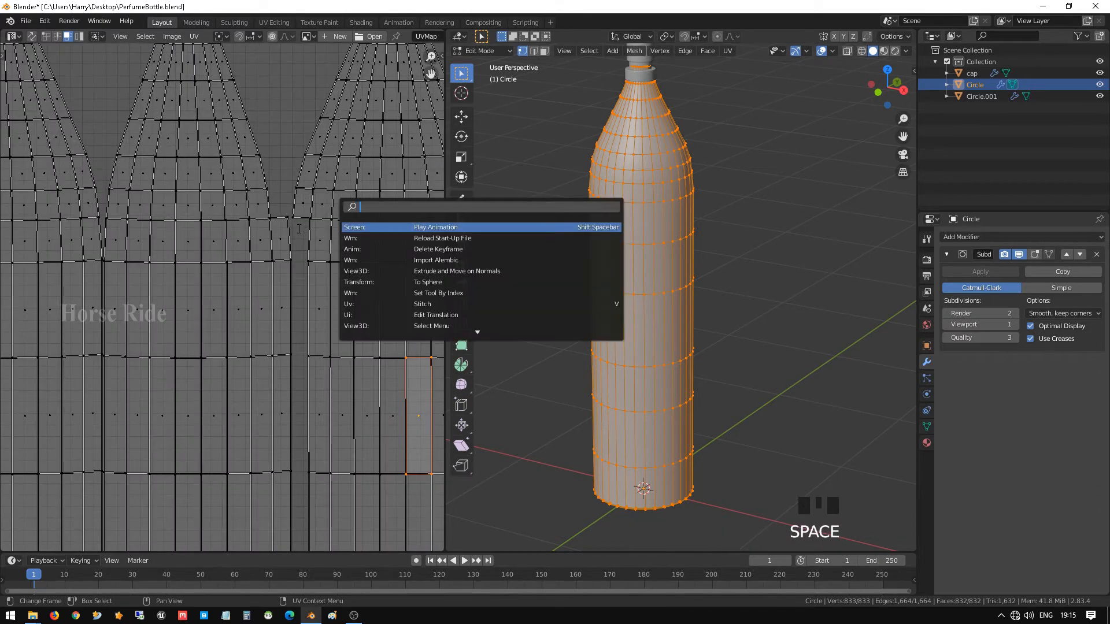
scroll(310, 244, down, 1)
mouse_move(220, 247)
shift+middle_down()
mouse_move(289, 250)
mouse_move(198, 245)
shift+middle_up()
scroll(293, 250, down, 1)
scroll(243, 283, down, 1)
shift+middle_drag(270, 257, 333, 249)
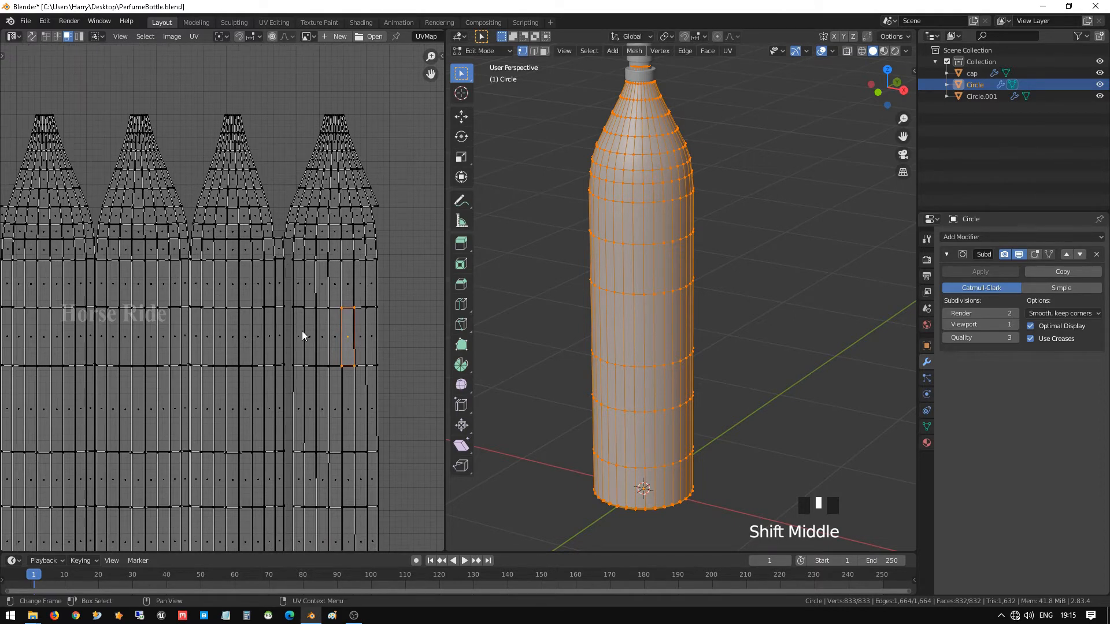
Turn on UV sync selection and select a single vertex on the lower bottle body in the 3D view
click(33, 36)
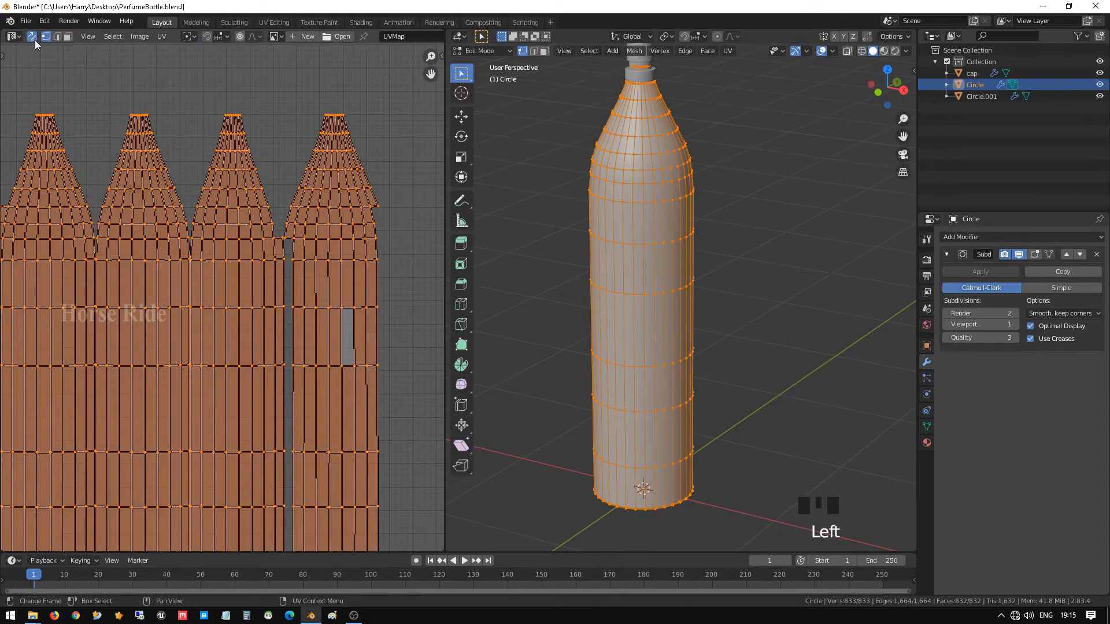
click(685, 351)
middle_drag(686, 354, 538, 367)
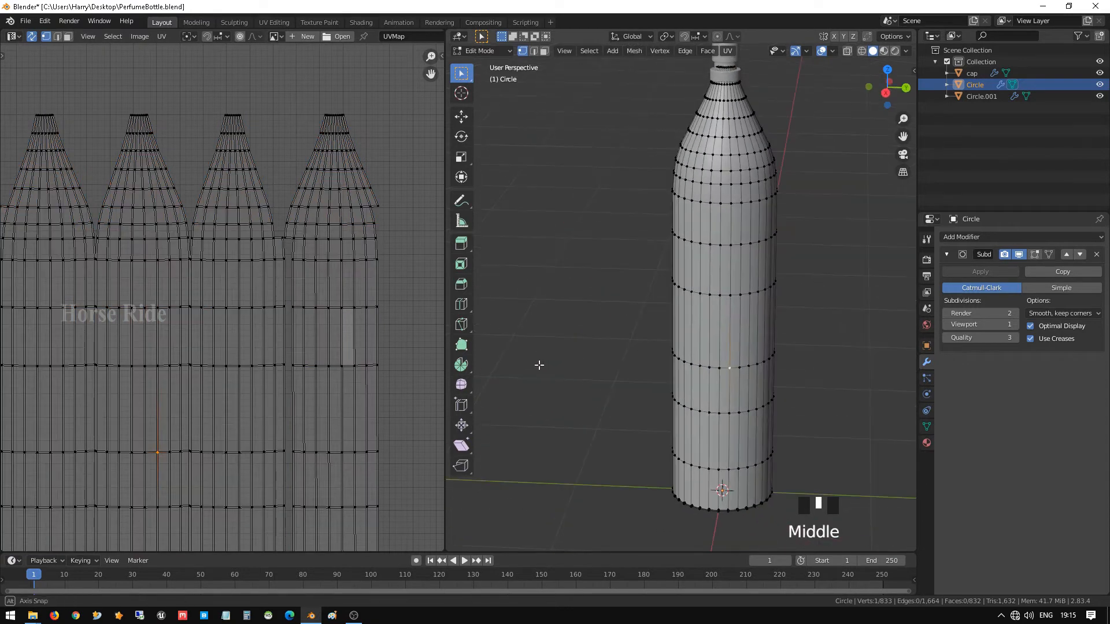
In face selection, select a face on the left edge of the rightmost large UV island and locate it on the bottle
click(350, 341)
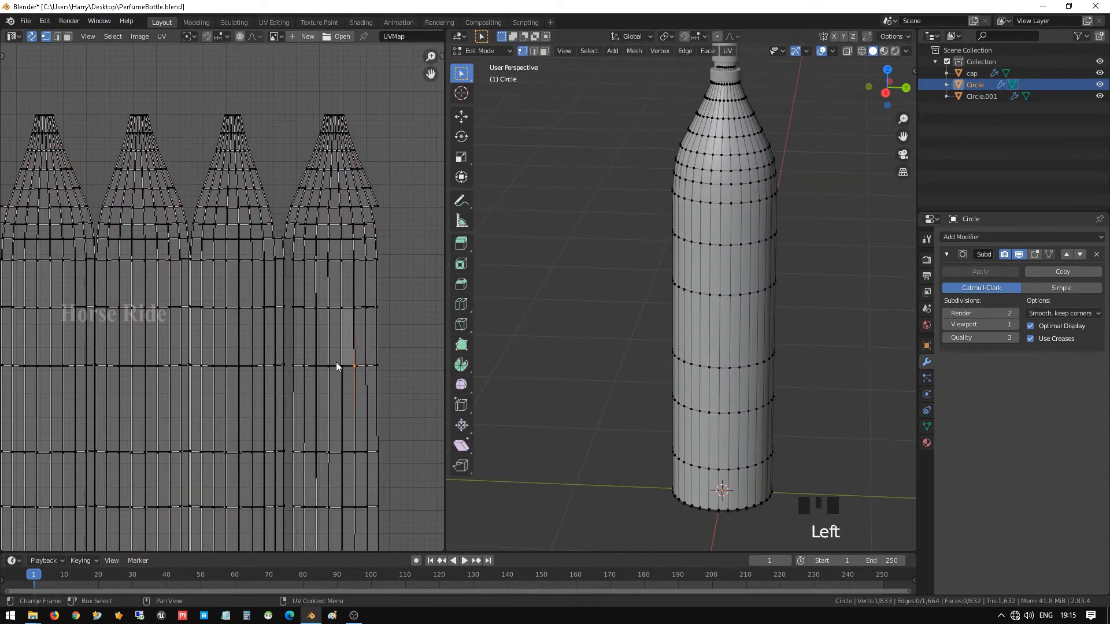
key(3)
click(297, 335)
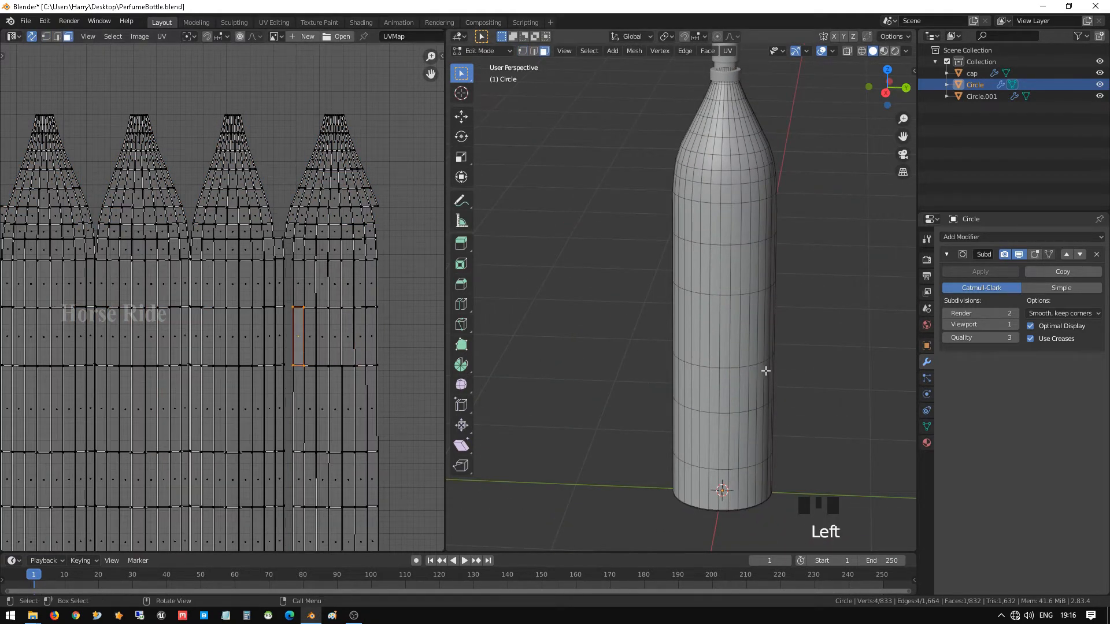
key(KP_Decimal)
scroll(752, 353, down, 2)
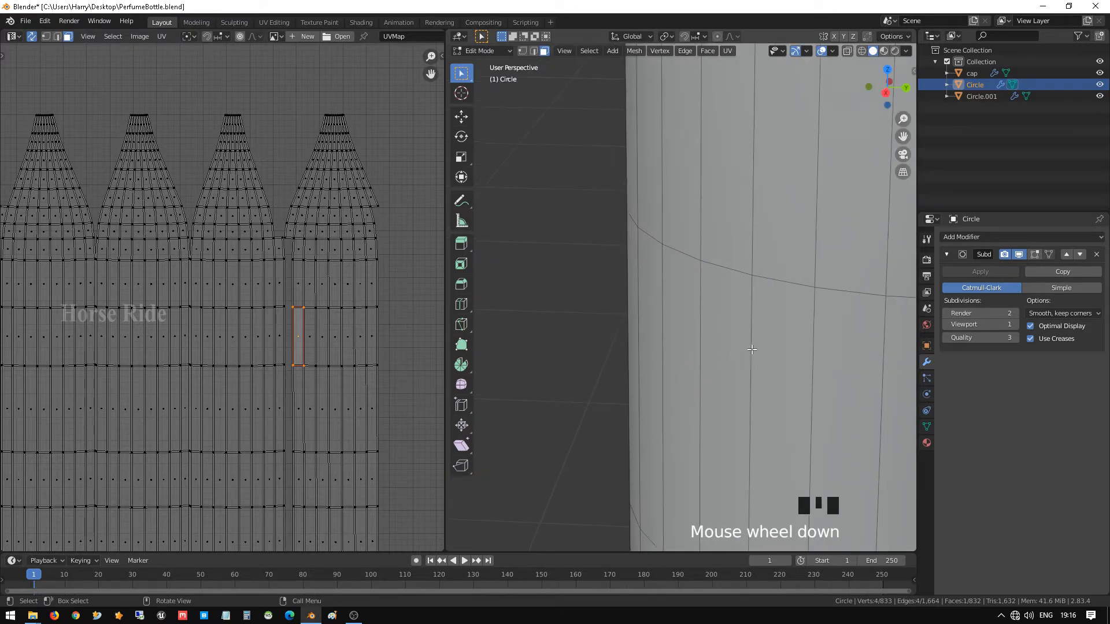
mouse_move(750, 349)
middle_down()
mouse_move(874, 346)
mouse_move(761, 342)
middle_up()
scroll(761, 342, down, 2)
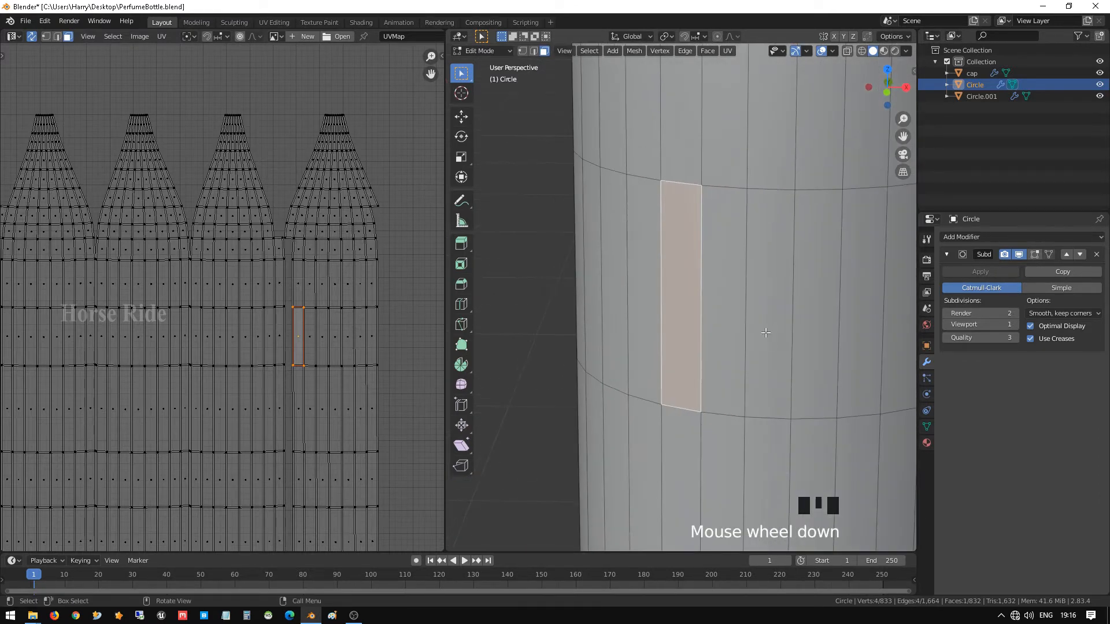
Select faces along the adjoining edges of the large UV islands one by one and locate each on the bottle
click(280, 336)
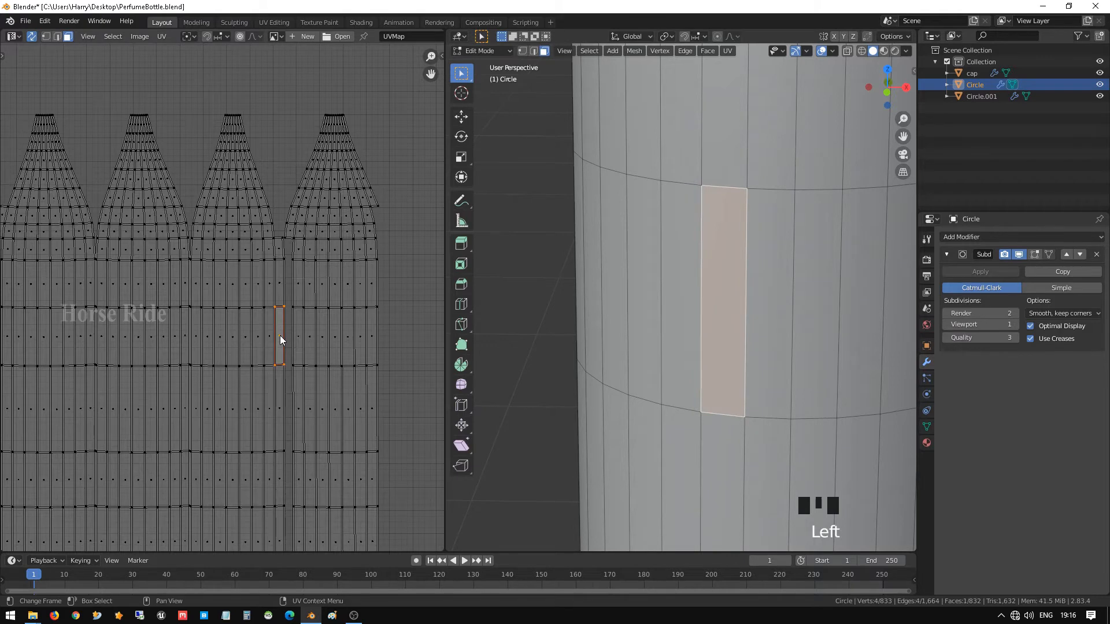
scroll(245, 354, down, 1)
scroll(787, 325, down, 1)
middle_drag(788, 325, 694, 336)
scroll(694, 337, down, 3)
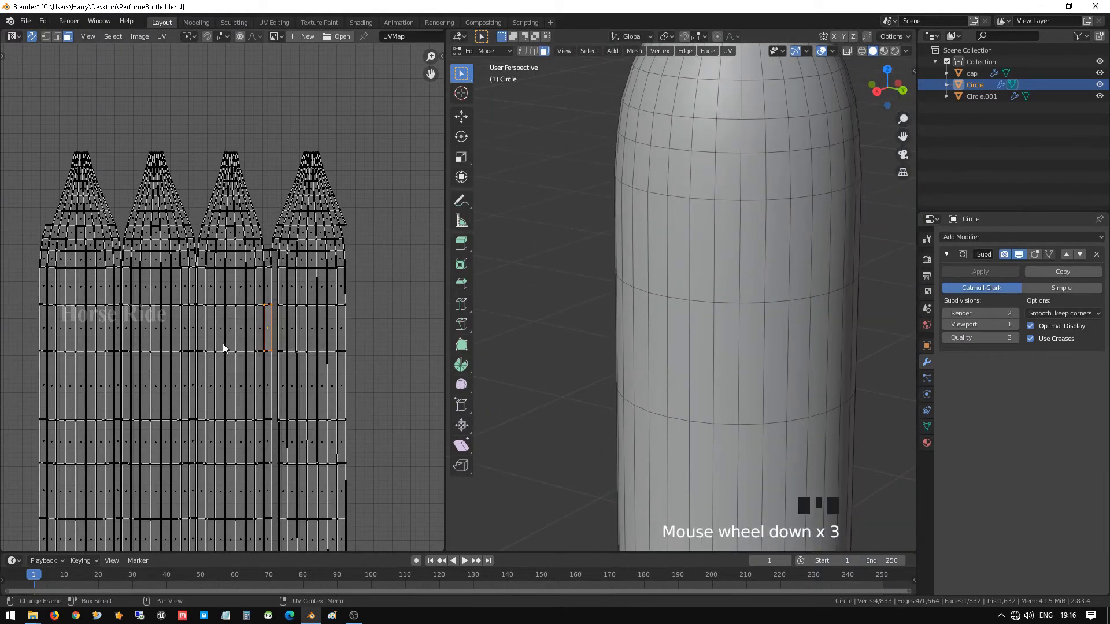
click(201, 334)
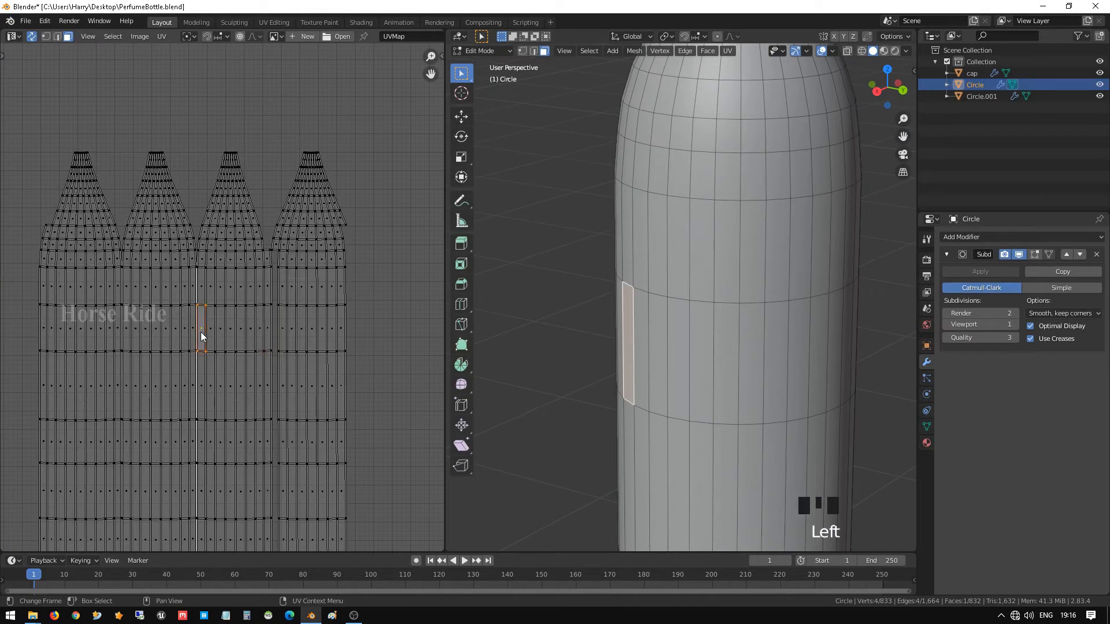
click(190, 331)
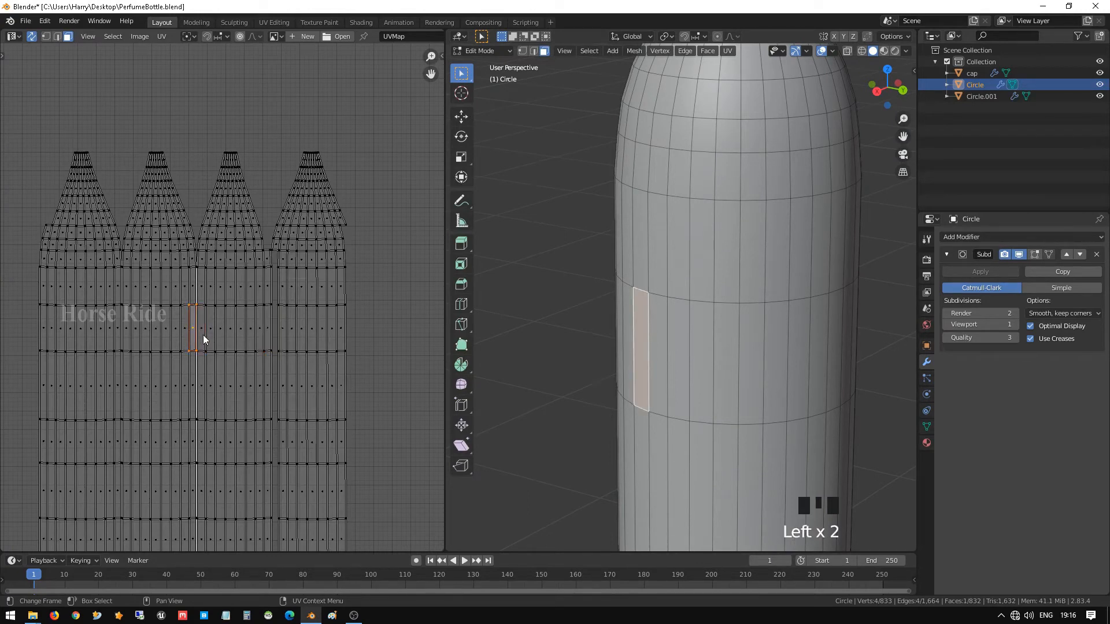
click(124, 338)
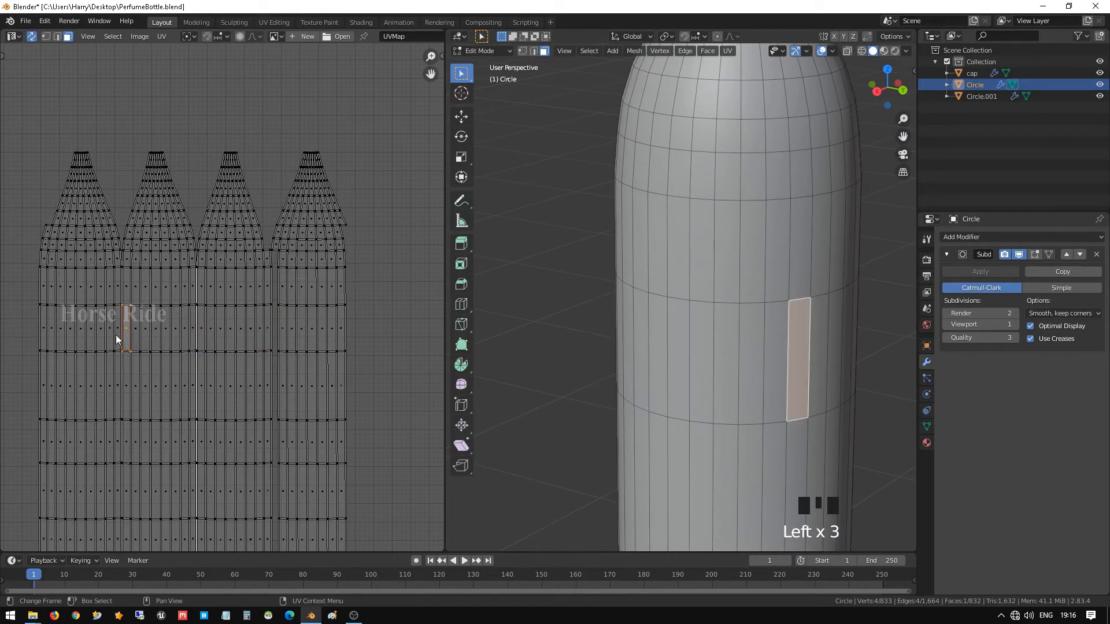
click(115, 335)
scroll(672, 381, down, 3)
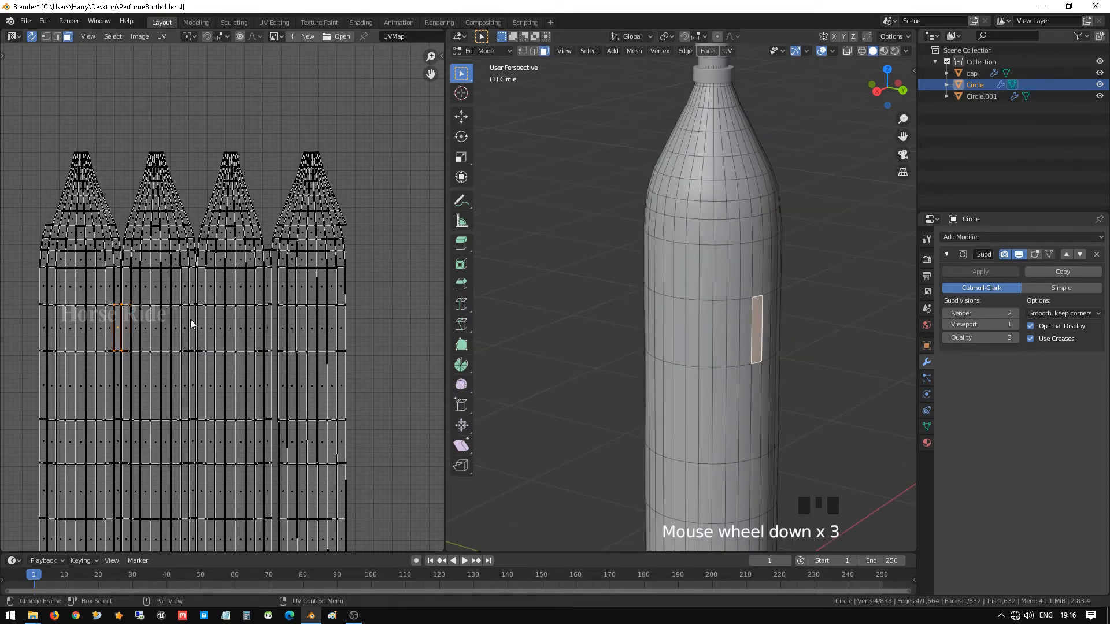
Load BottleUVLayC.png from the Desktop as the background image behind the UV layout
scroll(324, 358, down, 3)
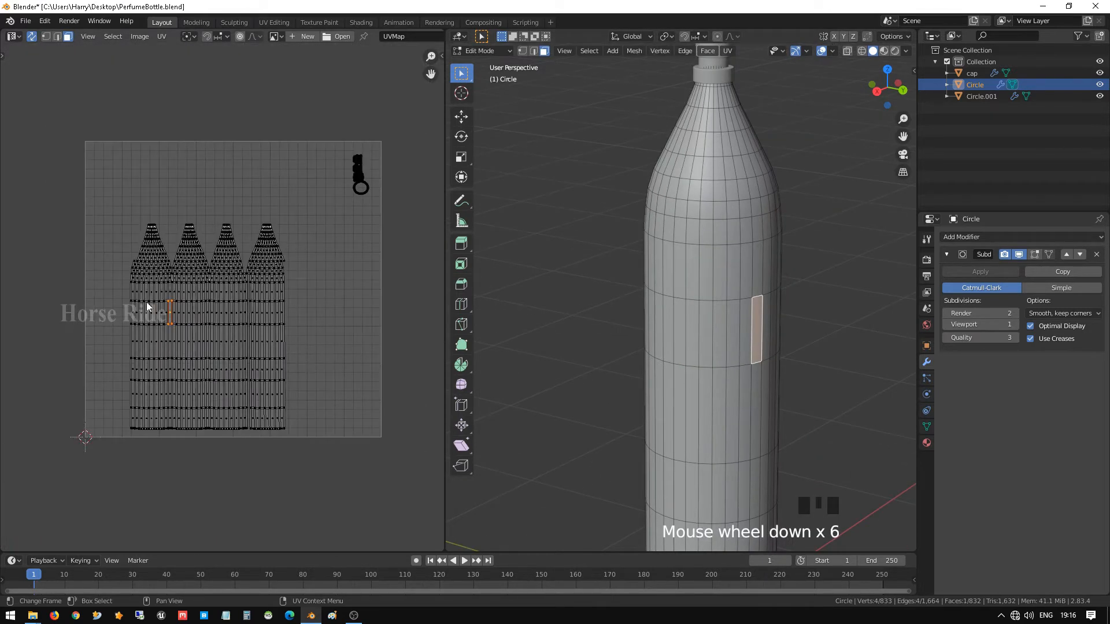
scroll(154, 310, up, 1)
click(100, 194)
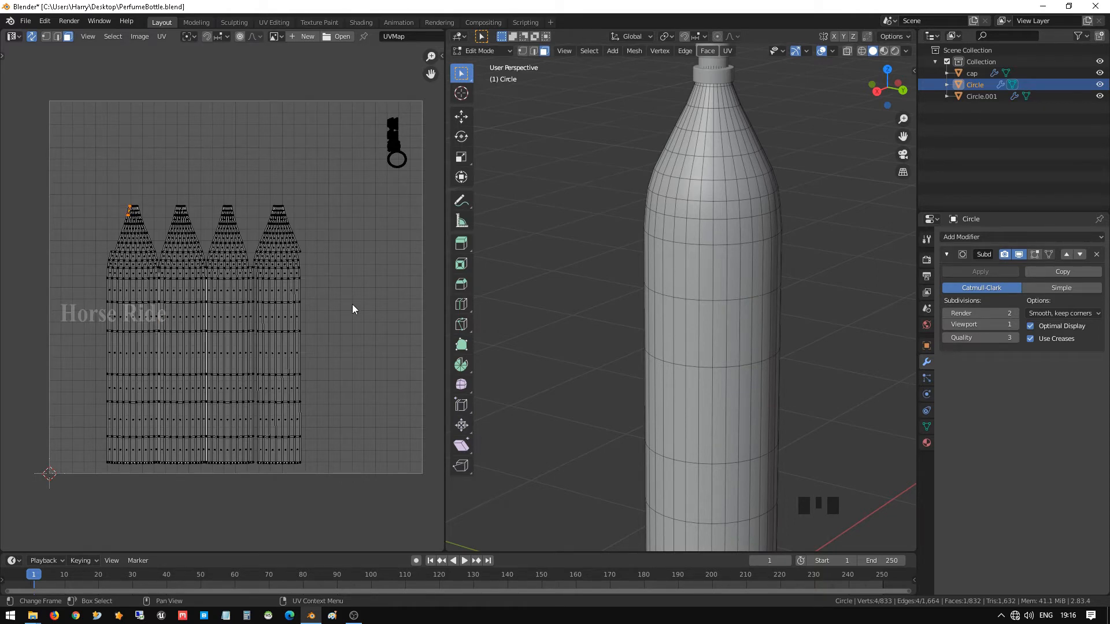
click(333, 37)
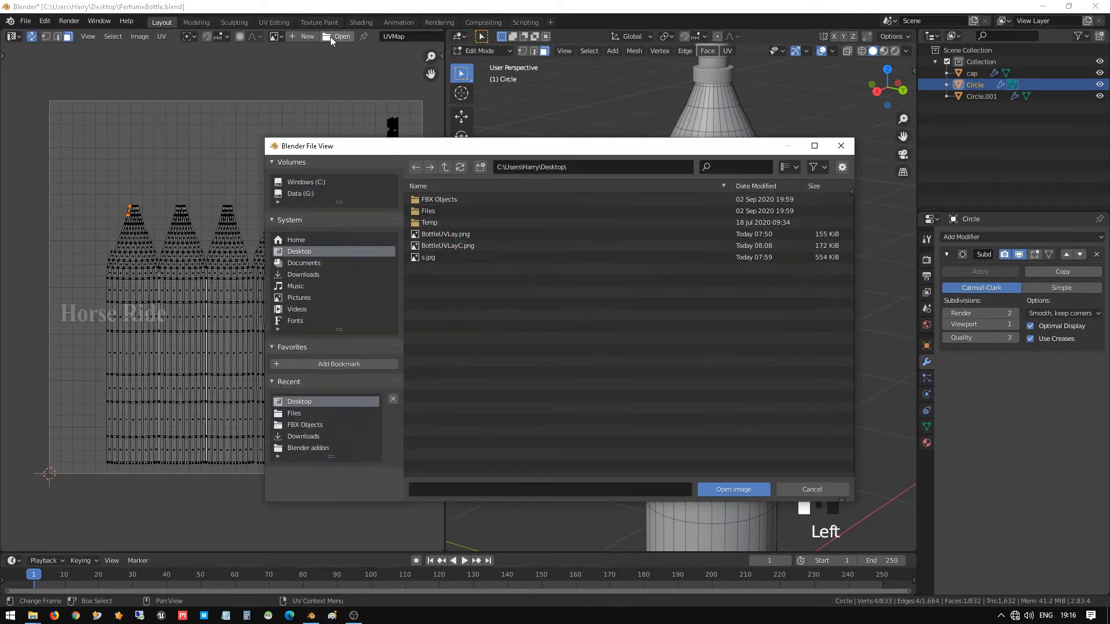
double_click(450, 246)
scroll(332, 284, down, 4)
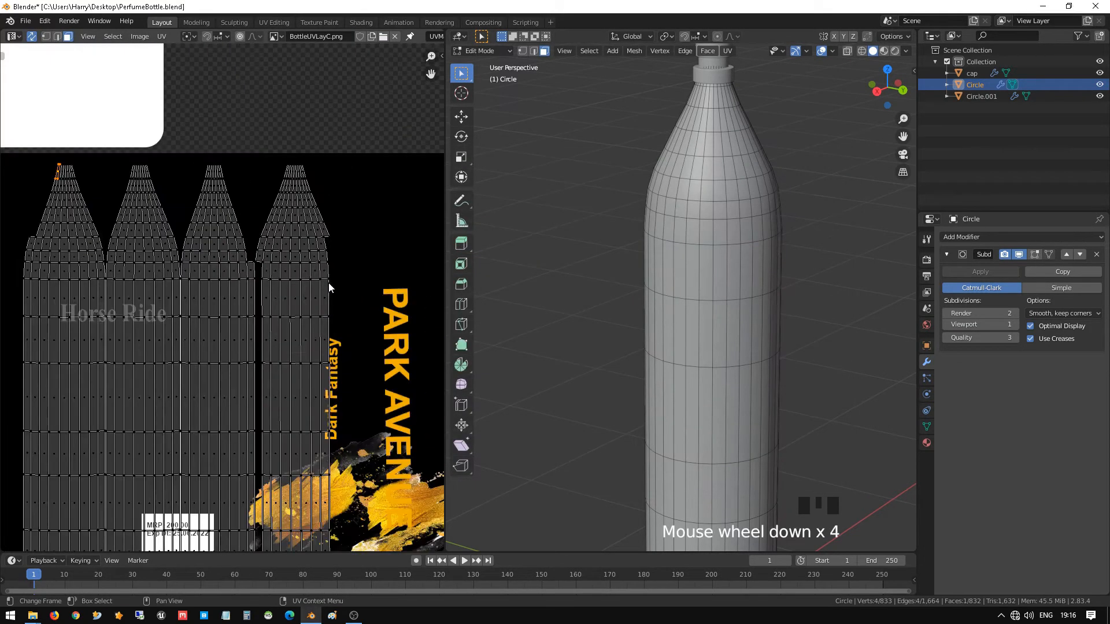
scroll(329, 287, down, 3)
scroll(322, 289, up, 1)
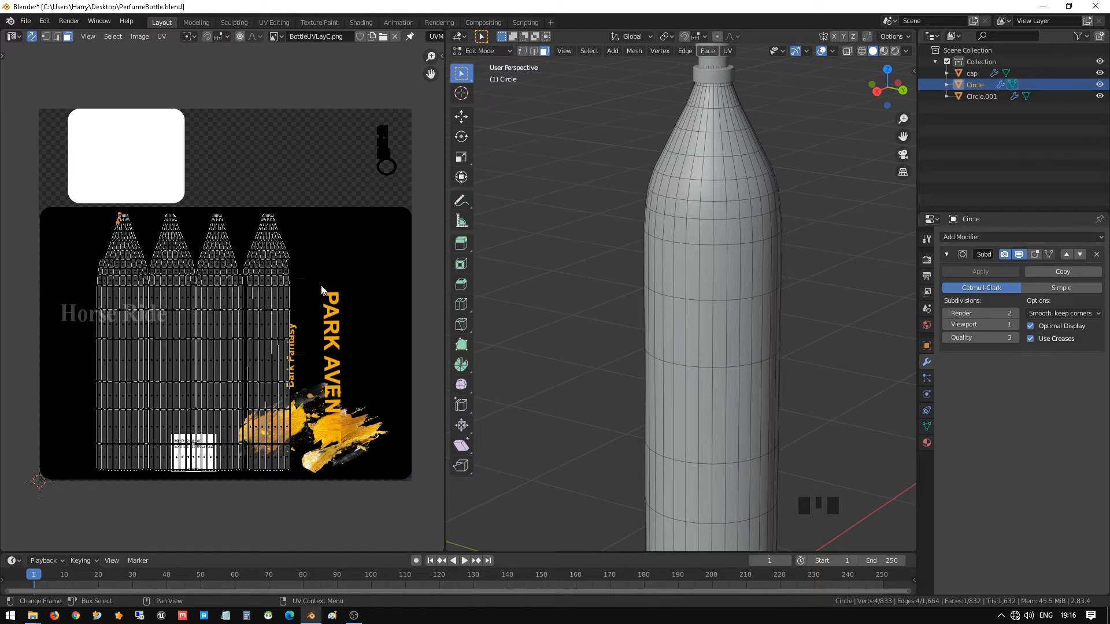
Select the four large bottle-body UV islands with their linked faces and widen them along X across the black label area
key(ctrl+KP_Add)
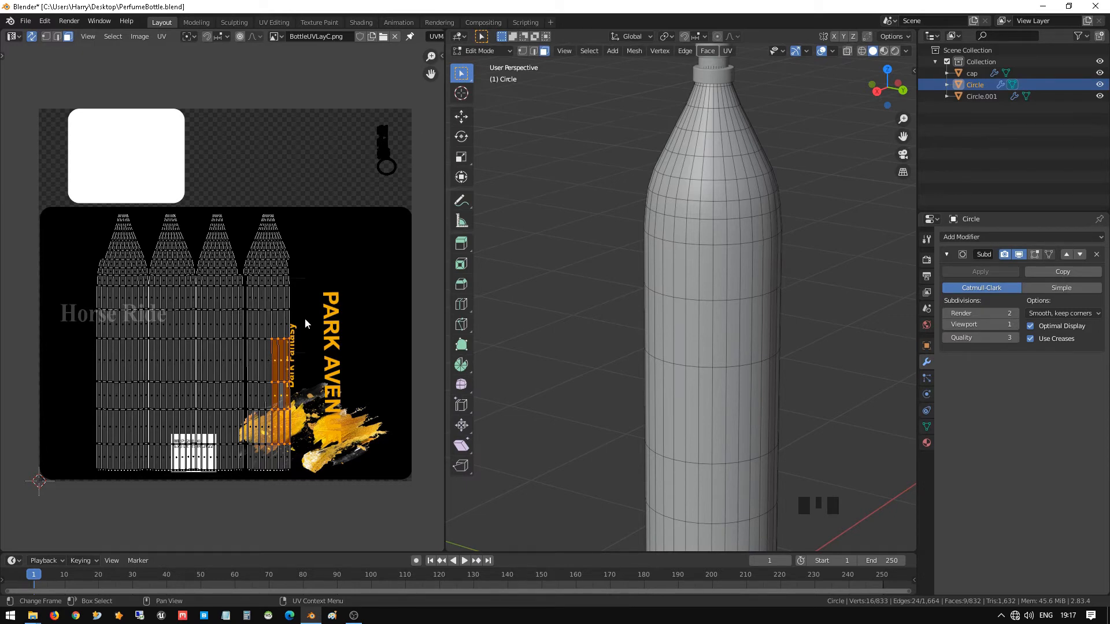
shift+click(234, 346)
shift+click(187, 356)
shift+click(128, 359)
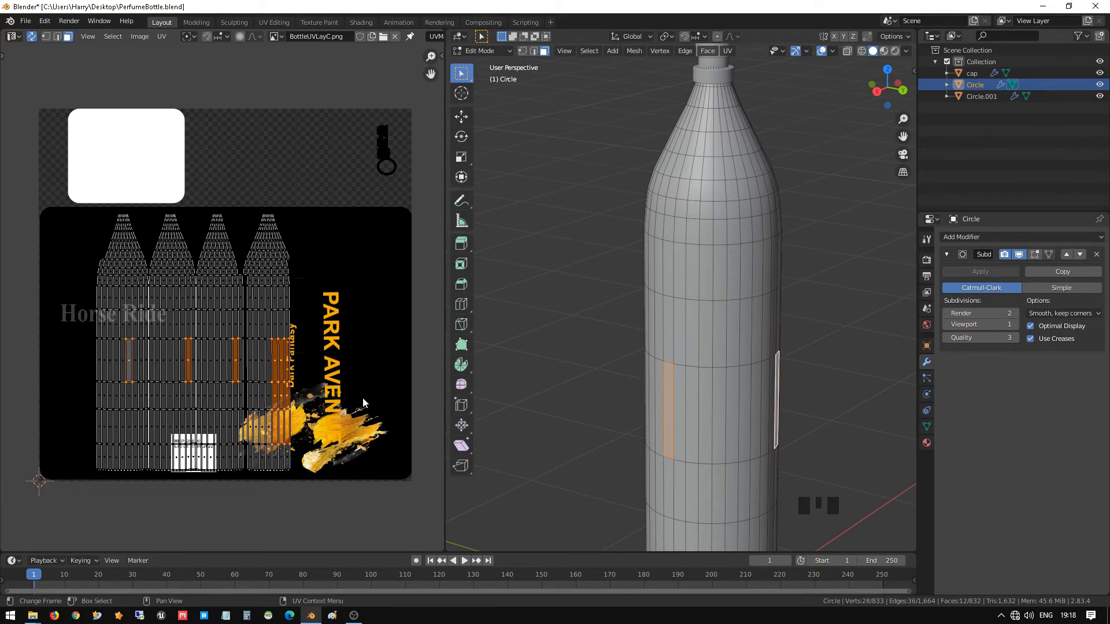
key(ctrl)
key(ctrl+l)
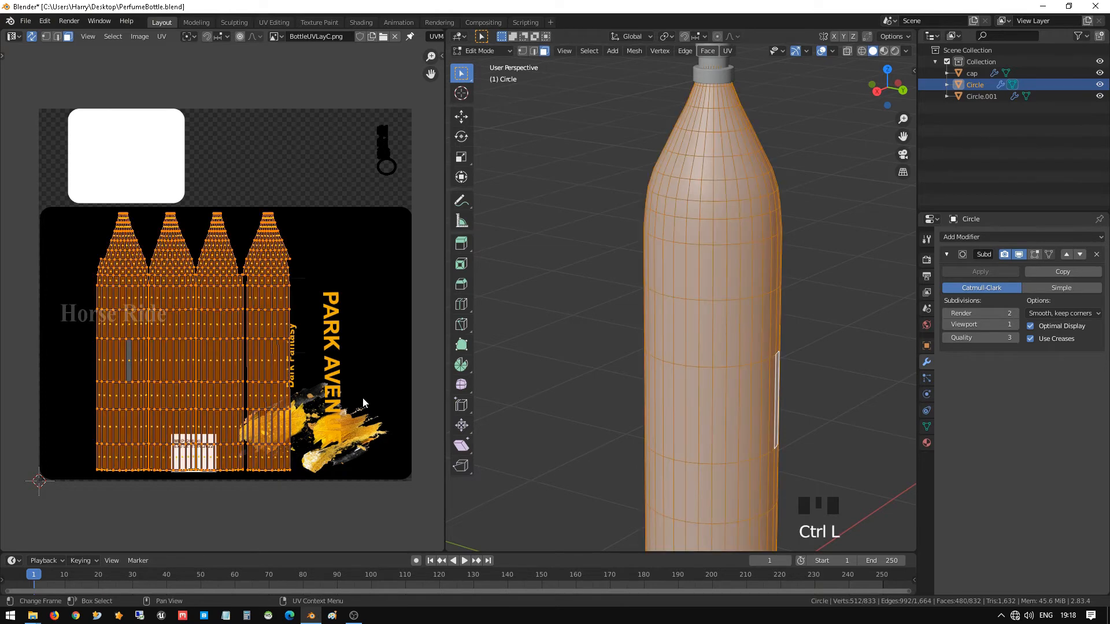
key(s)
key(x)
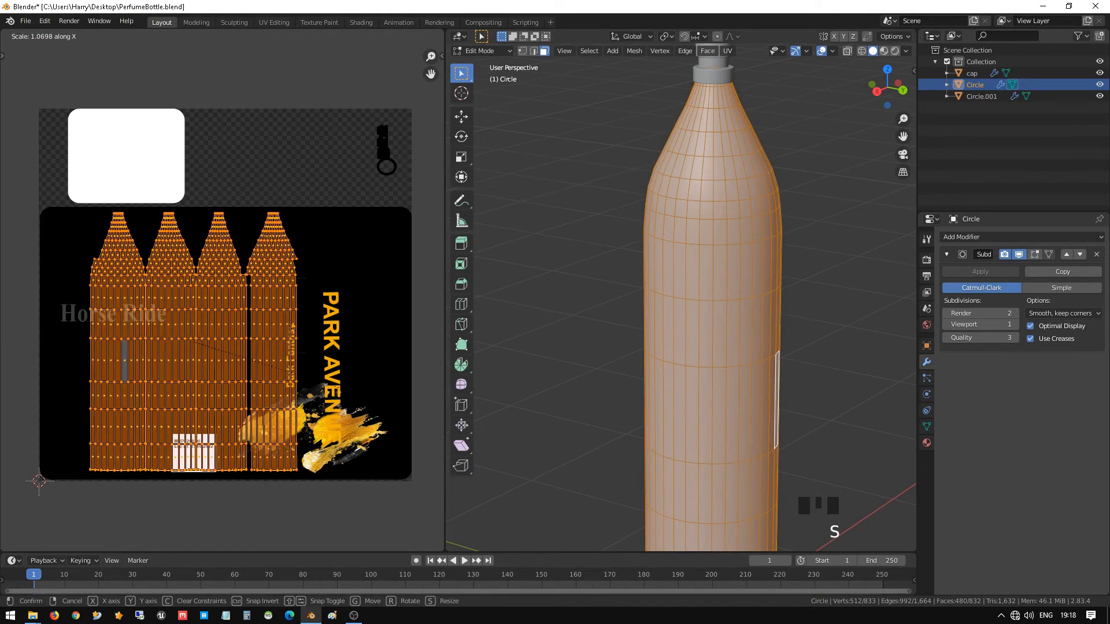
click(17, 403)
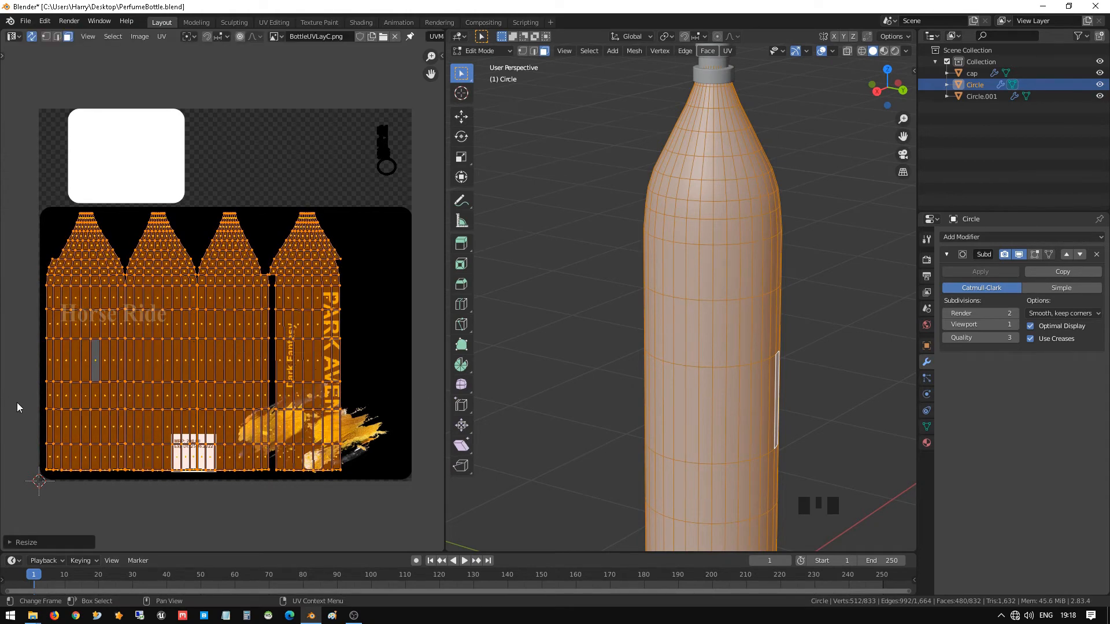
Switch the 3D view to Material Preview shading and return the bottle to Object Mode
click(884, 52)
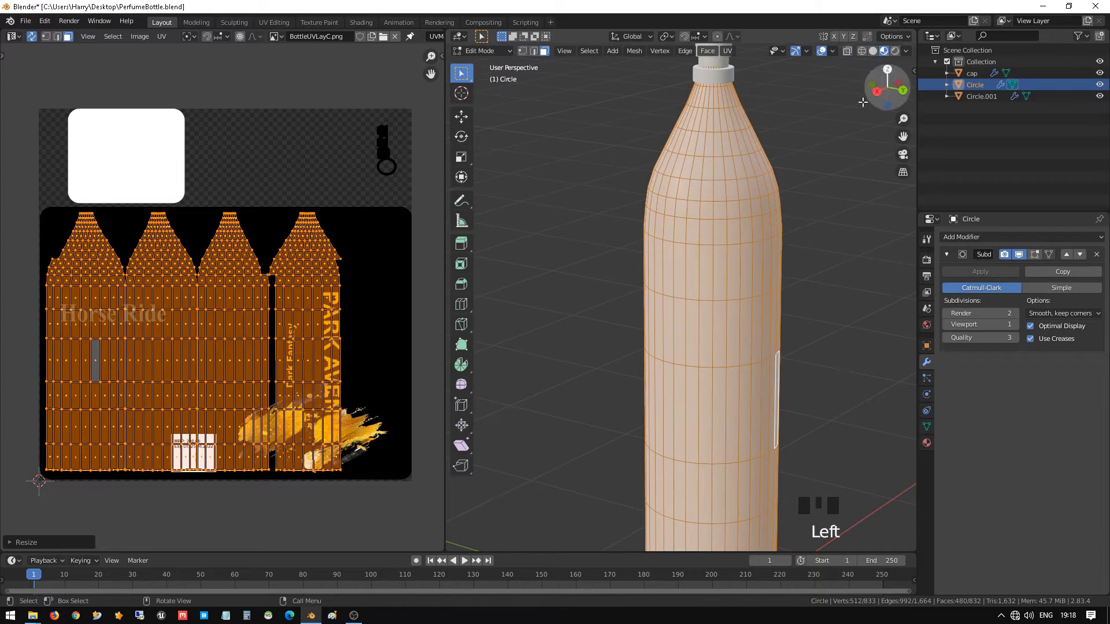
scroll(706, 270, down, 1)
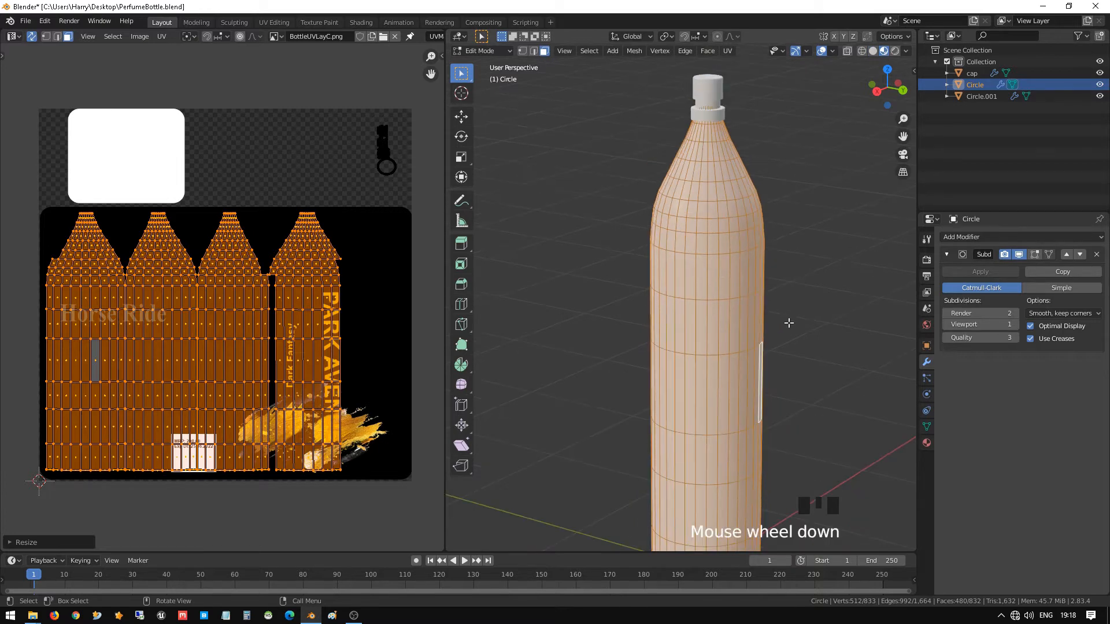
click(781, 319)
scroll(803, 267, down, 1)
middle_drag(803, 267, 757, 263)
key(Tab)
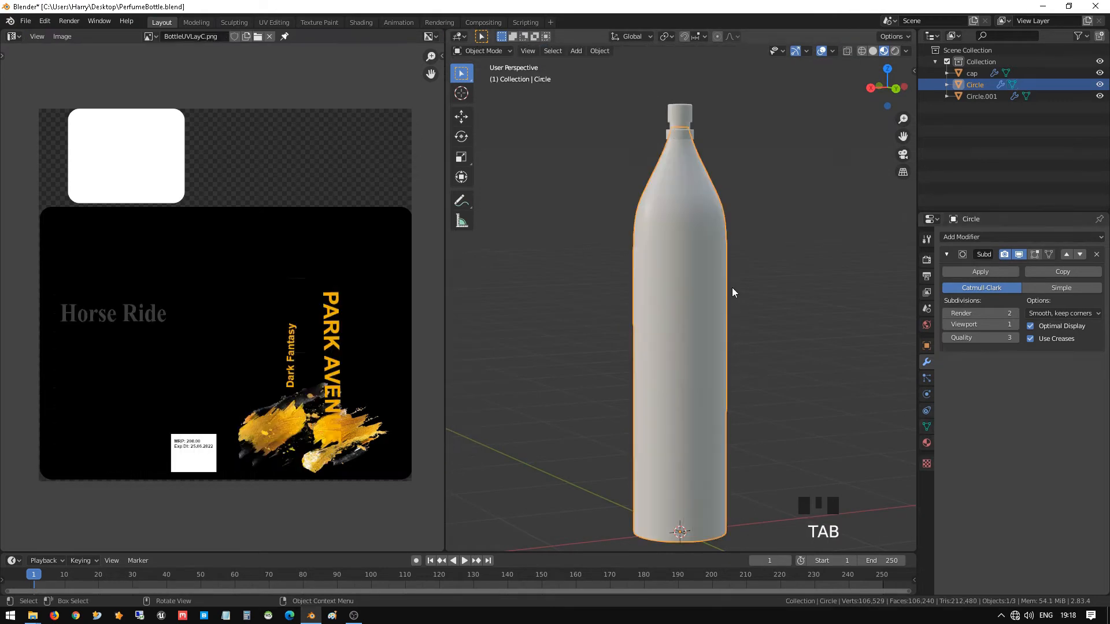
Create a new material on the bottle body and name it BiottleTex
click(927, 442)
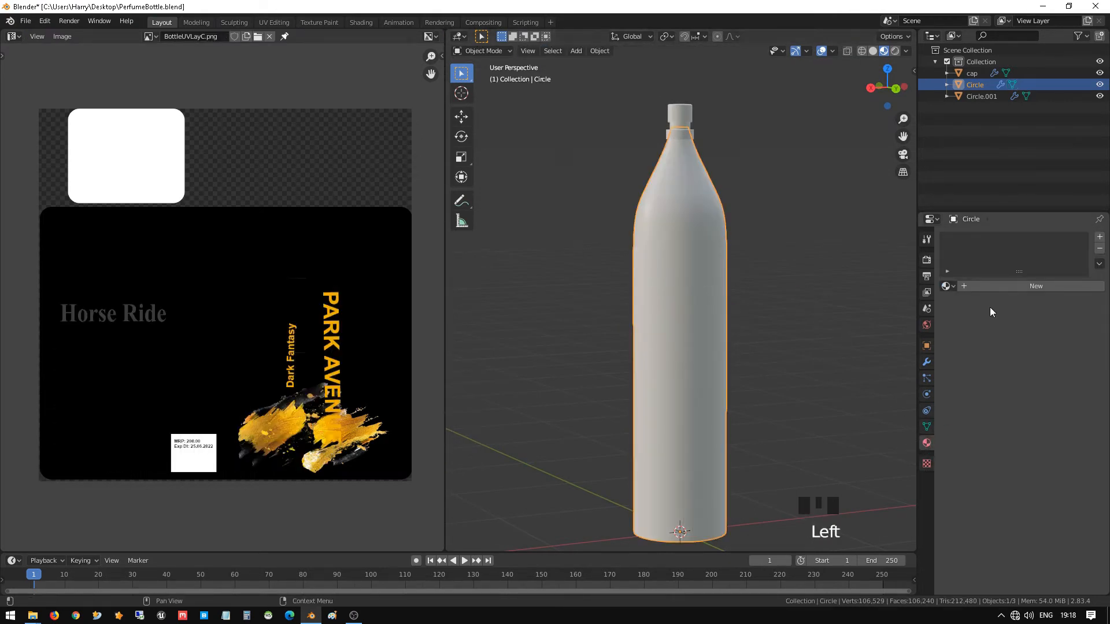
click(990, 289)
click(997, 285)
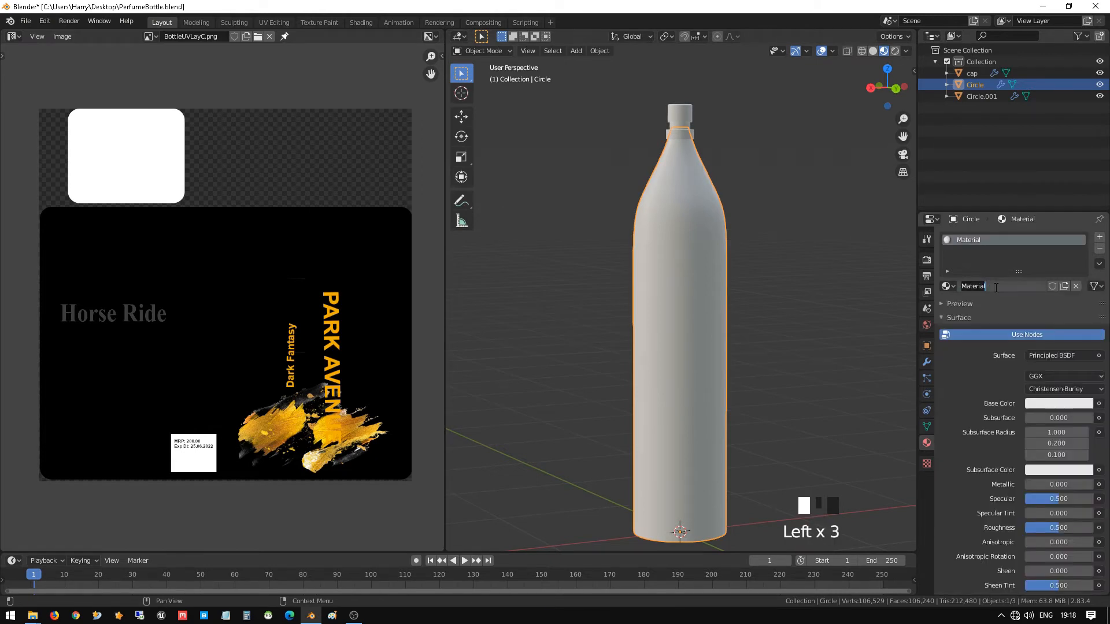
text(BiottleTex)
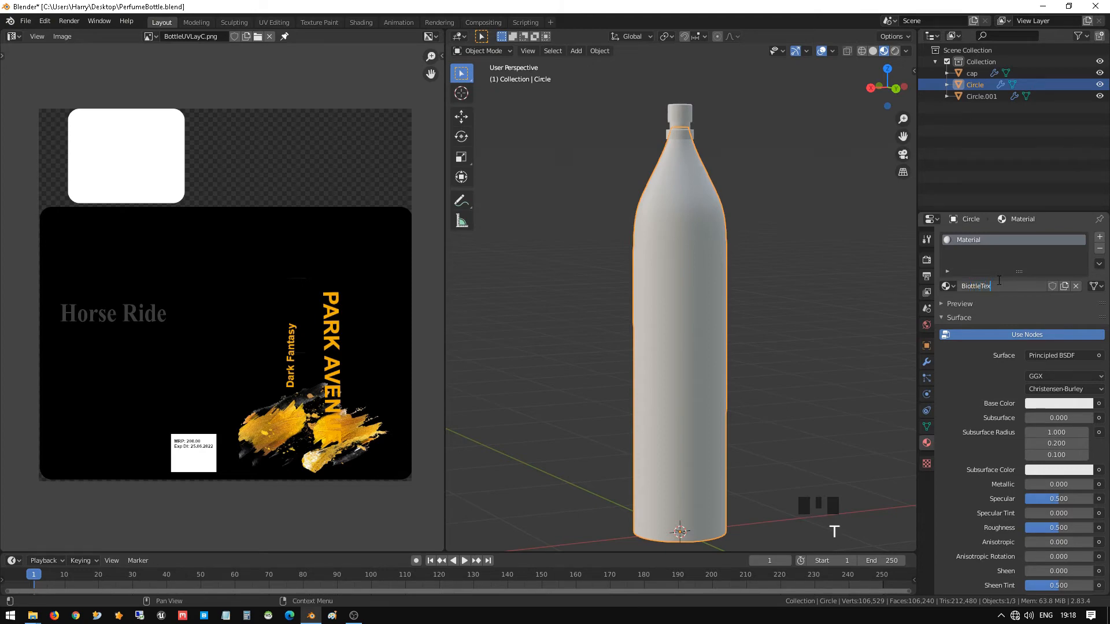
key(Return)
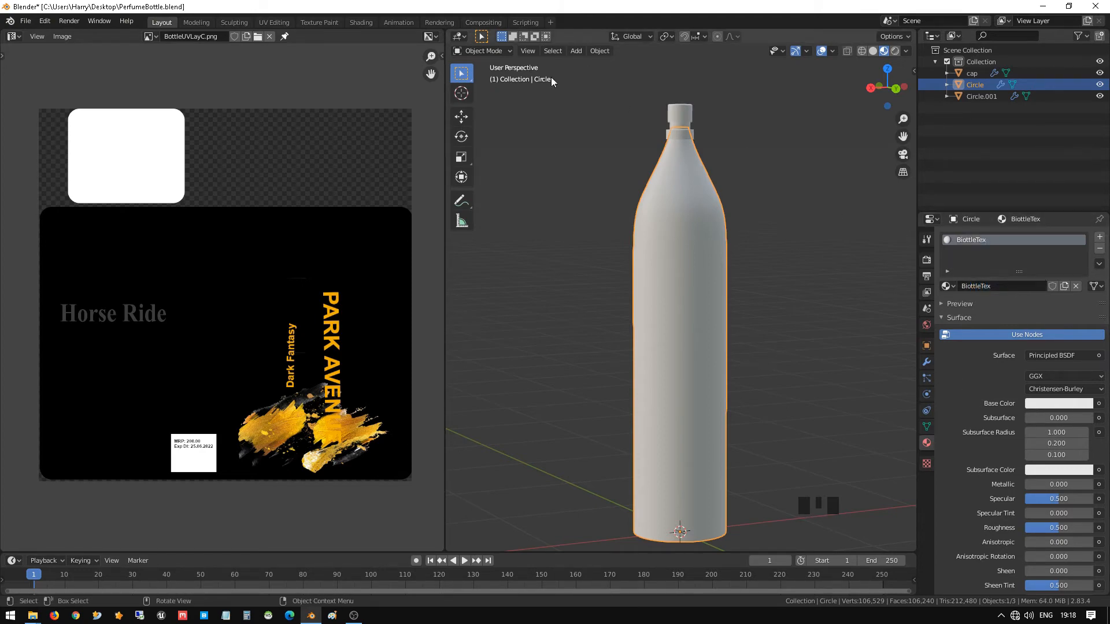
In the Shading workspace, add BottleUVLayC.png from the Desktop folder as an image texture node beside the Principled BSDF
click(361, 23)
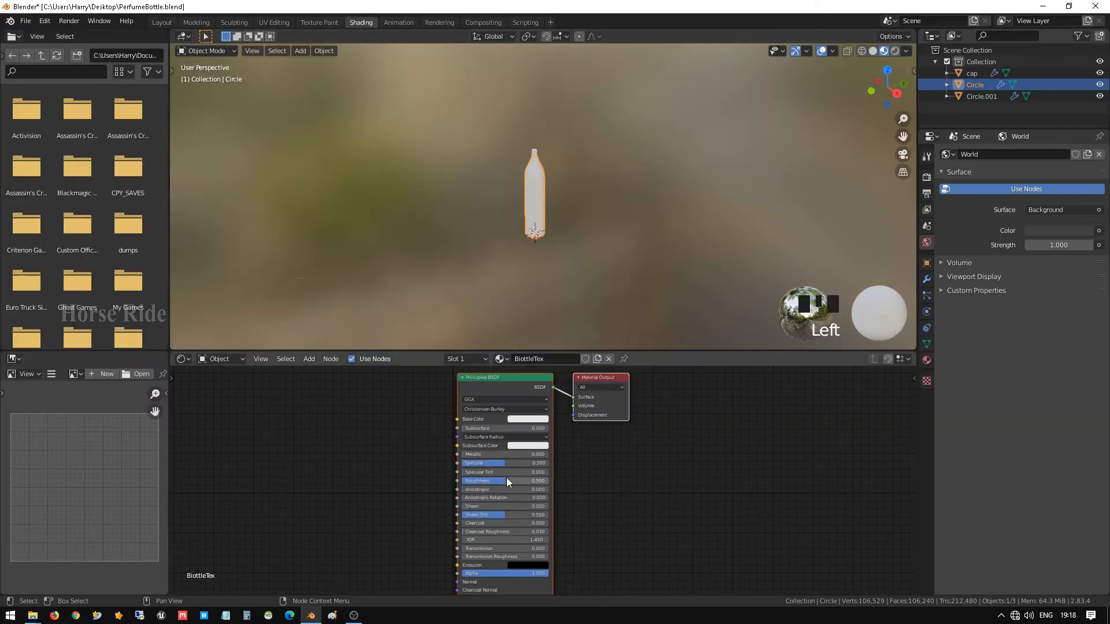
scroll(389, 428, up, 1)
middle_drag(389, 428, 578, 446)
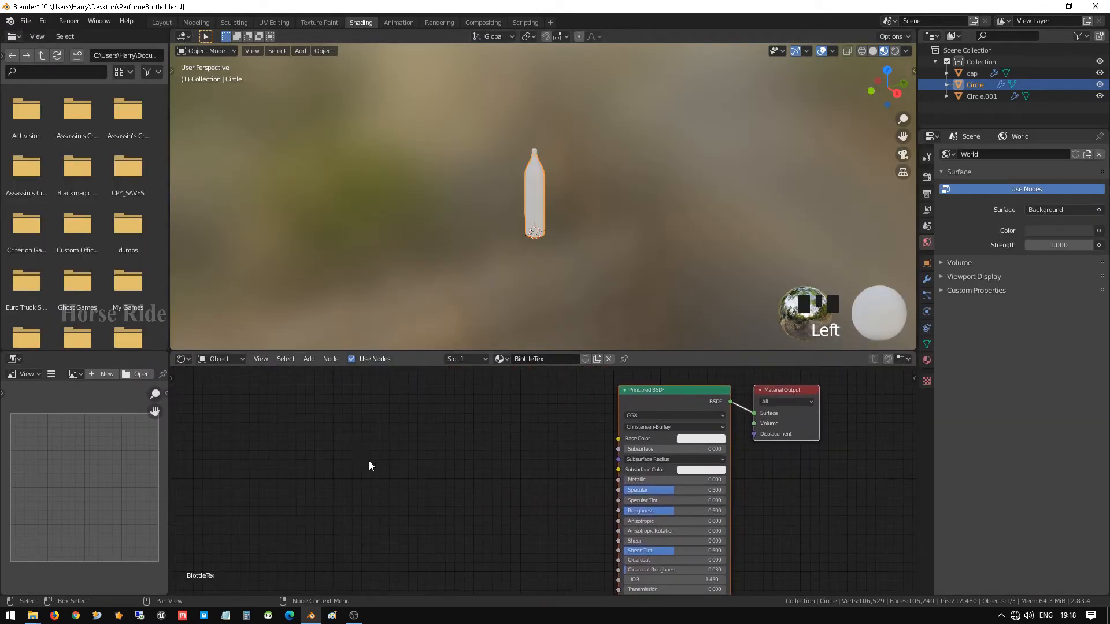
click(42, 55)
double_click(27, 229)
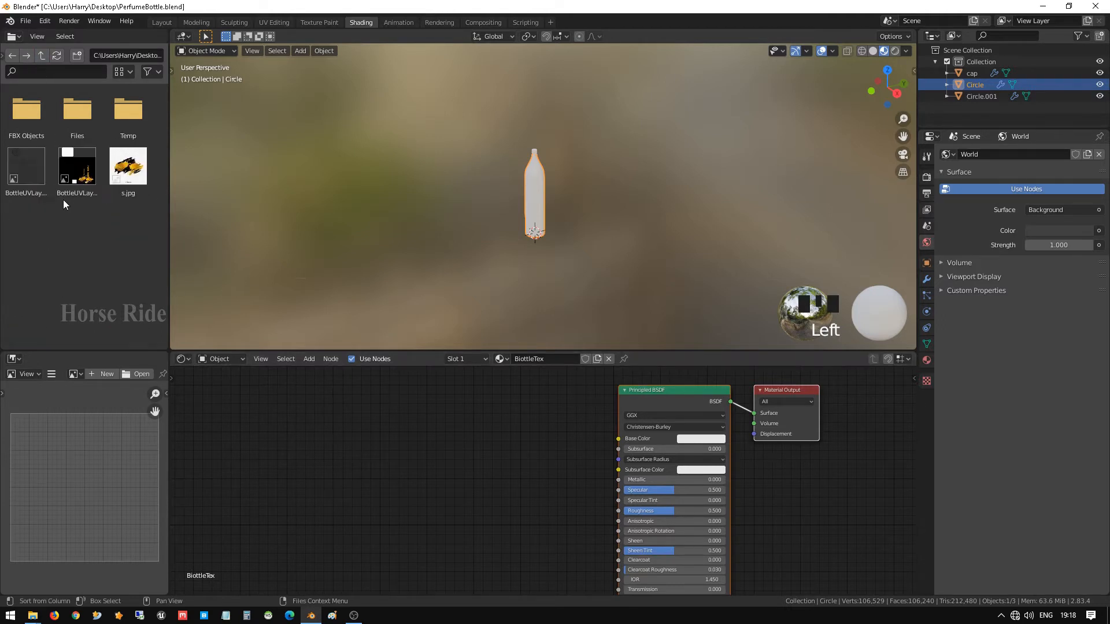
drag(77, 168, 345, 495)
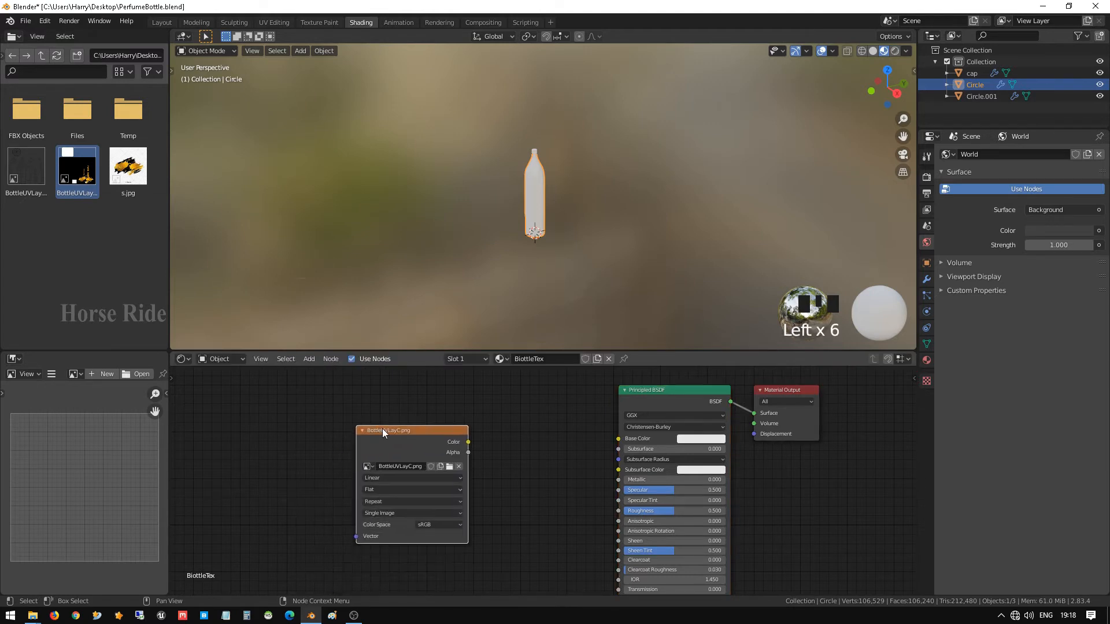
Add Texture Coordinate and Mapping nodes connected to the BottleUVLayC.png texture node with Node Wrangler
key(ctrl+t)
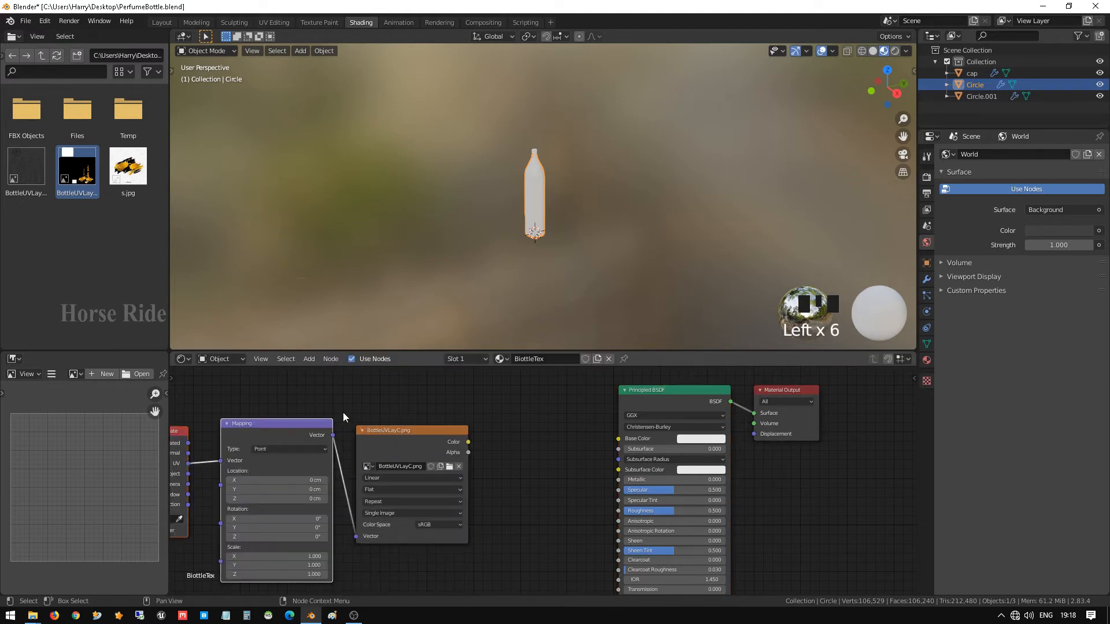
scroll(370, 421, down, 1)
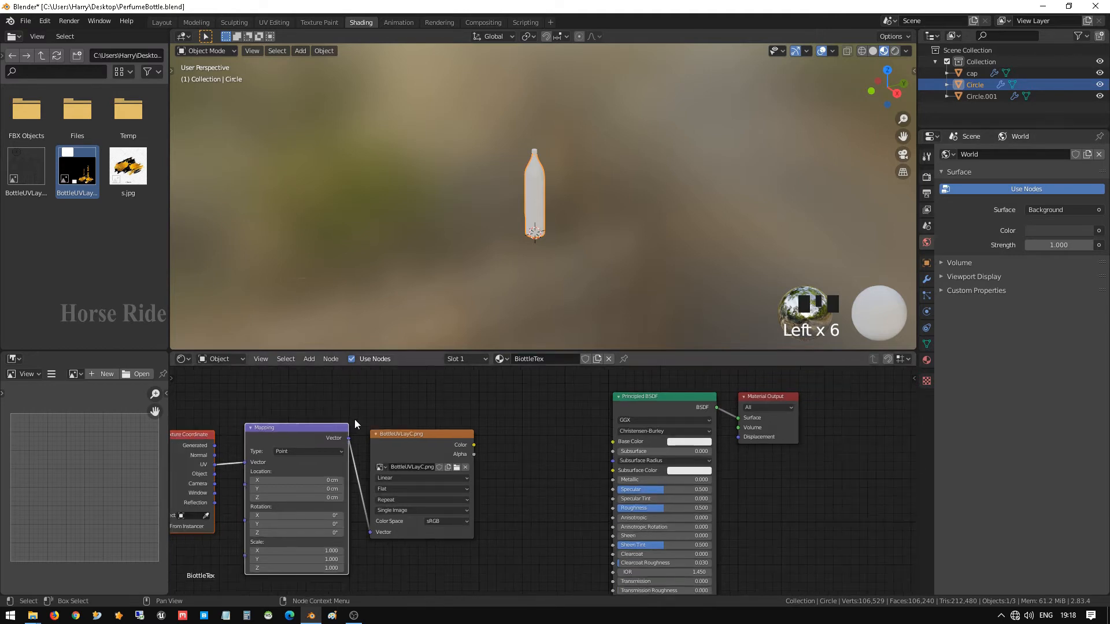
middle_drag(370, 404, 411, 381)
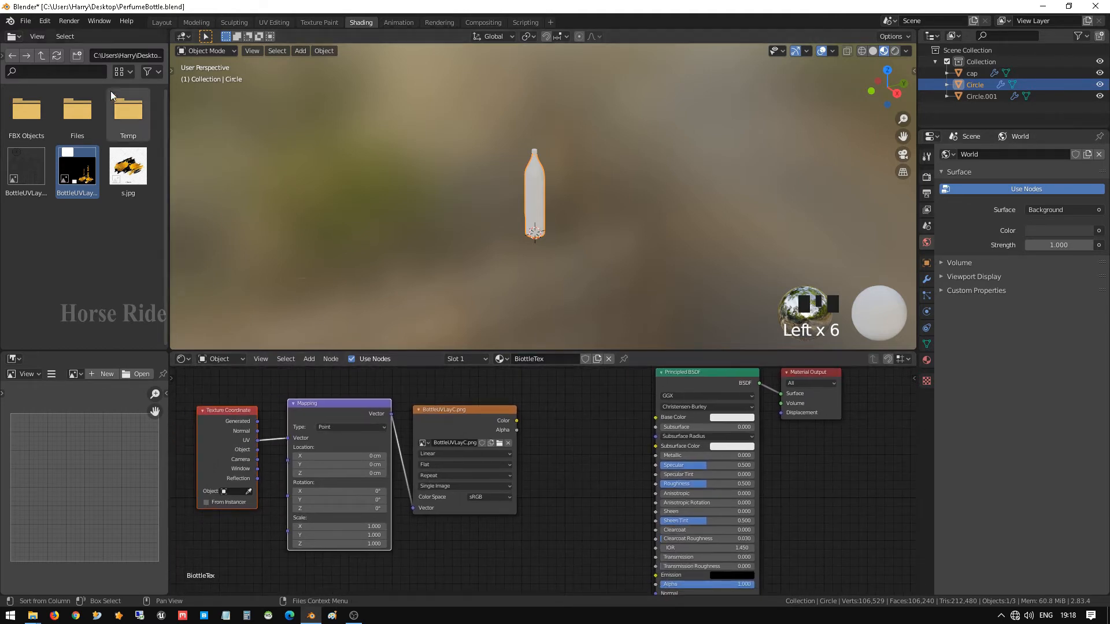
Open the add-on preferences and search for "node" to check the Node Wrangler add-on
click(29, 21)
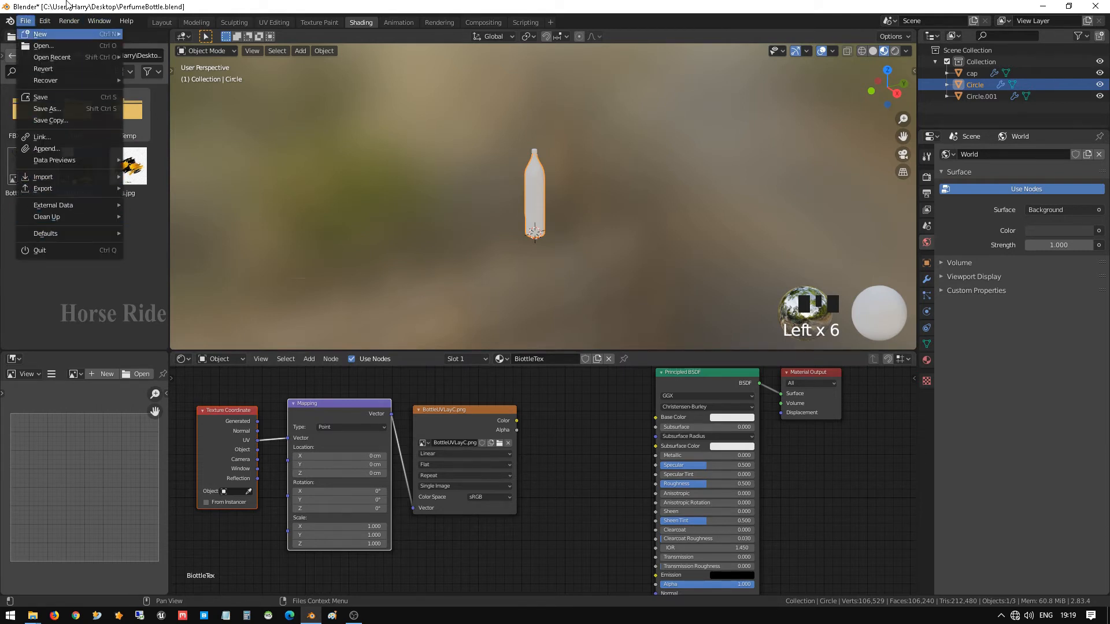
mouse_move(41, 33)
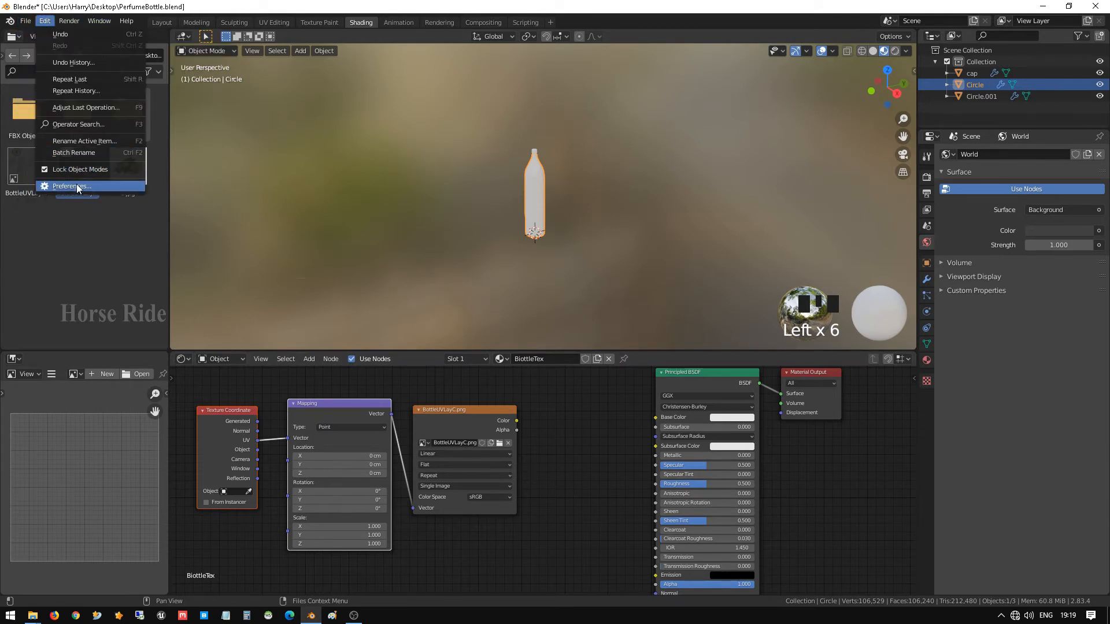
click(77, 188)
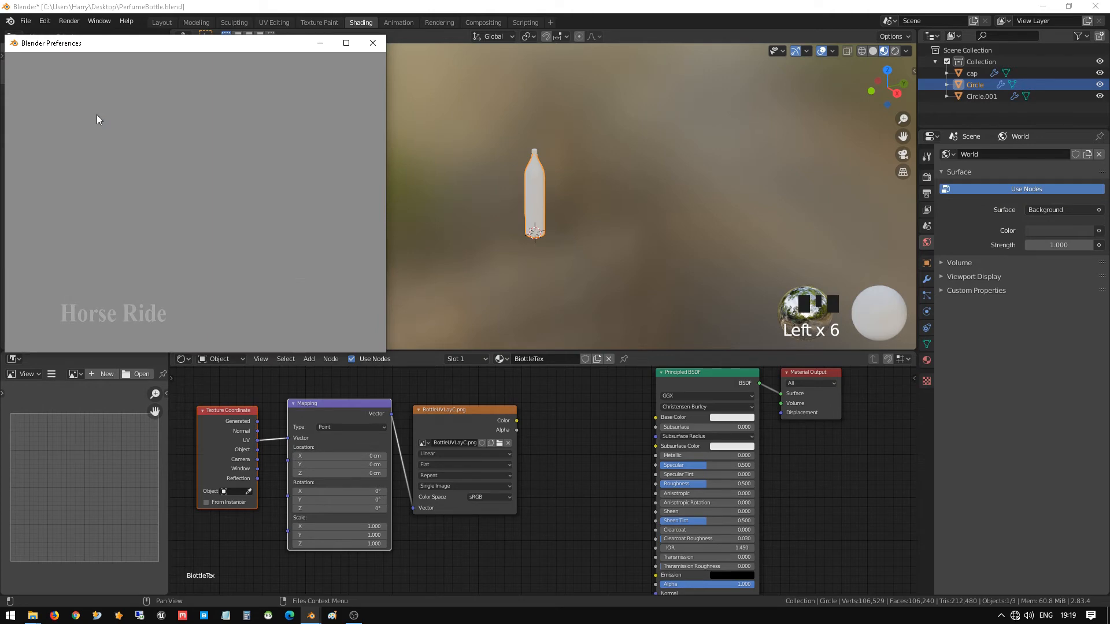
click(321, 74)
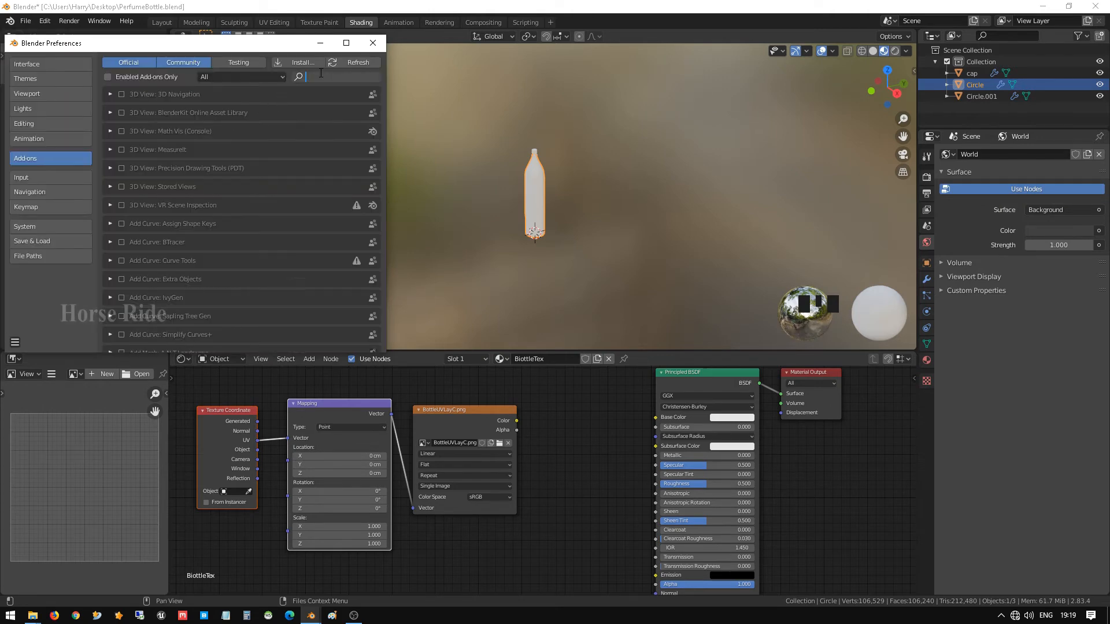
text(node)
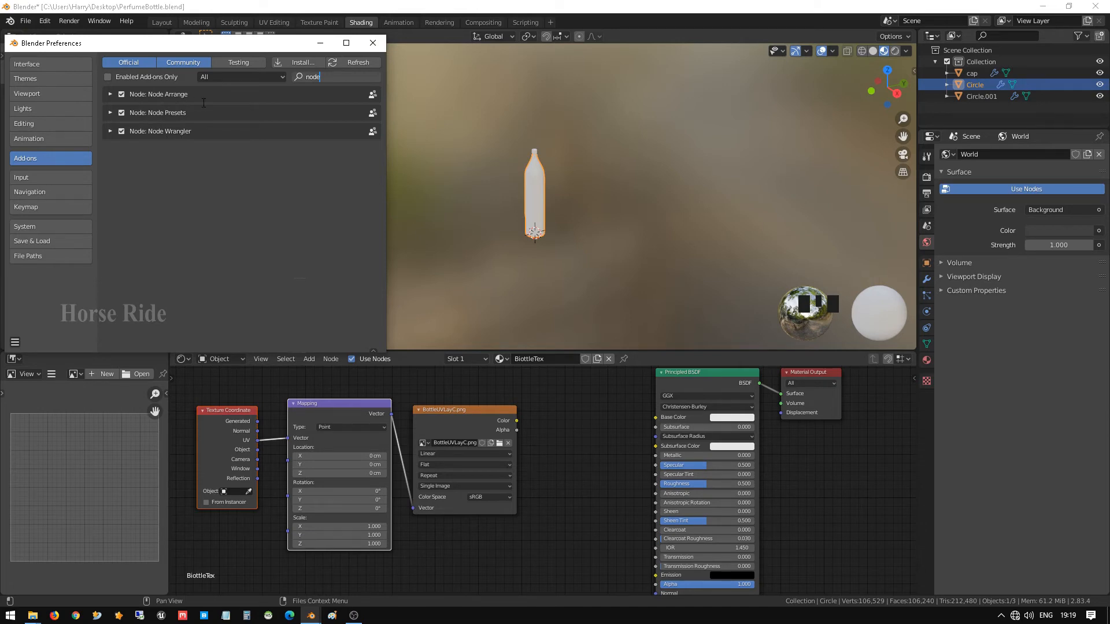
Close the preferences and connect the BottleUVLayC.png texture's Color output to the Principled BSDF's Base Color
click(373, 43)
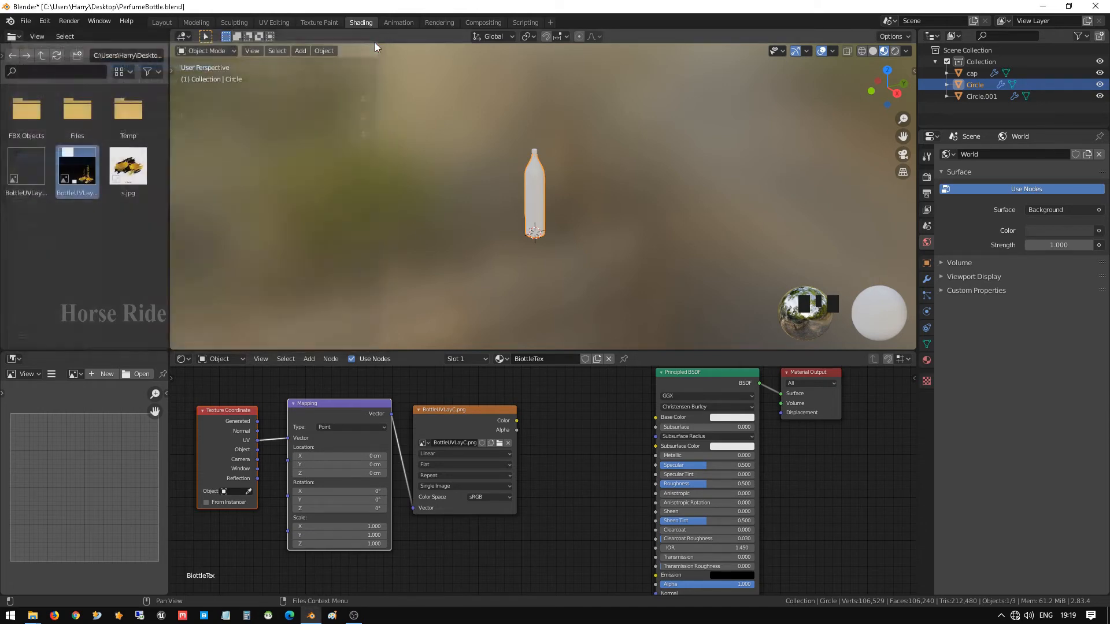
click(445, 422)
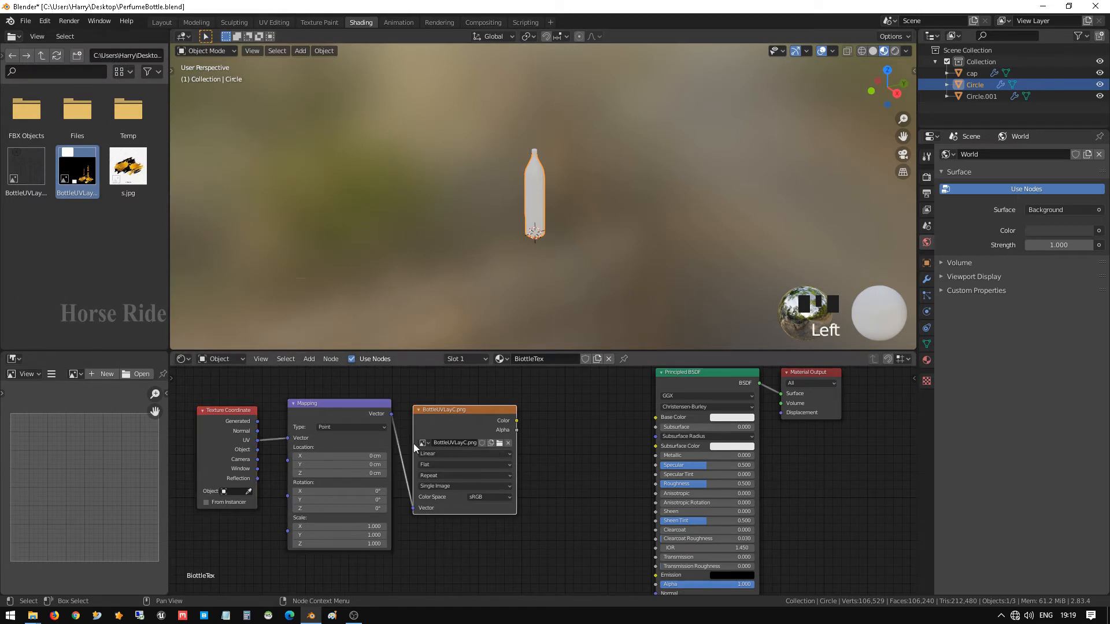
click(426, 416)
middle_drag(571, 448, 542, 449)
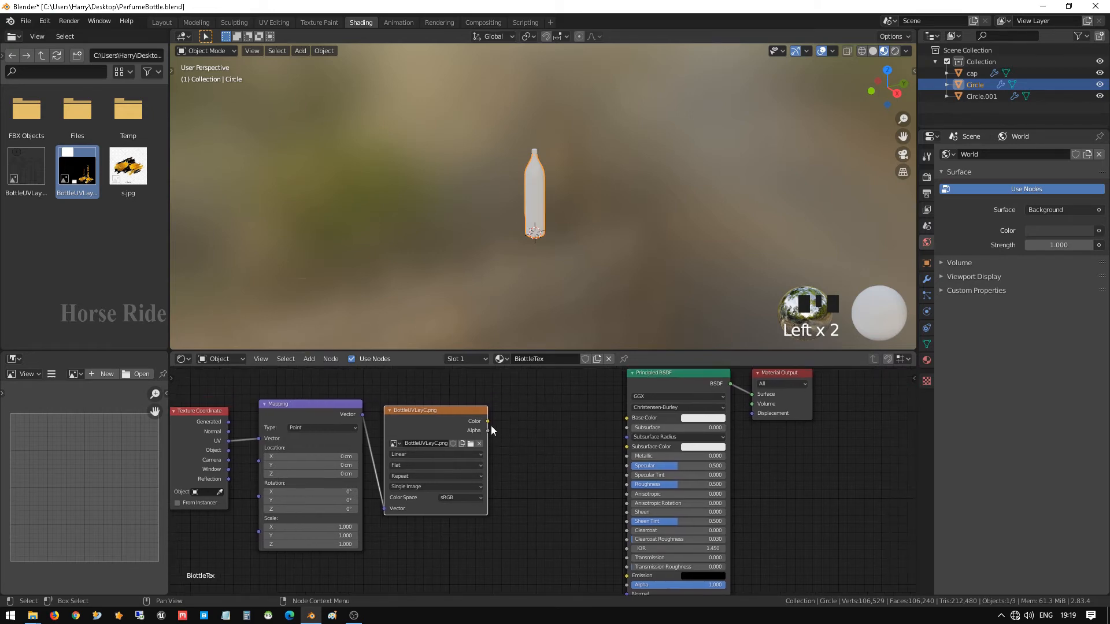
drag(488, 422, 627, 418)
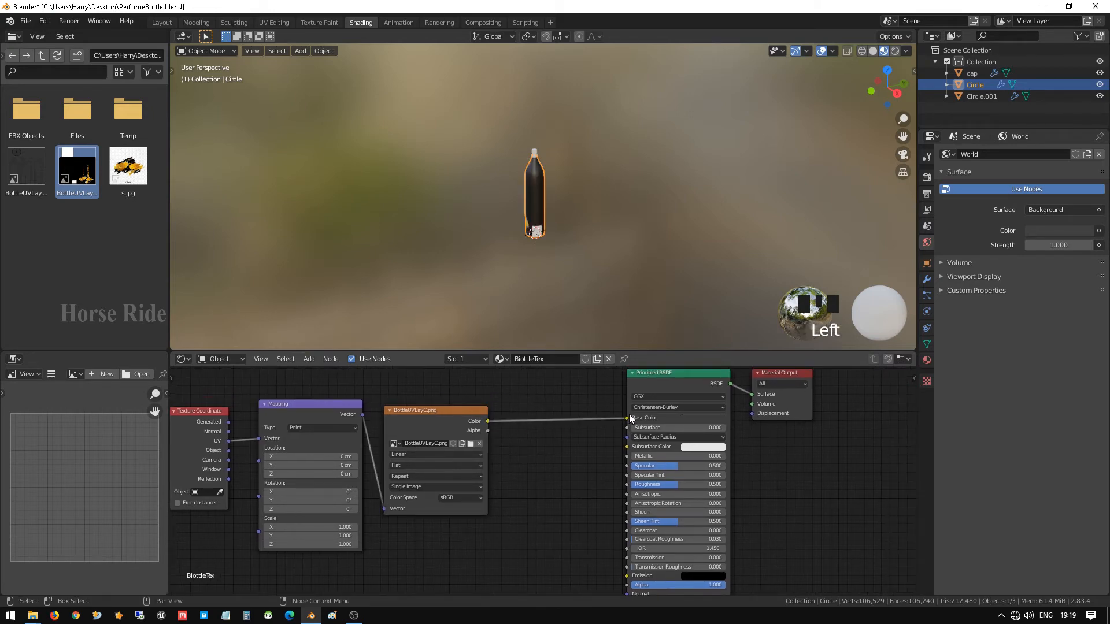
scroll(523, 158, up, 6)
middle_drag(495, 212, 683, 214)
scroll(565, 205, up, 2)
middle_drag(615, 217, 643, 191)
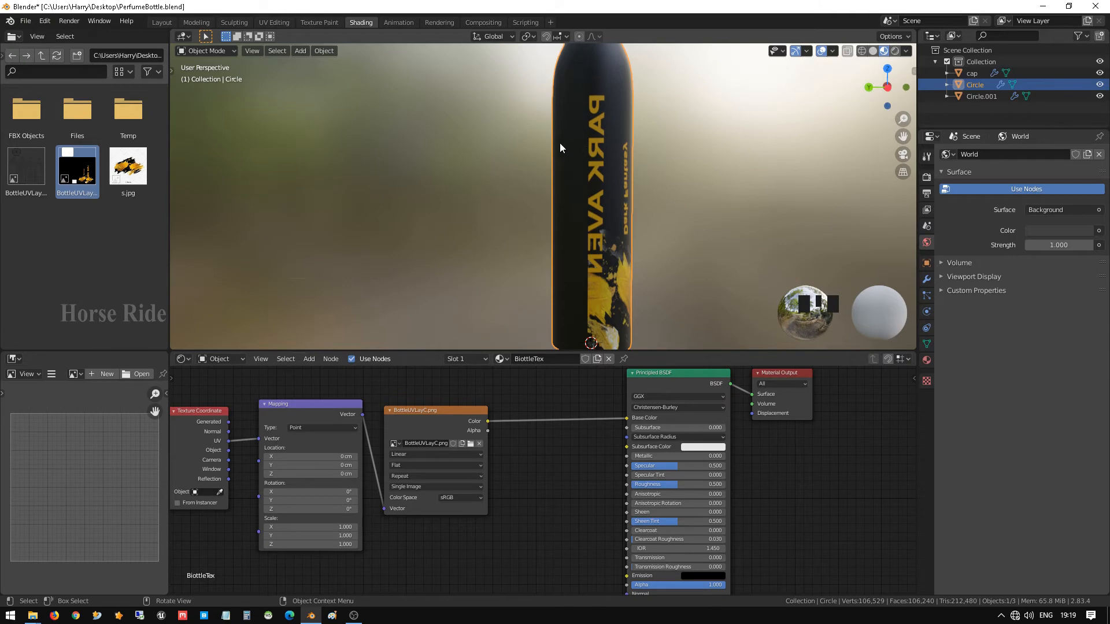
In the Layout workspace, scale all the body's UVs about 1.22 times along X and shift them about 0.098 right over the black label area
click(171, 23)
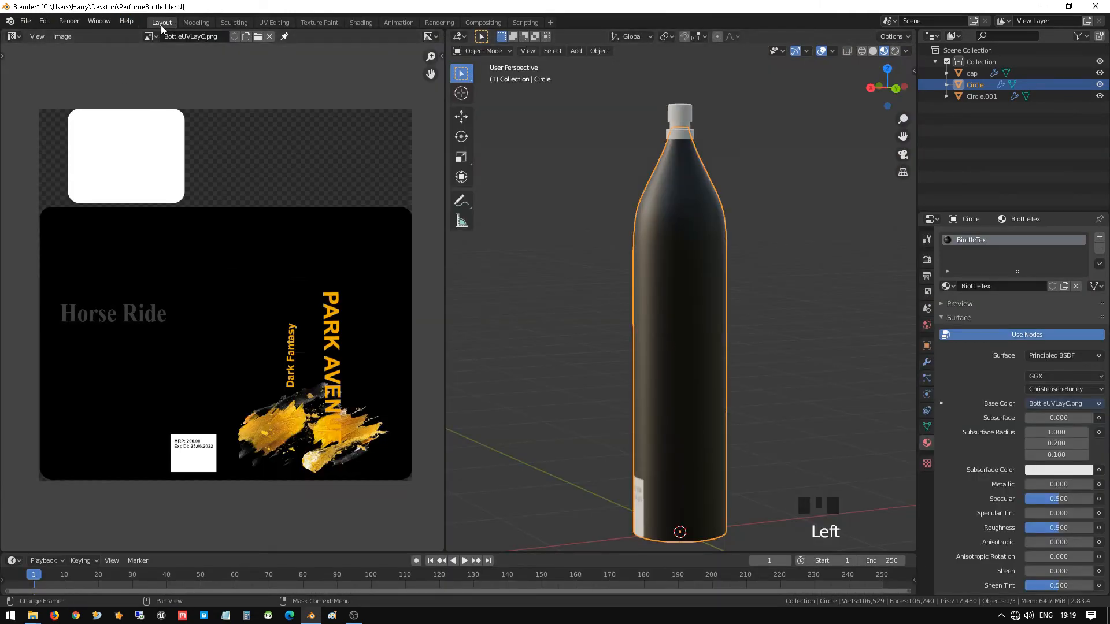
click(706, 300)
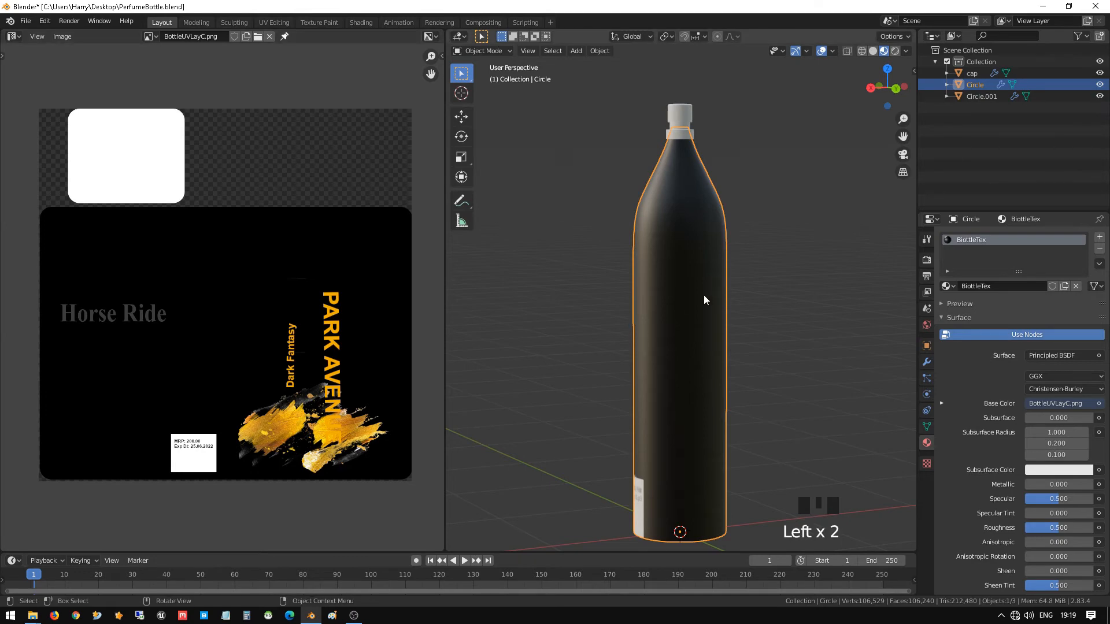
key(Tab)
key(a)
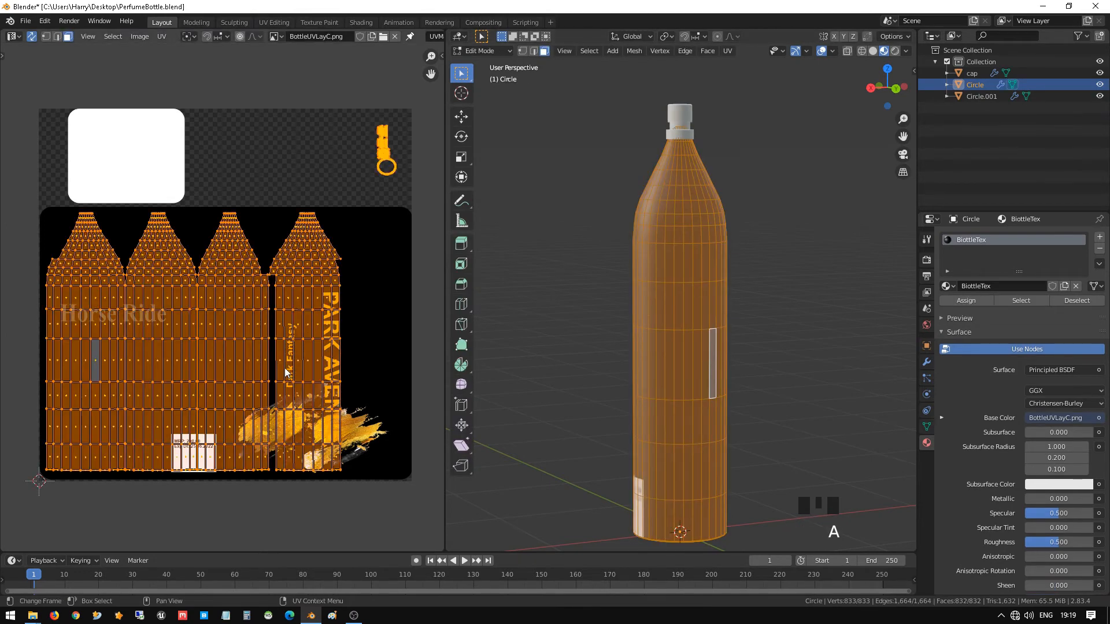
key(g)
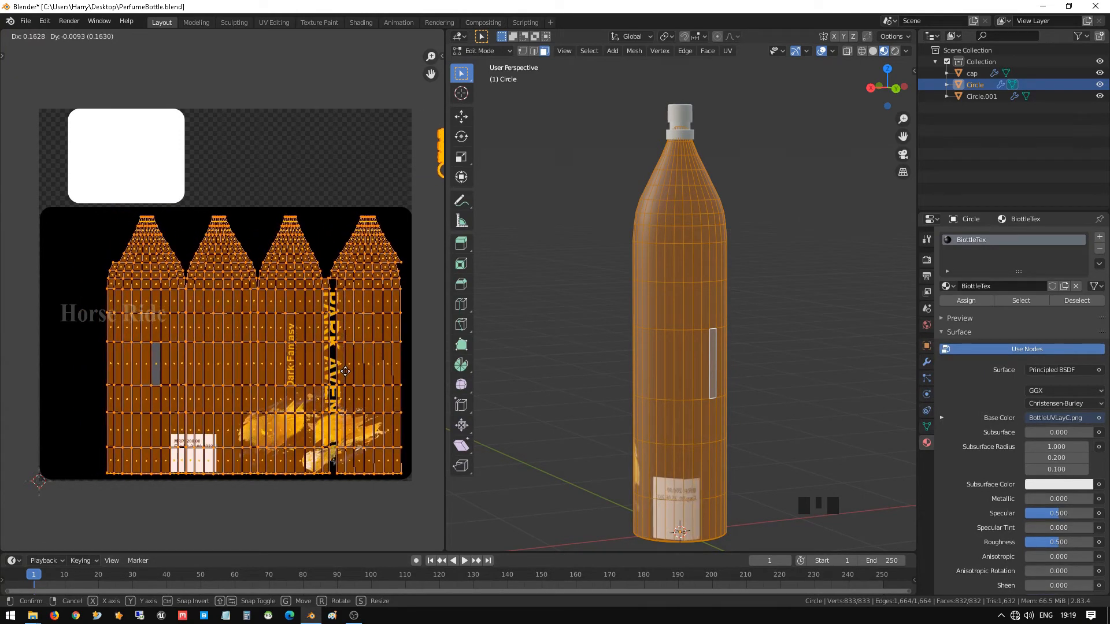
right_click(310, 368)
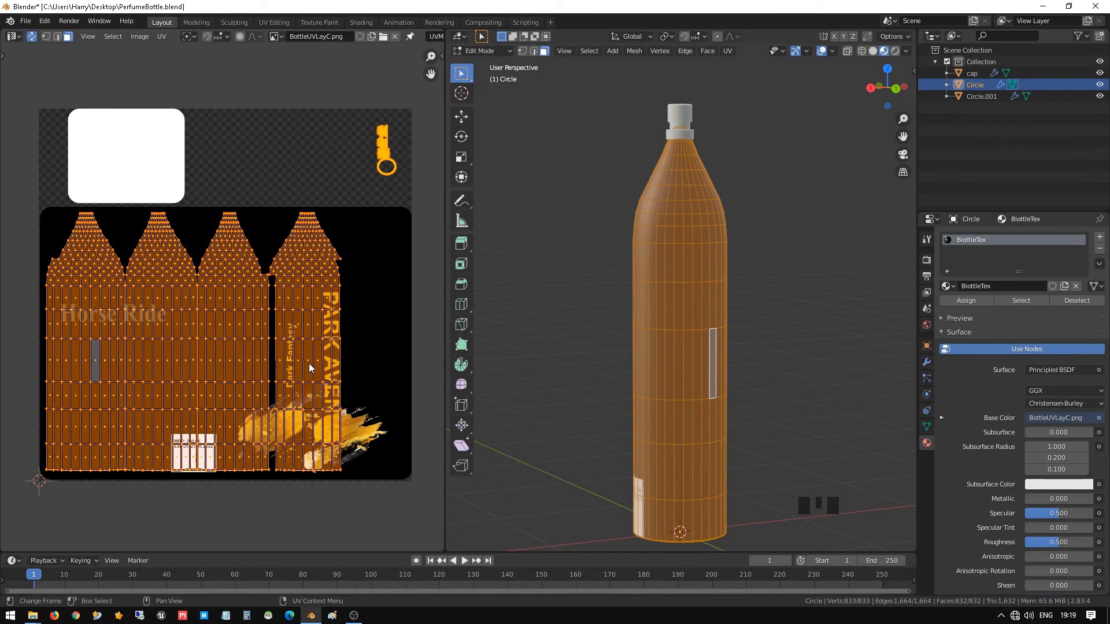
key(s)
key(x)
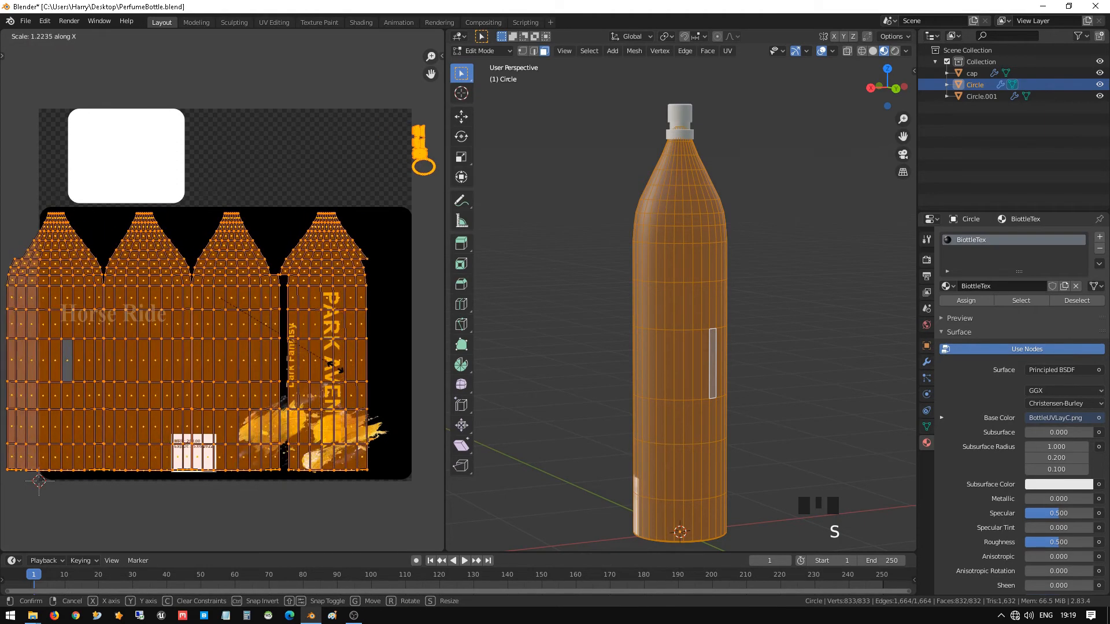
click(338, 371)
key(g)
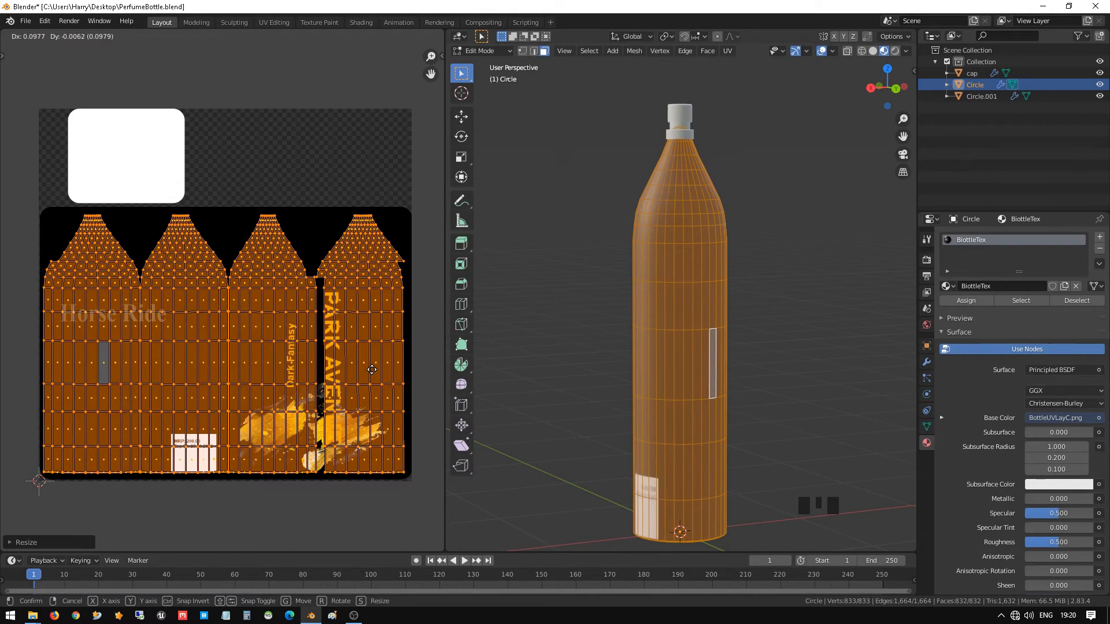
click(373, 372)
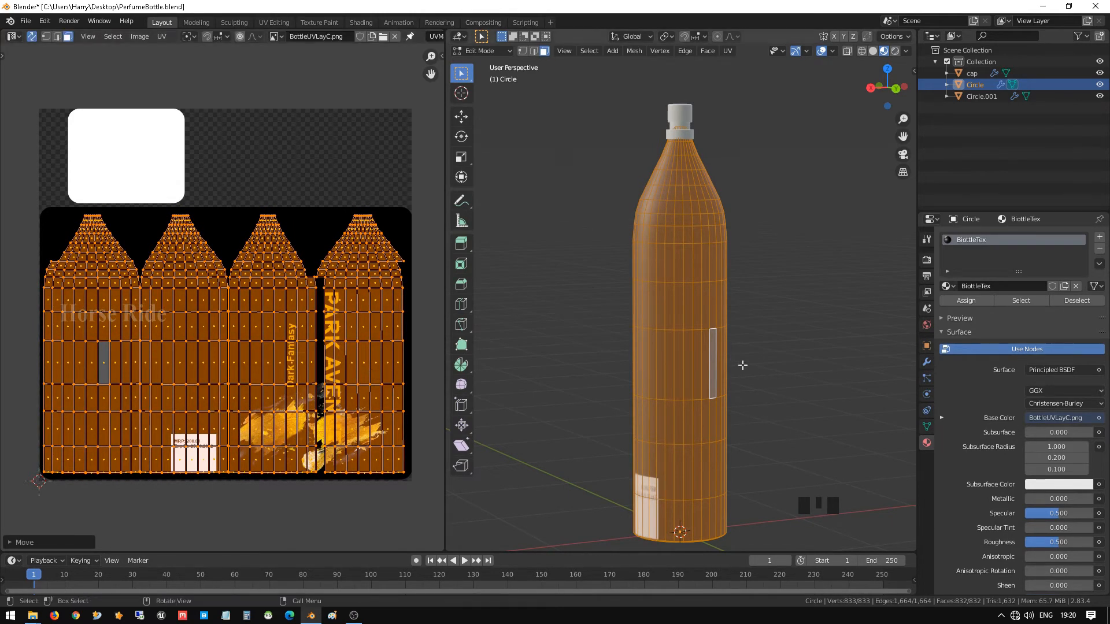
Deselect the body's faces and examine the label artwork from several sides of the bottle
middle_drag(668, 367, 595, 329)
click(796, 325)
middle_drag(796, 326, 568, 359)
scroll(746, 393, up, 3)
middle_drag(747, 408, 803, 416)
scroll(747, 432, down, 2)
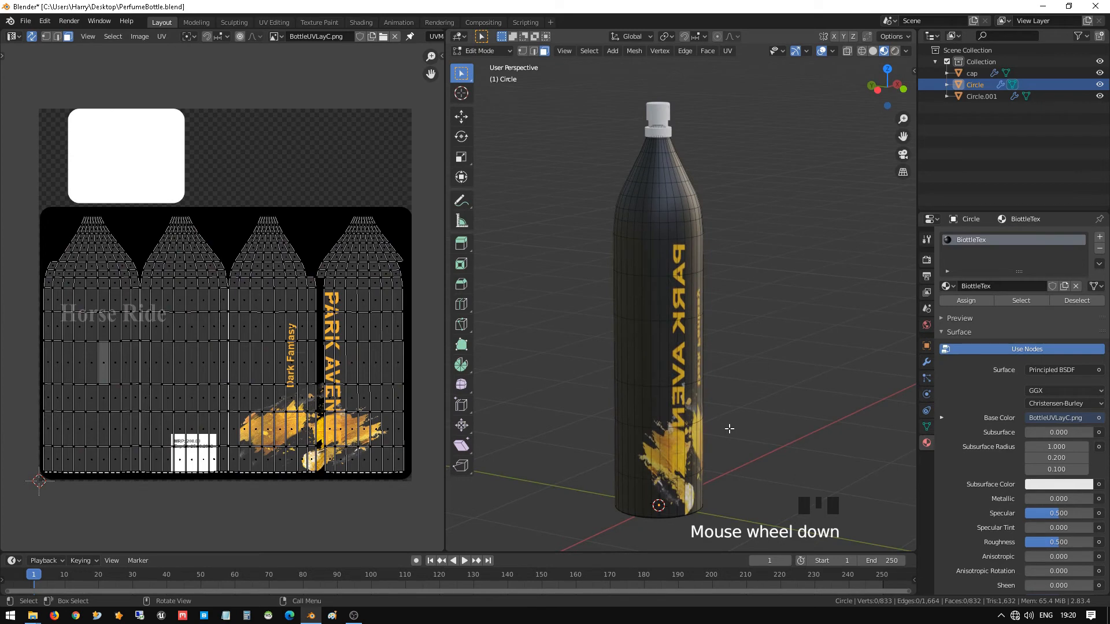
middle_drag(730, 429, 613, 399)
Select the rightmost linked UV island and move it about 0.022 left against the neighbouring island
click(375, 405)
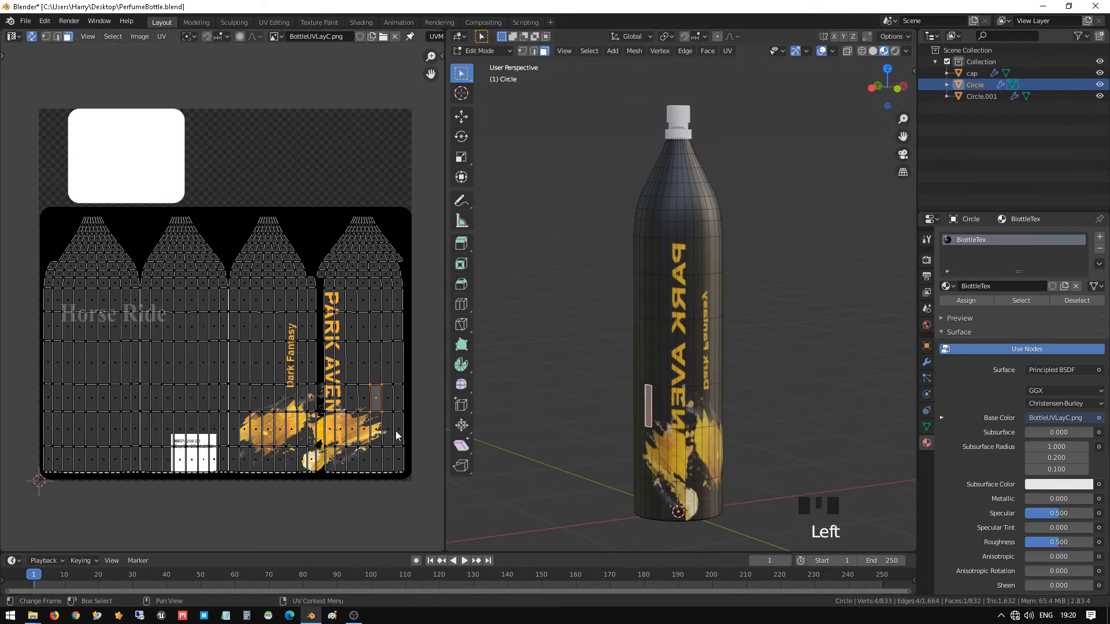
key(ctrl+l)
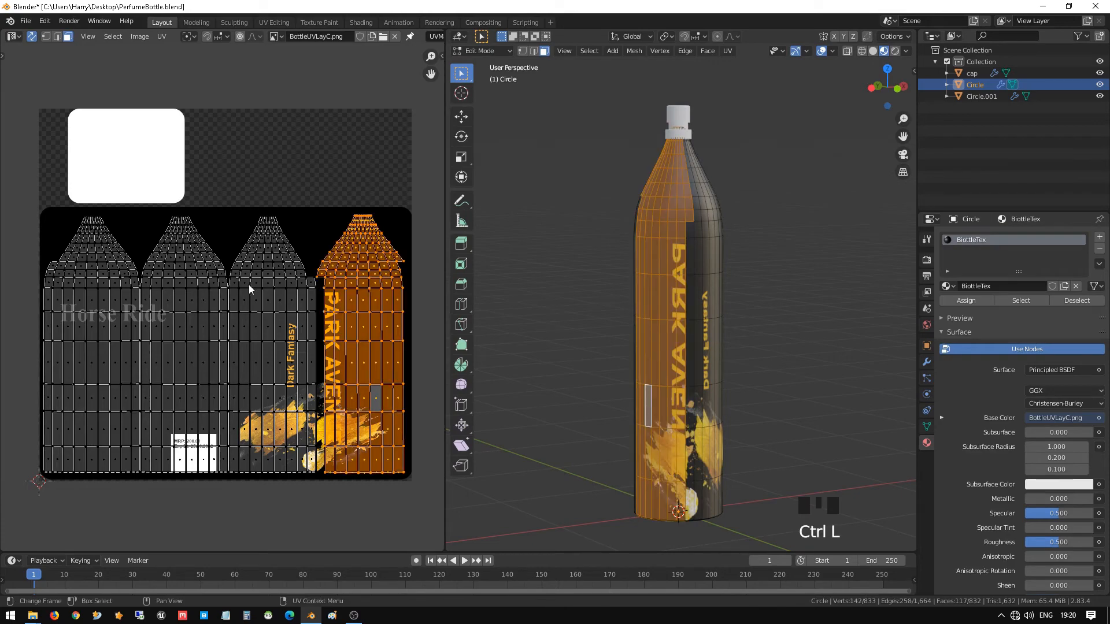
scroll(305, 421, up, 4)
scroll(322, 372, up, 2)
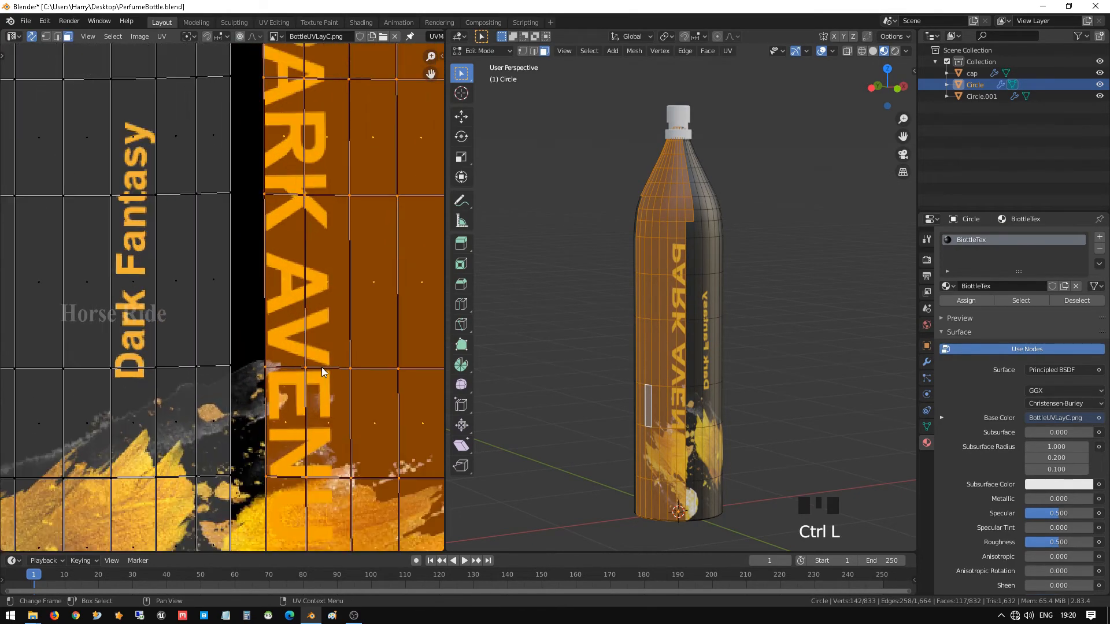
middle_drag(322, 368, 331, 489)
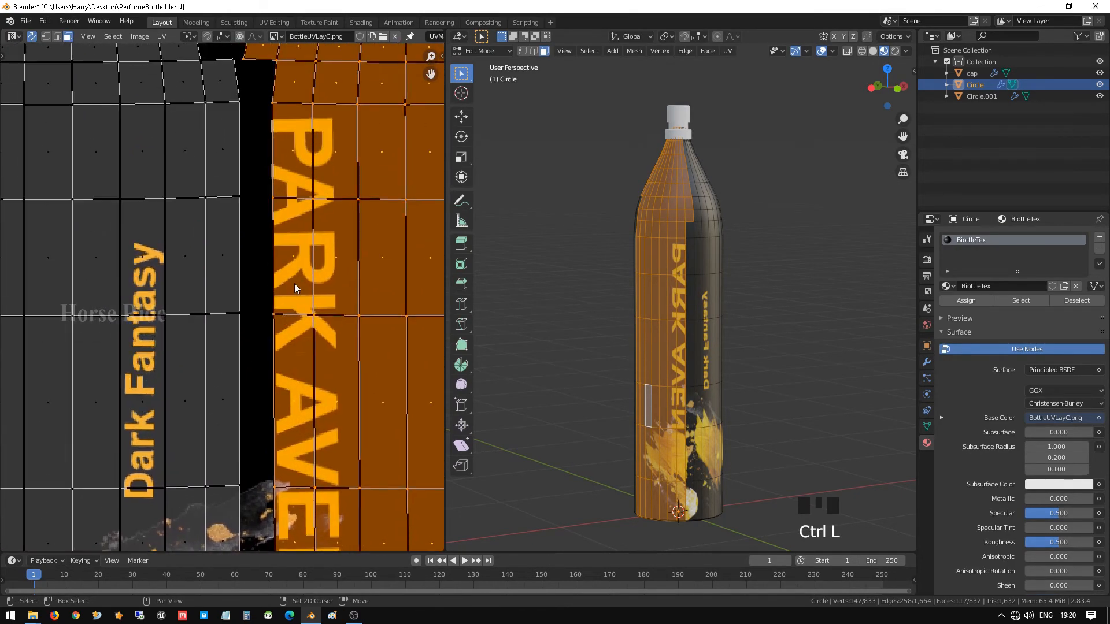
middle_drag(294, 283, 281, 107)
scroll(299, 312, down, 2)
middle_drag(299, 348, 307, 191)
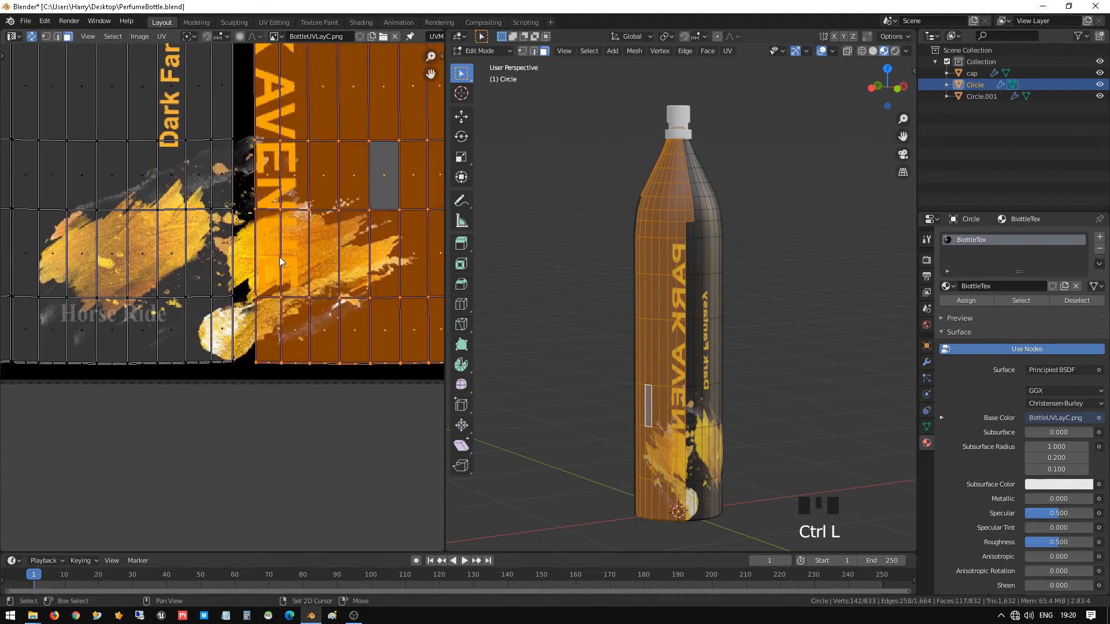
middle_drag(280, 257, 280, 273)
scroll(279, 272, up, 2)
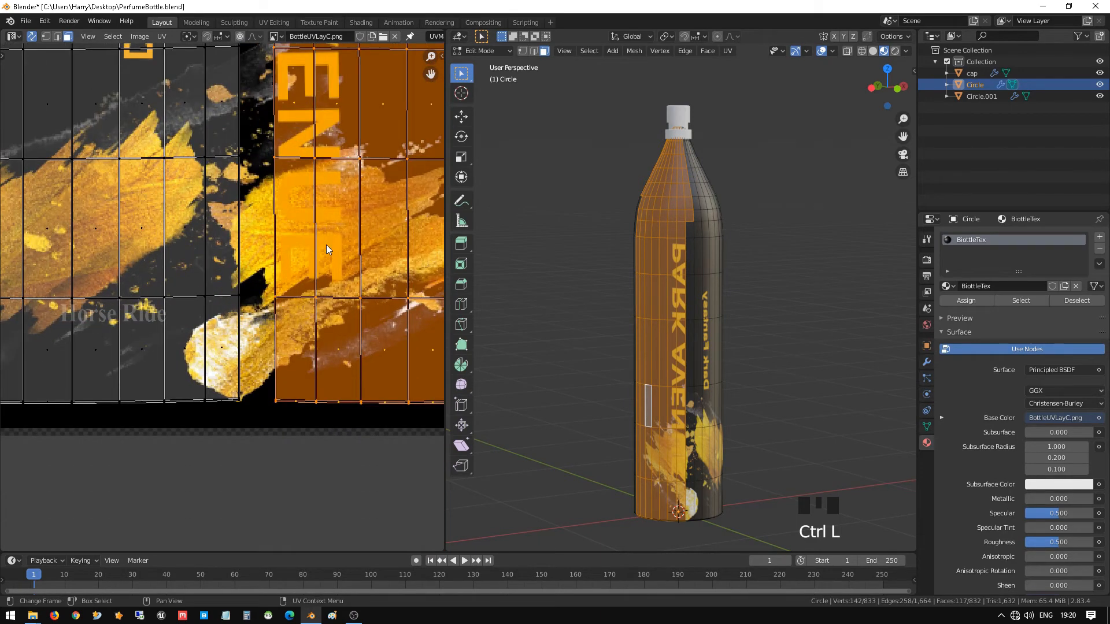
key(g)
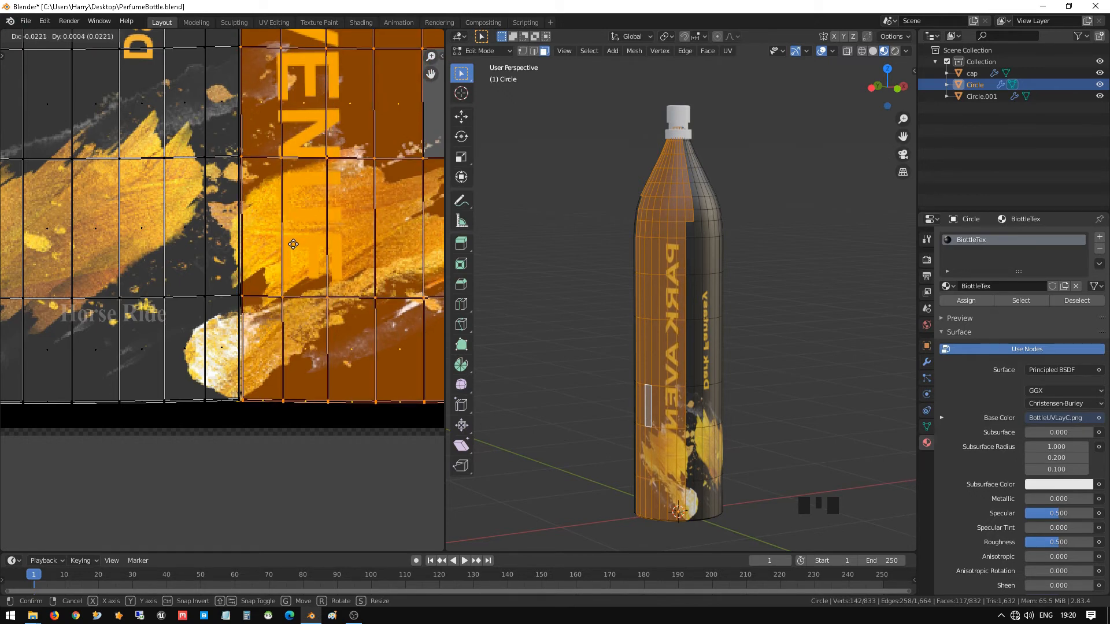
click(293, 244)
Nudge the rightmost UV island about 0.0015 right and 0.0015 up to clear its overlap with the neighbouring shoulder faces
scroll(294, 244, down, 6)
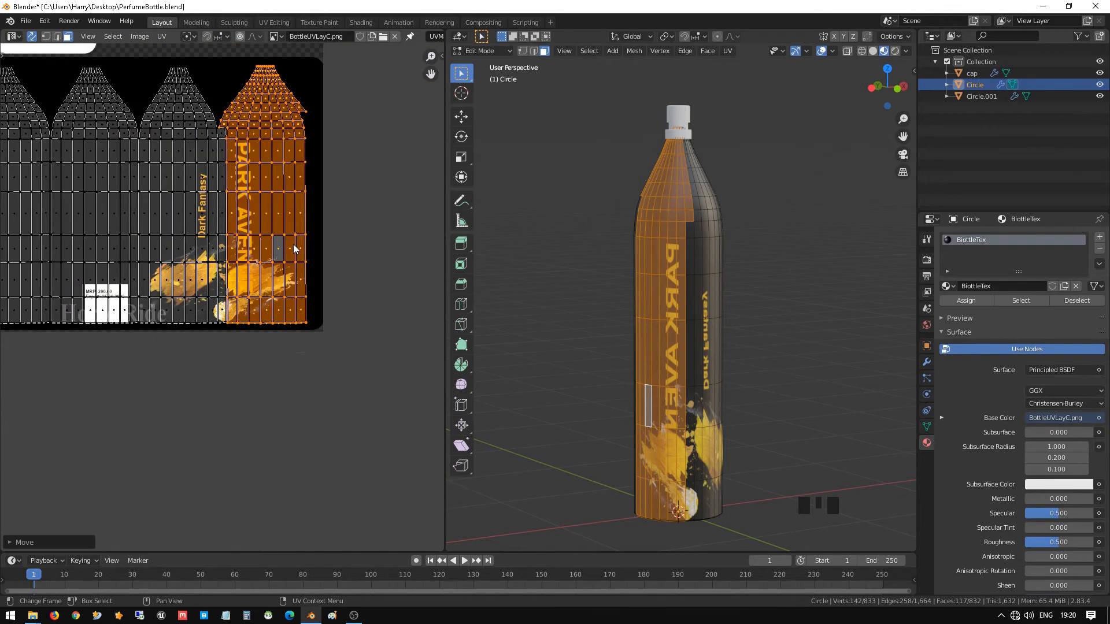
scroll(293, 249, up, 5)
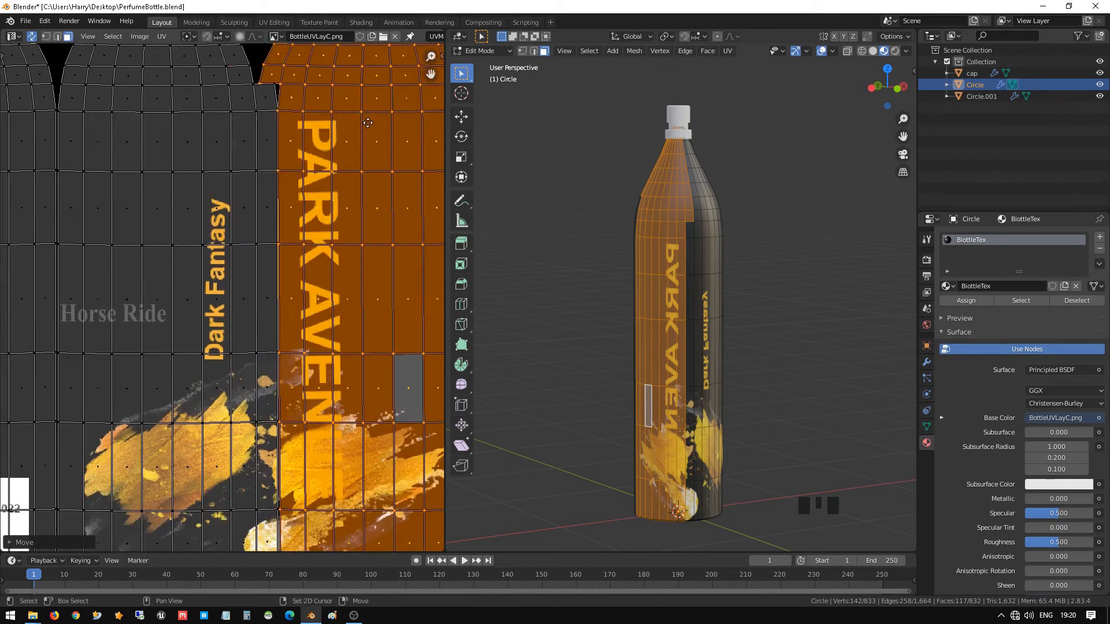
middle_drag(368, 123, 353, 255)
scroll(317, 243, up, 3)
middle_drag(350, 131, 329, 248)
scroll(309, 246, up, 1)
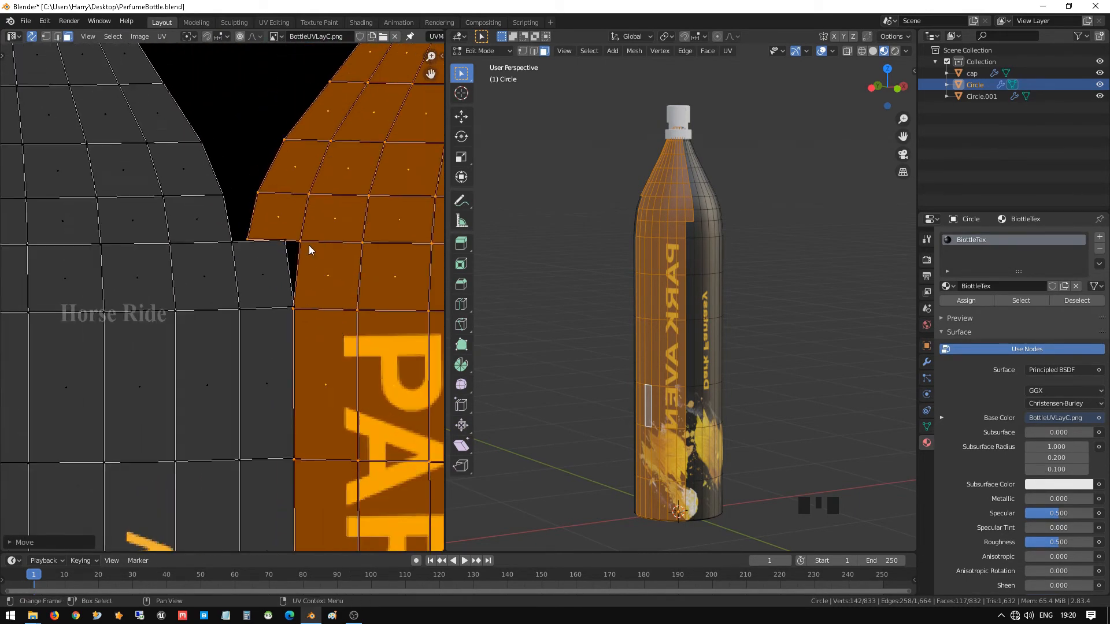
scroll(309, 248, up, 2)
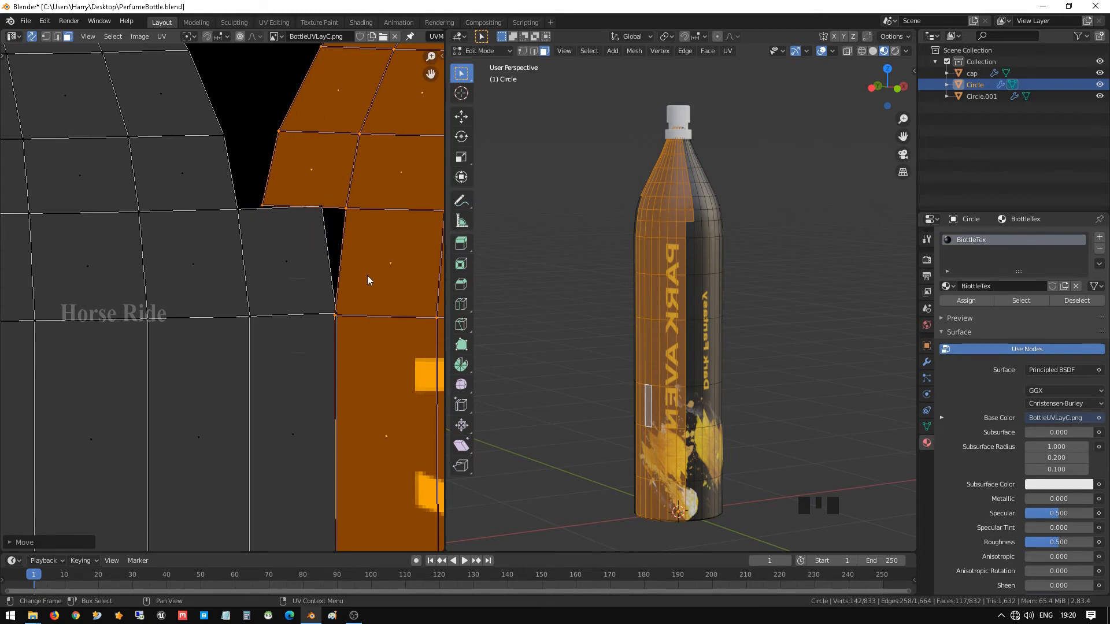
key(g)
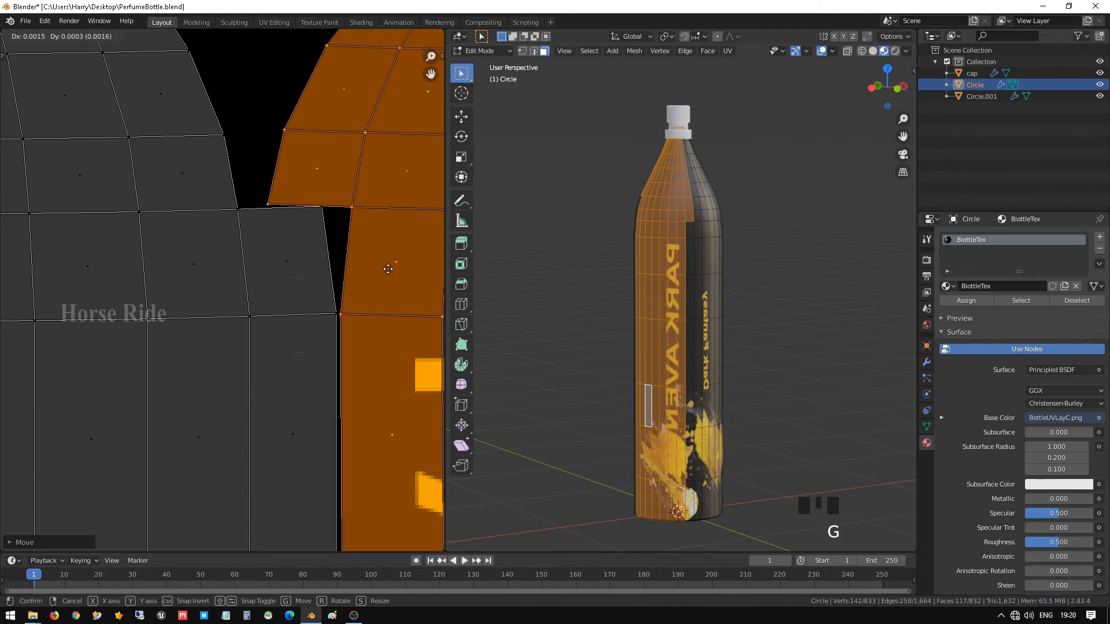
click(388, 269)
key(g)
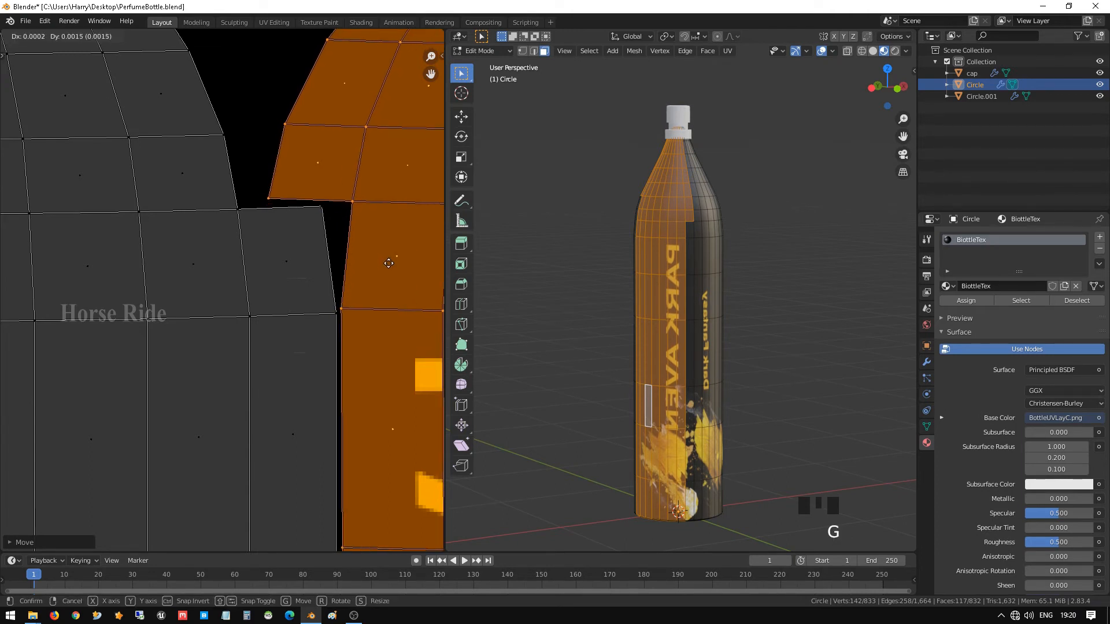
click(388, 263)
Examine the leftmost UV islands and their fit within the black label area
scroll(251, 278, down, 4)
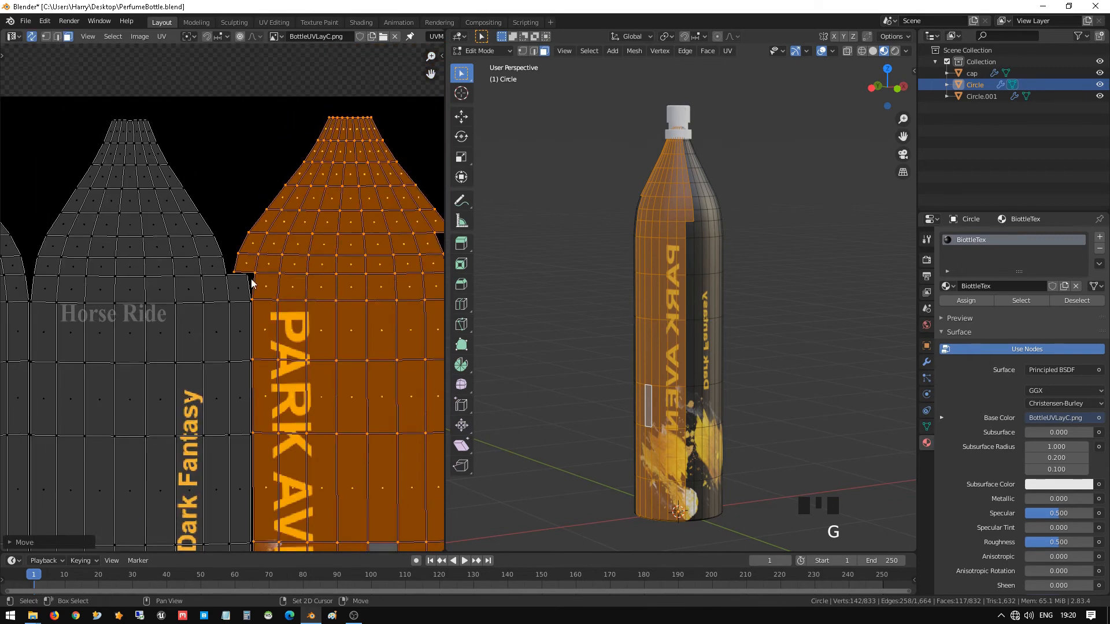
middle_drag(129, 281, 678, 233)
scroll(284, 265, up, 5)
scroll(358, 233, down, 5)
scroll(40, 248, up, 5)
scroll(328, 248, down, 3)
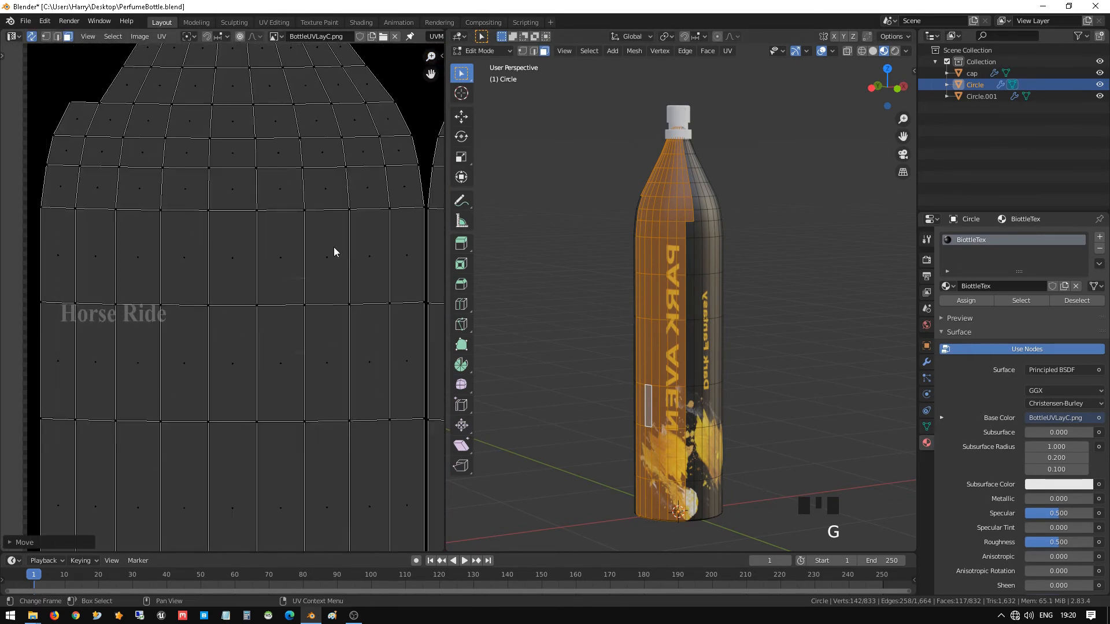
scroll(373, 249, down, 6)
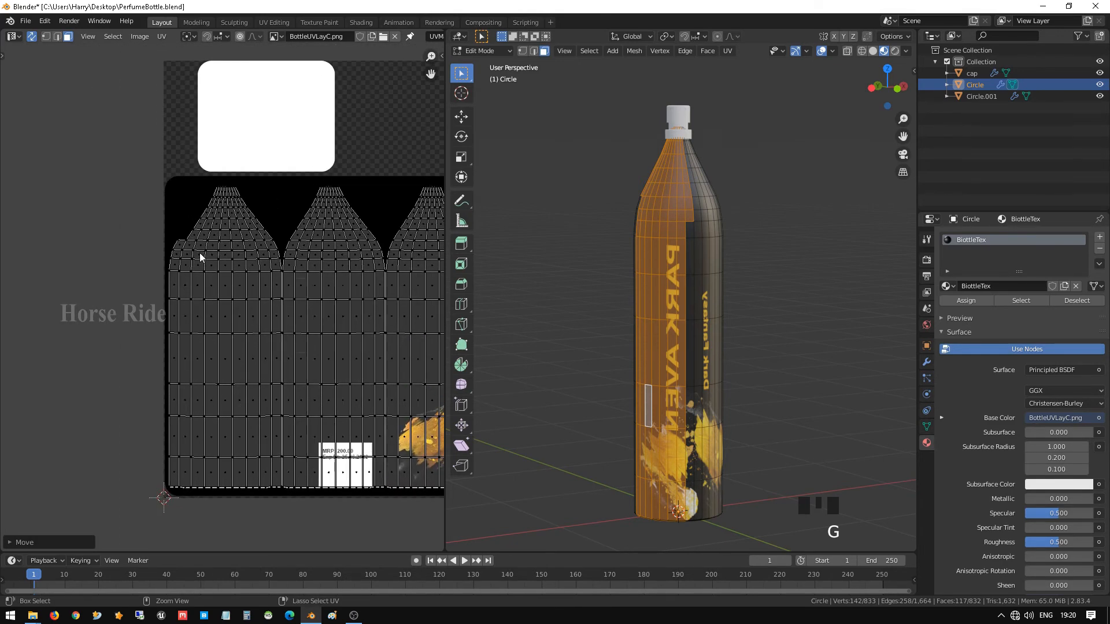
scroll(300, 276, down, 2)
ctrl+scroll(300, 277, down, 3)
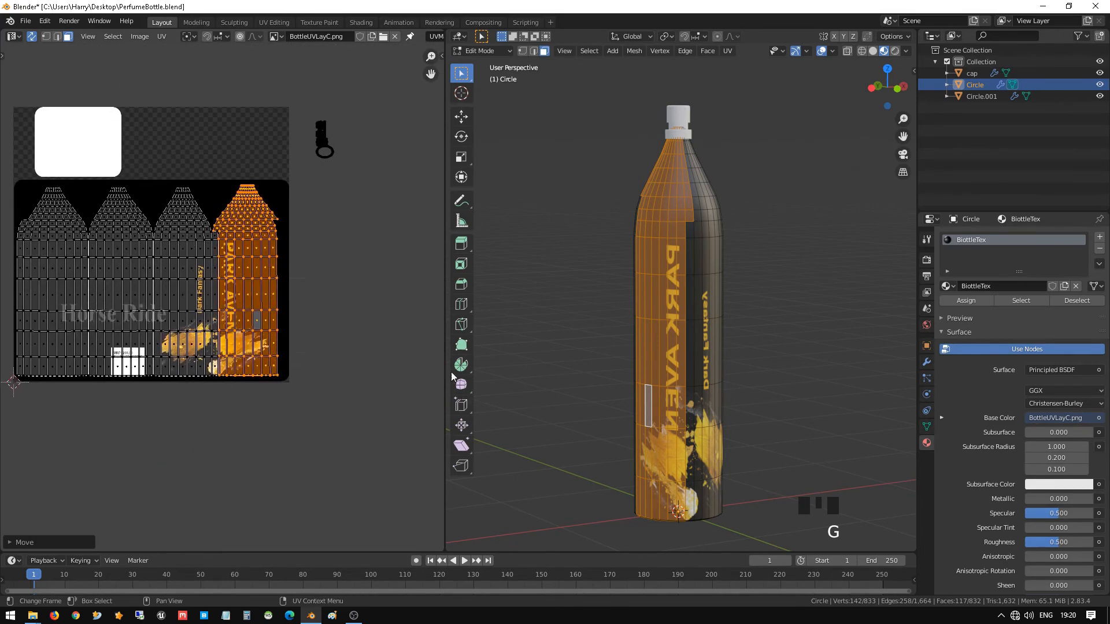
Deselect the body's faces and try to mirror the UV layout along X
click(613, 405)
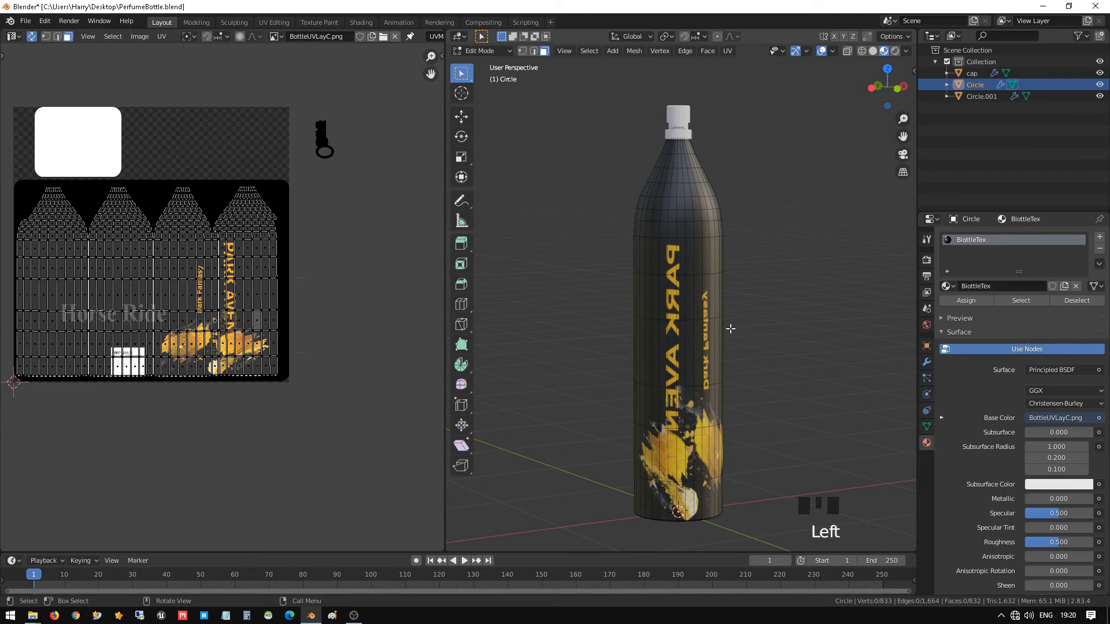
scroll(191, 243, up, 1)
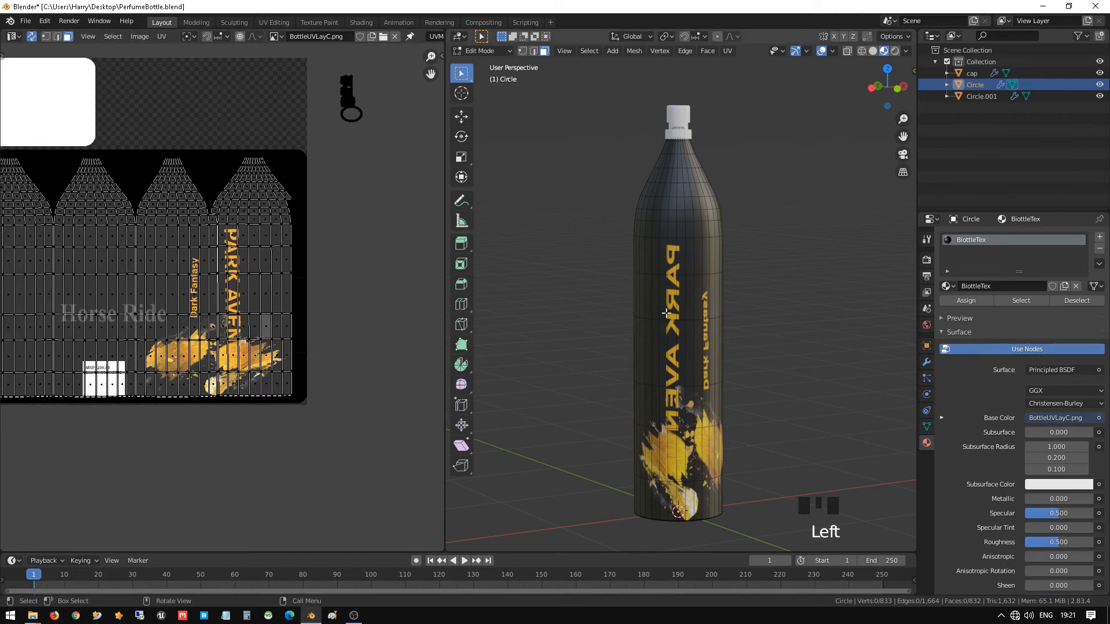
scroll(225, 310, up, 1)
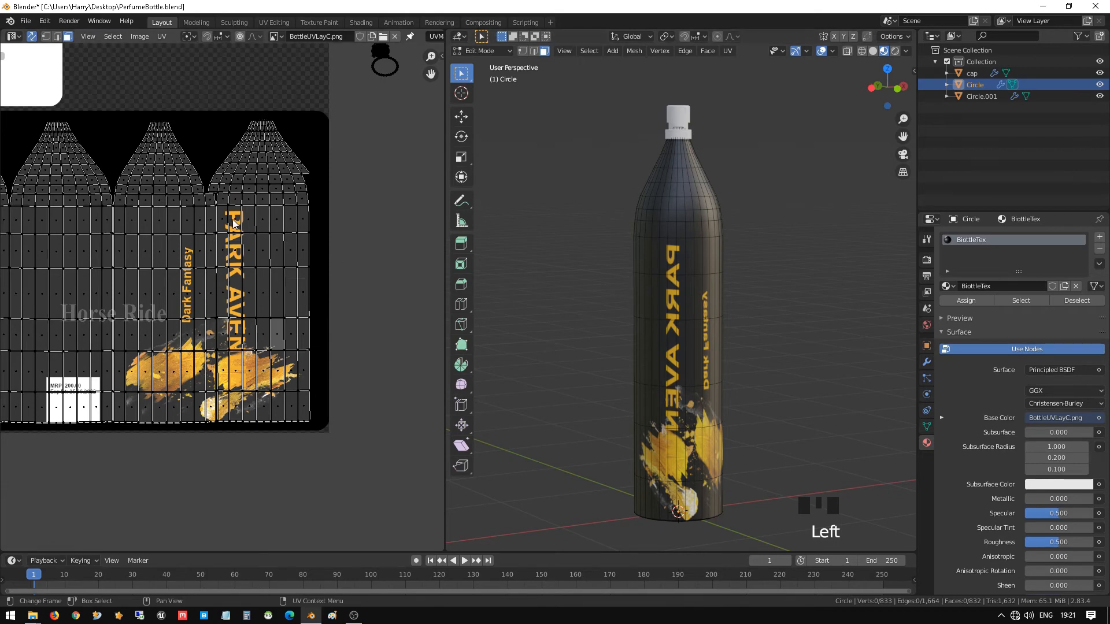
right_click(209, 149)
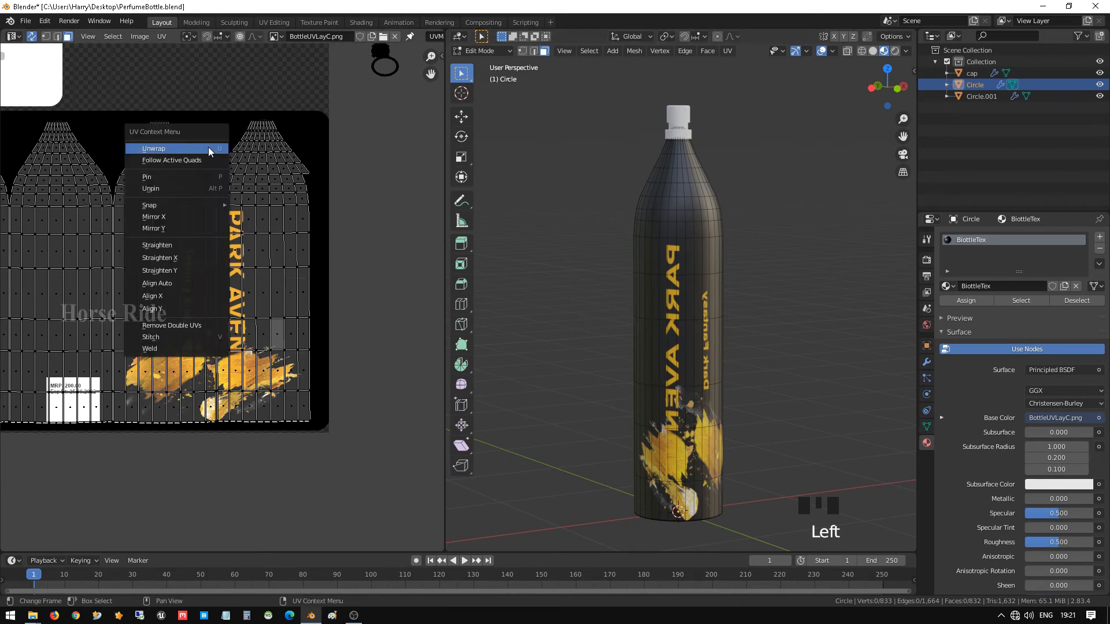
right_click(223, 103)
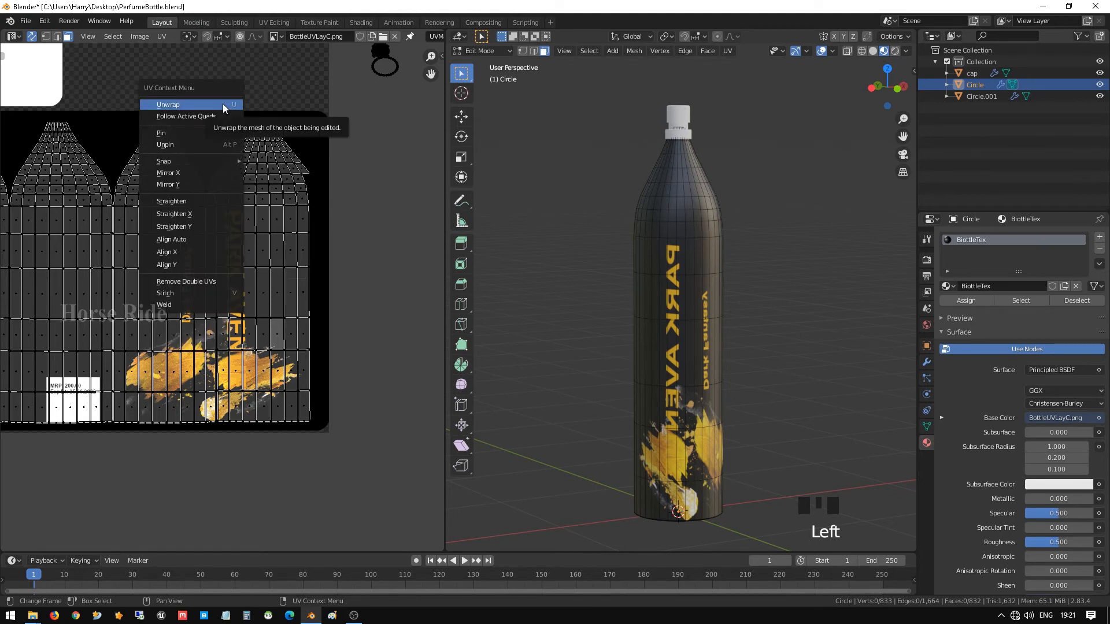
click(209, 176)
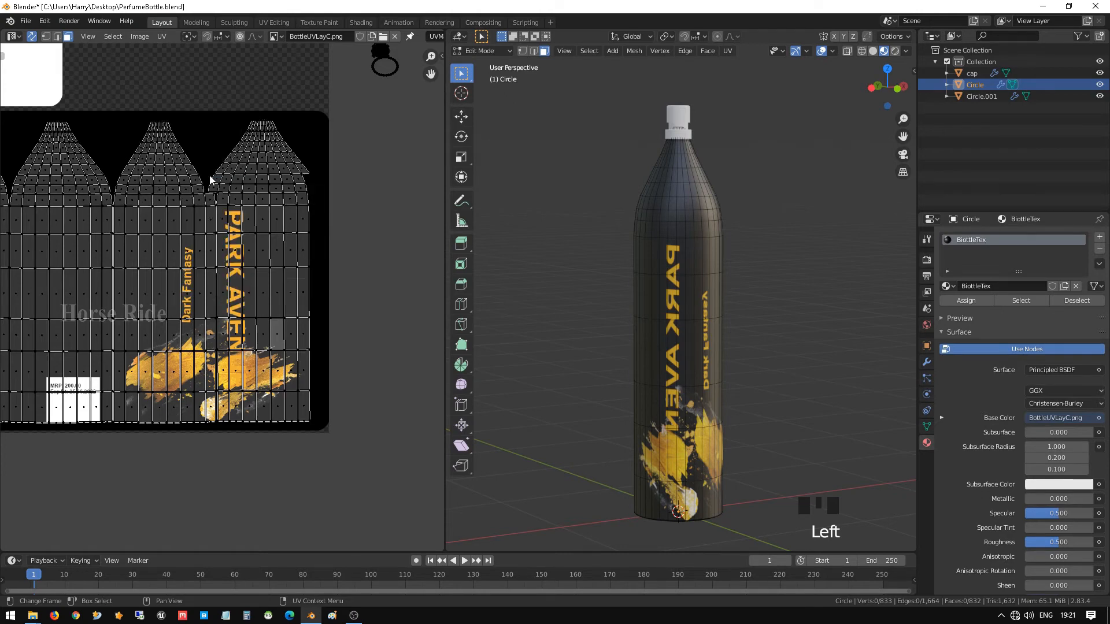
Examine the label lettering on the bottle and try to mirror the UV layout along Y
scroll(636, 289, down, 2)
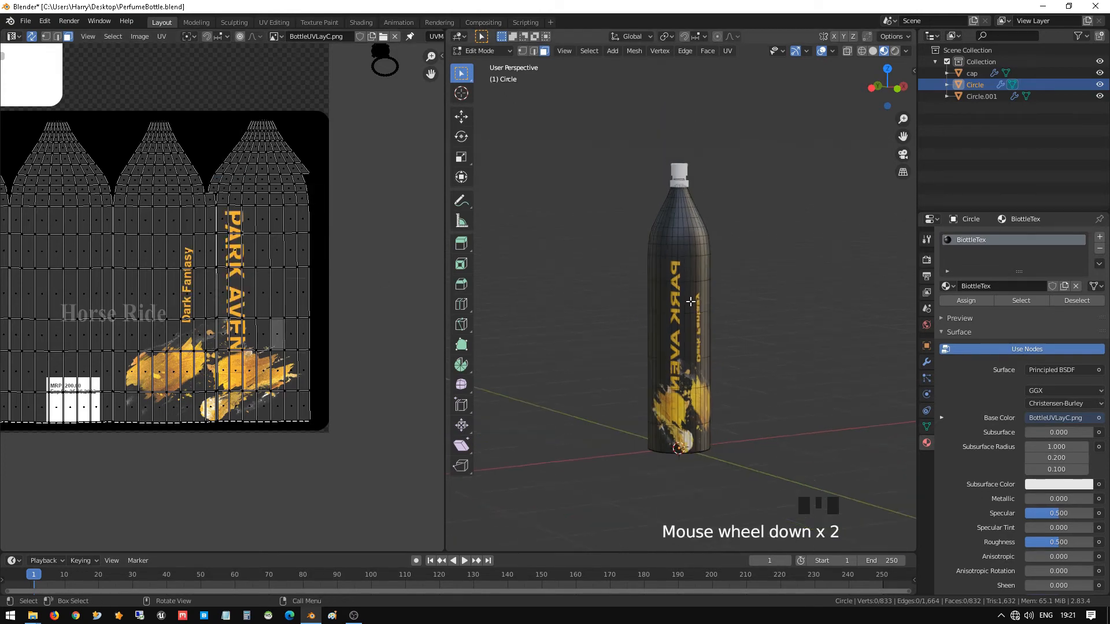
middle_drag(636, 289, 699, 324)
scroll(699, 326, up, 4)
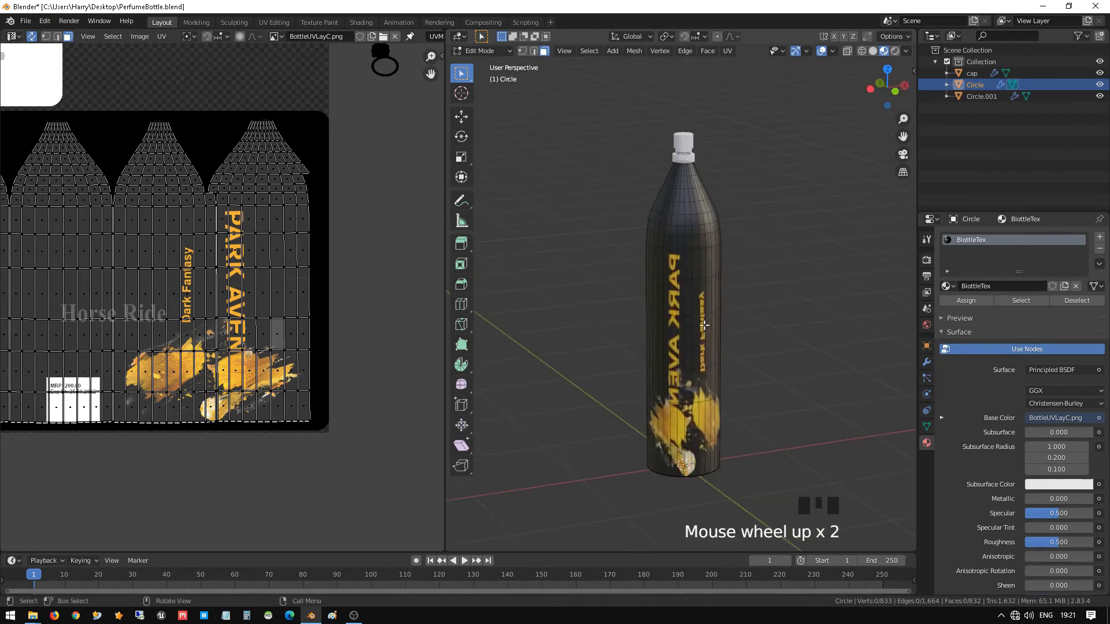
right_click(217, 116)
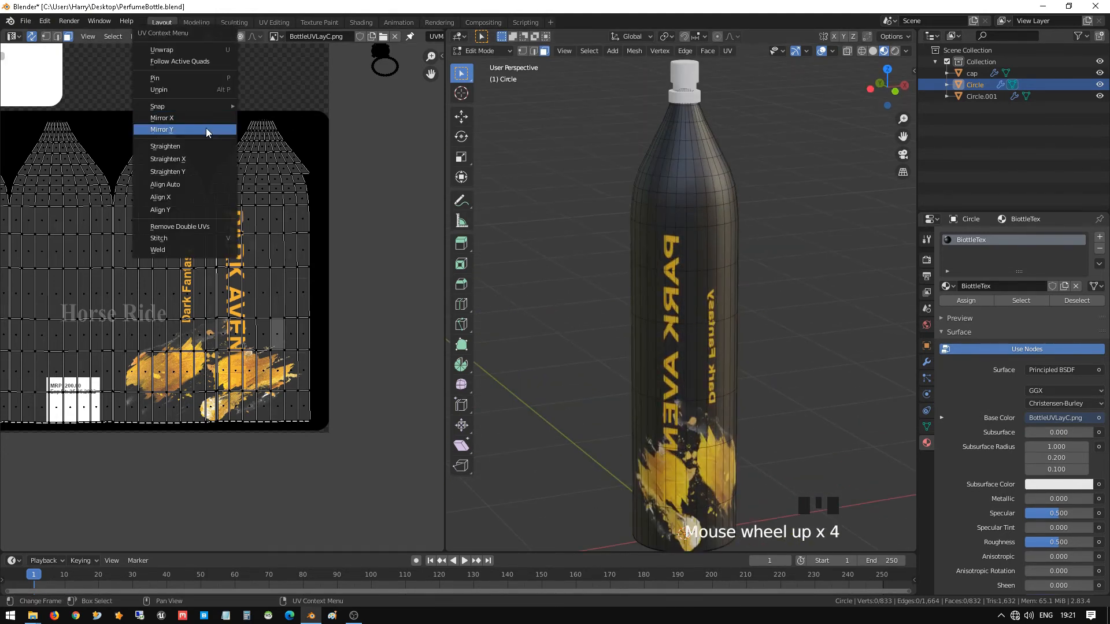
click(206, 130)
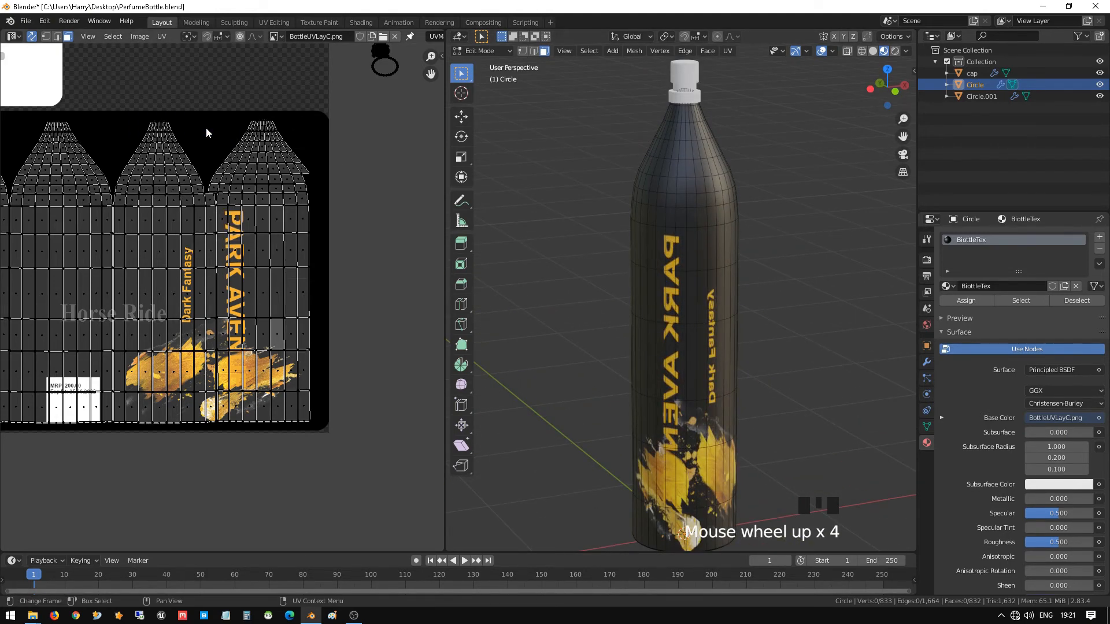
Select all of the bottle's UVs and mirror them along X
key(a)
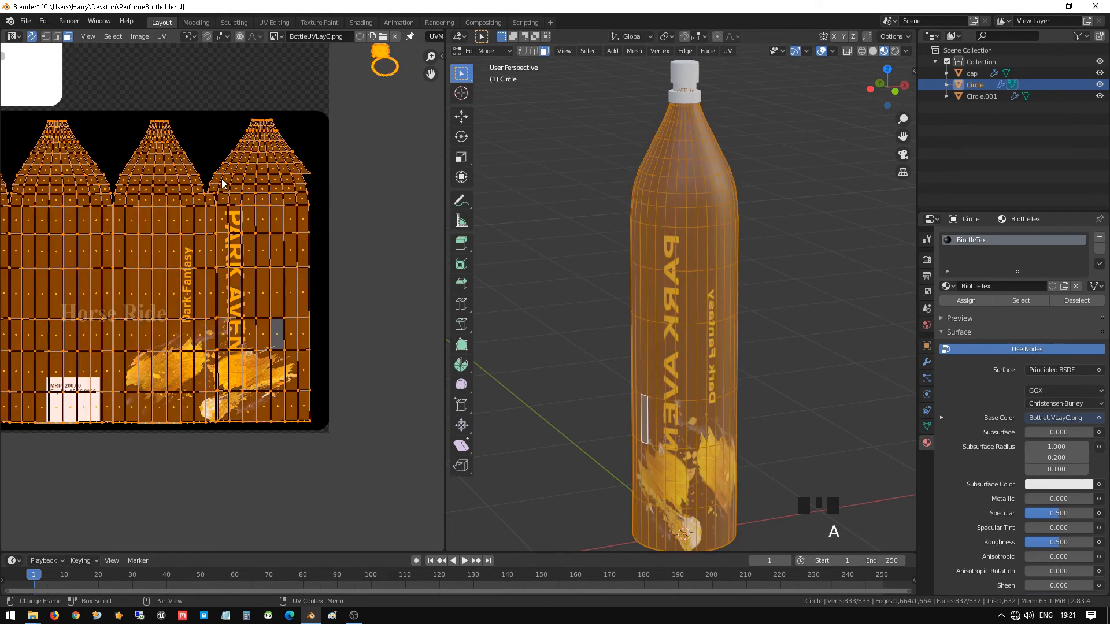
right_click(205, 138)
right_click(193, 126)
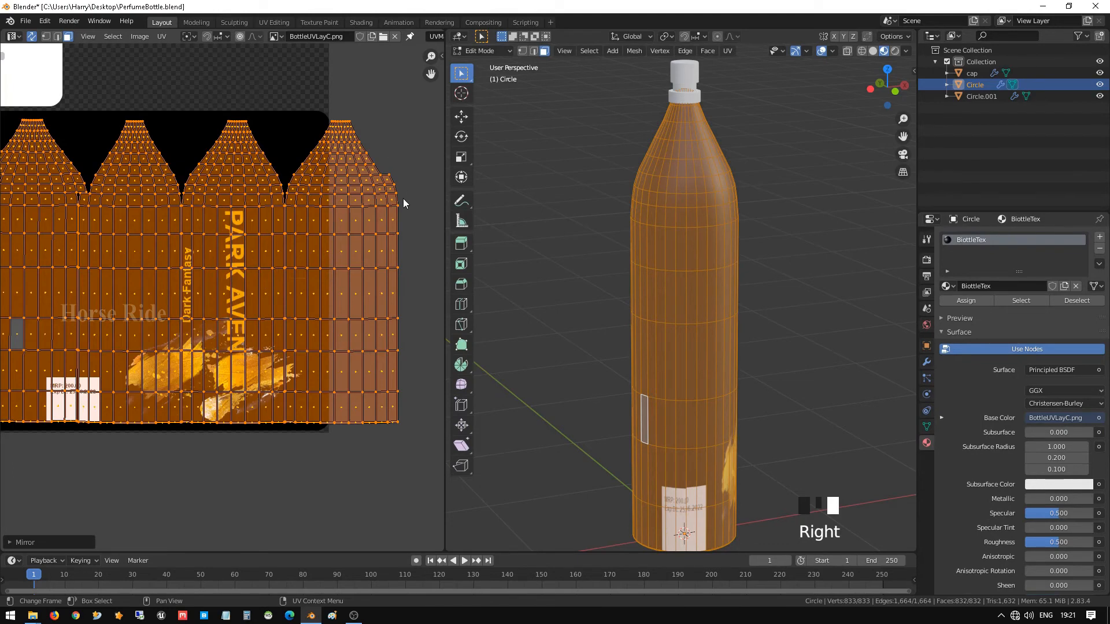
Select the linked UV islands of the bottle body and move them about 0.19 left onto the black label area
scroll(403, 201, down, 1)
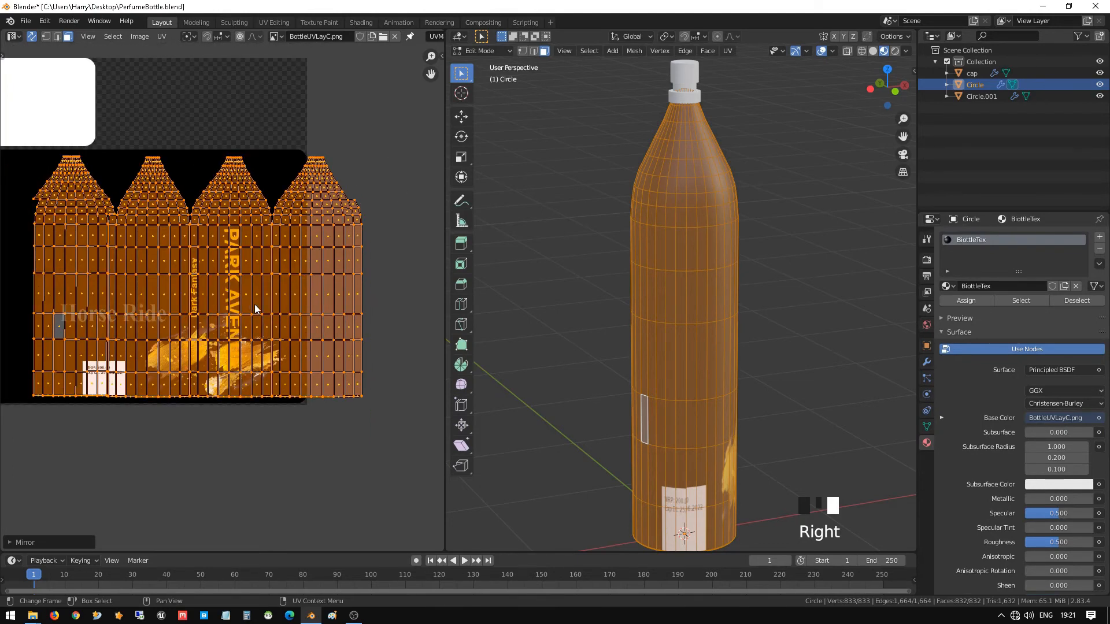
scroll(301, 326, down, 1)
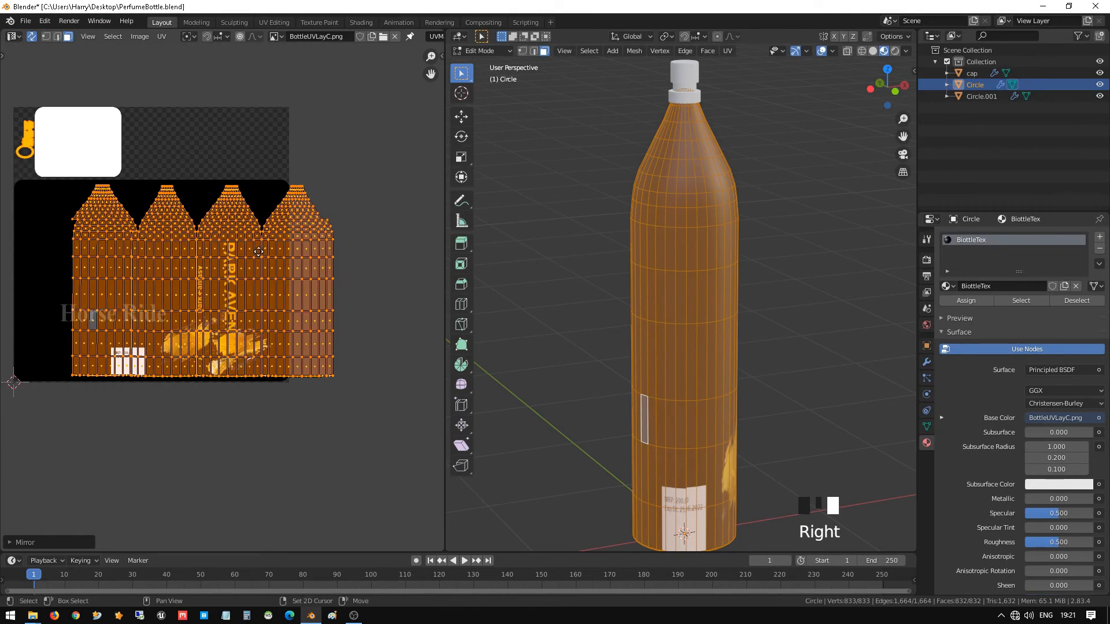
middle_drag(259, 256, 312, 243)
click(311, 245)
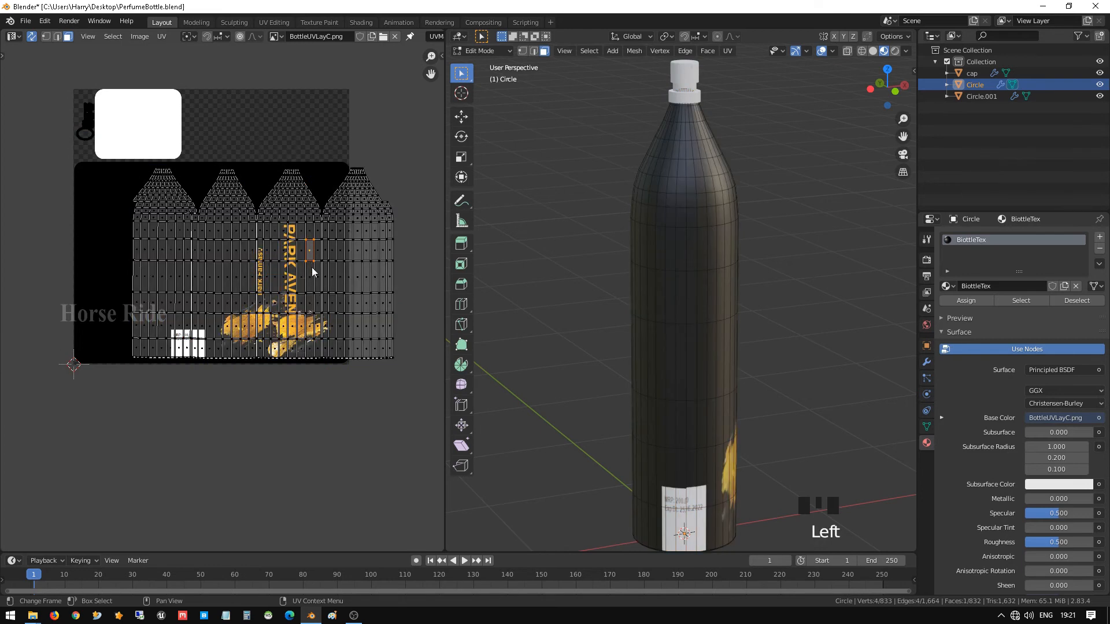
drag(154, 248, 373, 302)
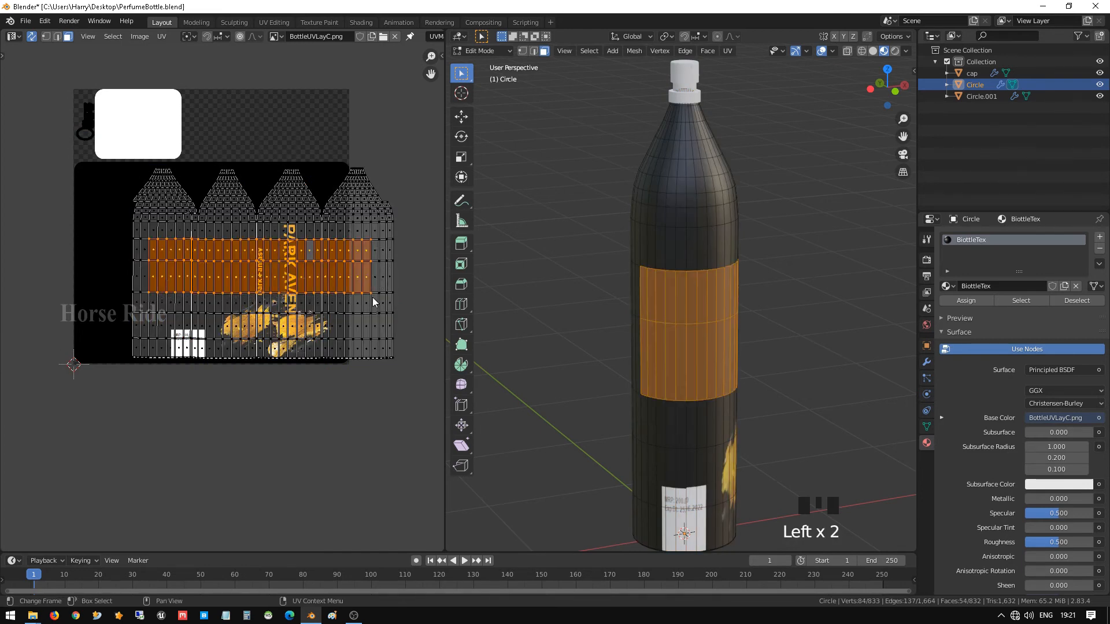
key(ctrl+l)
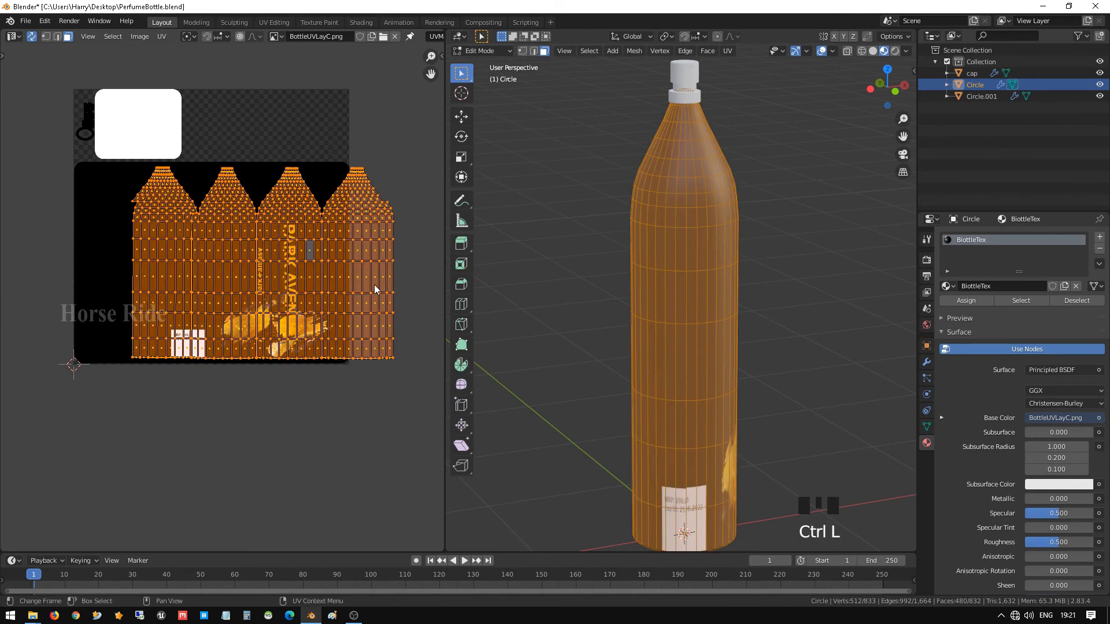
key(g)
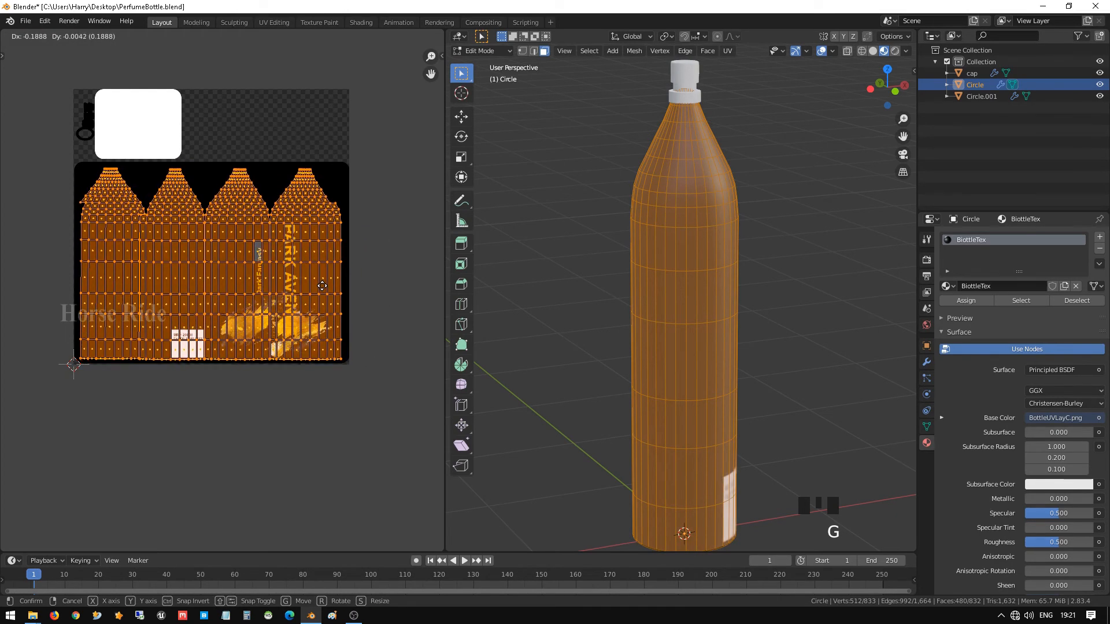
click(323, 289)
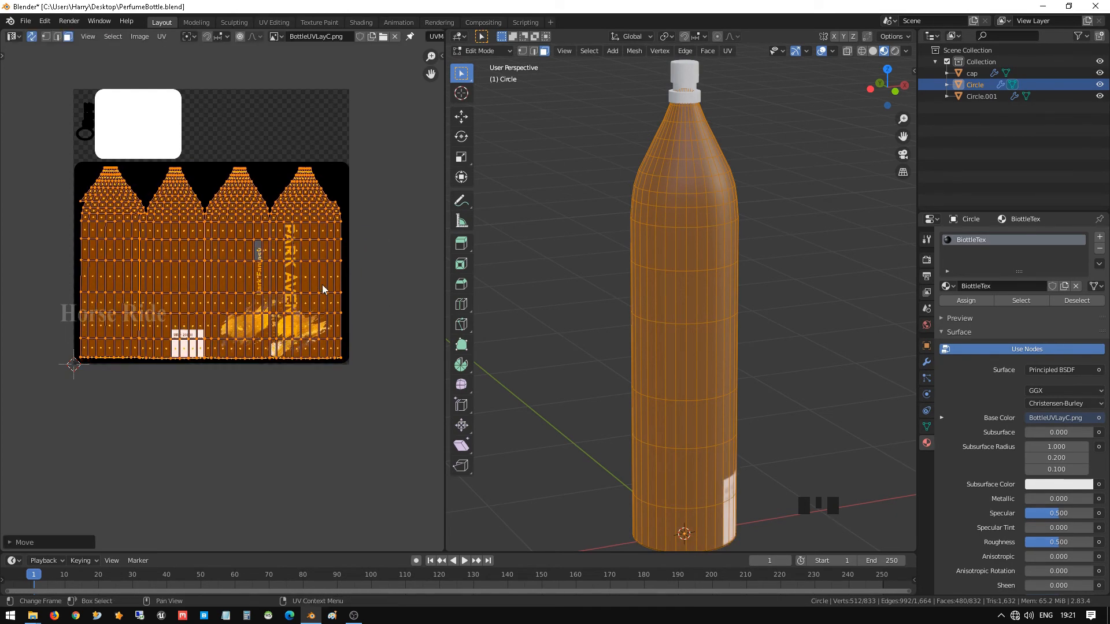
Deselect the faces, return to Object Mode and examine the label artwork from several sides of the bottle
click(530, 345)
middle_drag(776, 307, 700, 394)
scroll(705, 399, up, 1)
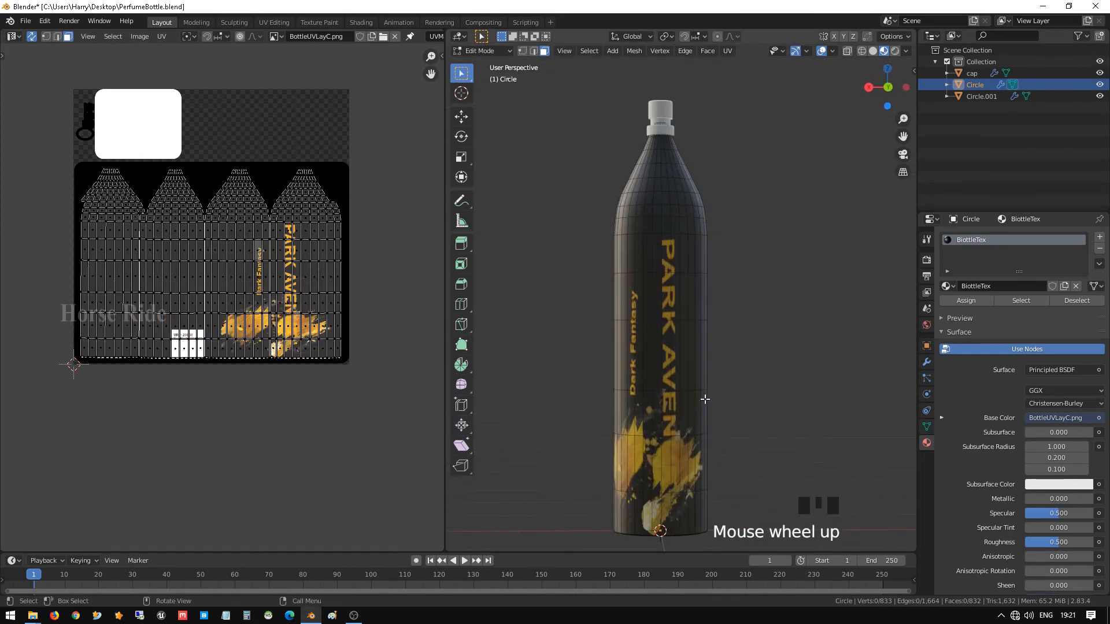
key(Tab)
scroll(705, 399, down, 1)
middle_drag(705, 399, 747, 373)
scroll(220, 292, up, 2)
scroll(741, 377, up, 3)
scroll(681, 379, down, 1)
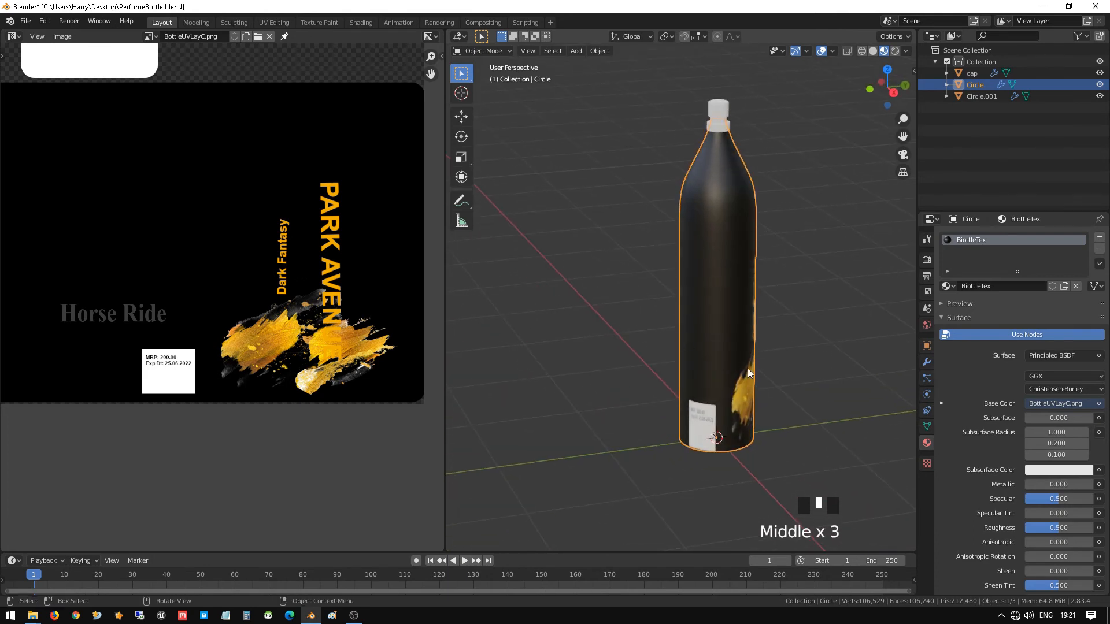
scroll(676, 313, up, 1)
middle_drag(676, 313, 780, 314)
middle_click(780, 313)
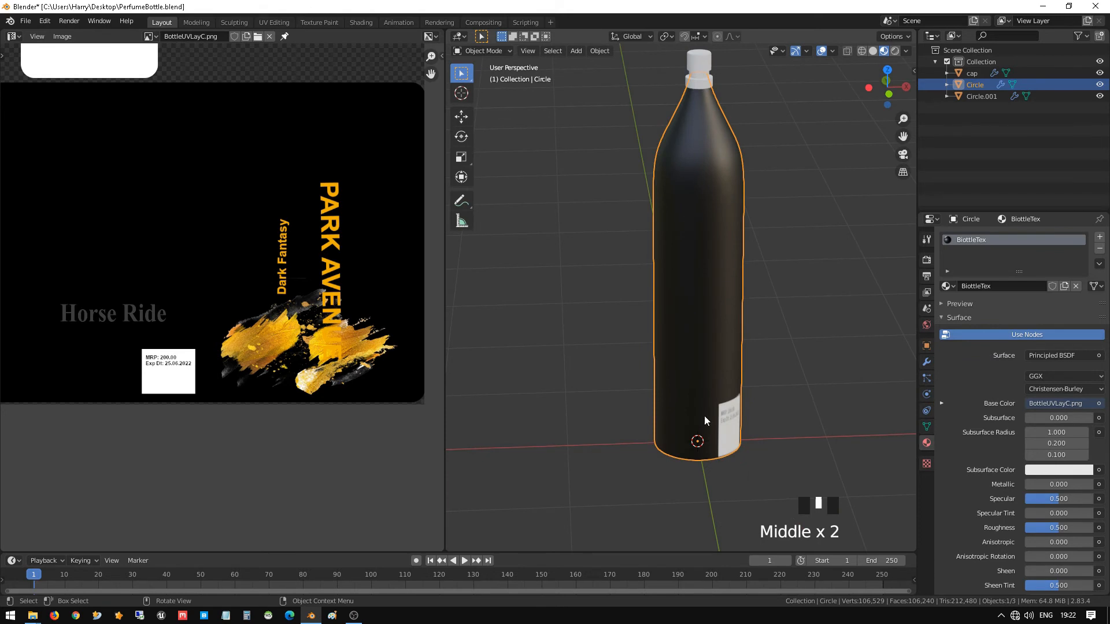
middle_drag(721, 408, 636, 383)
Examine the white MRP and expiry-date label near the bottle's base up close
scroll(727, 454, up, 3)
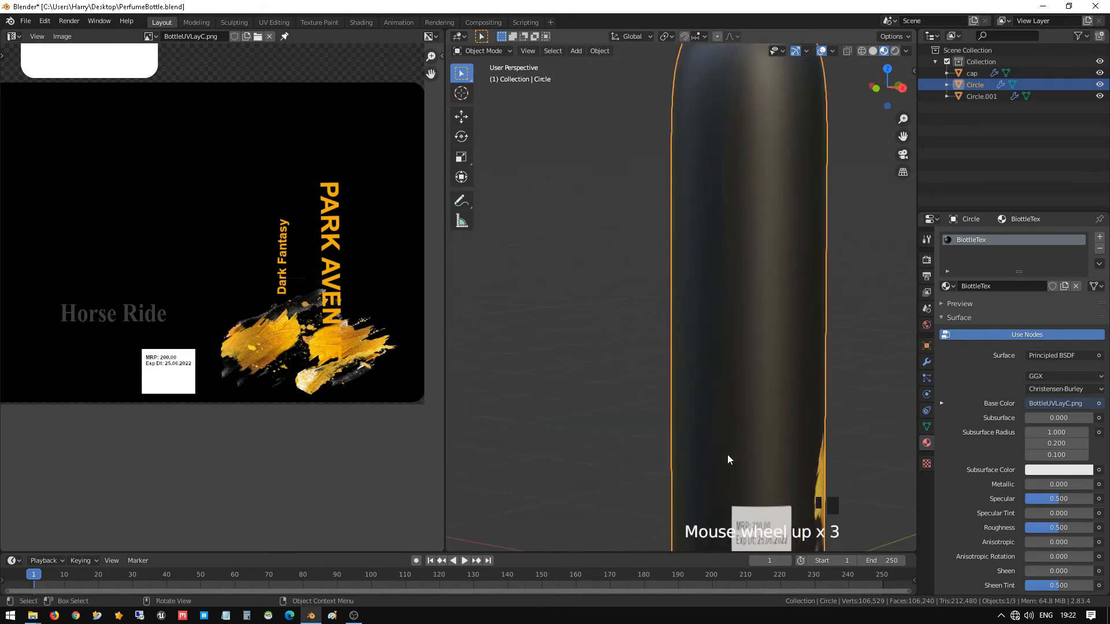
ctrl+middle_drag(727, 454, 627, 227)
scroll(706, 362, down, 20)
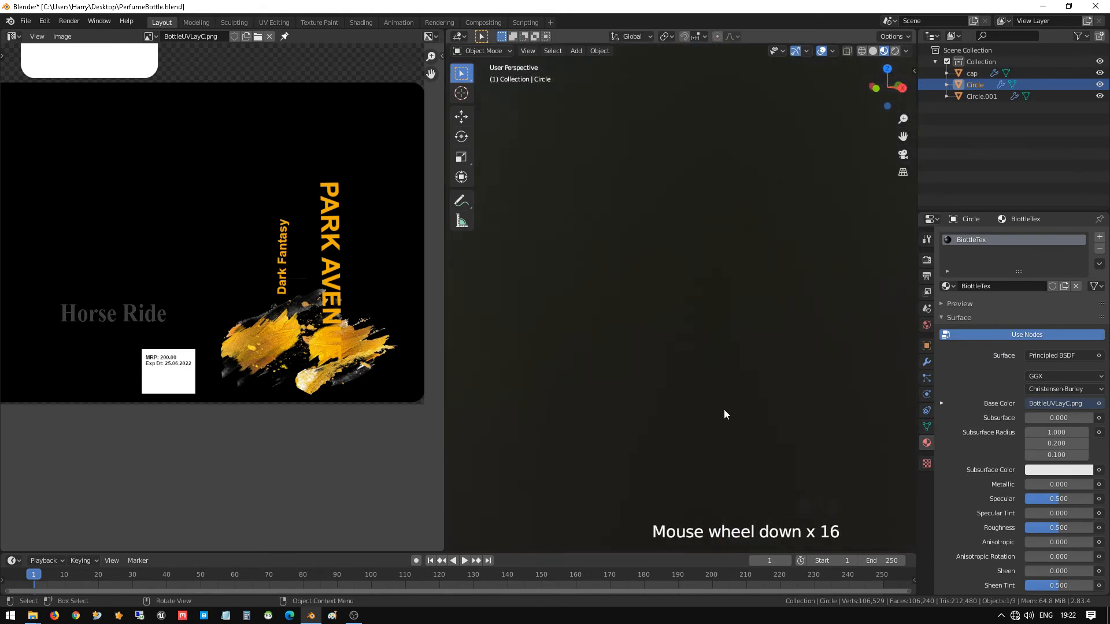
scroll(724, 409, down, 19)
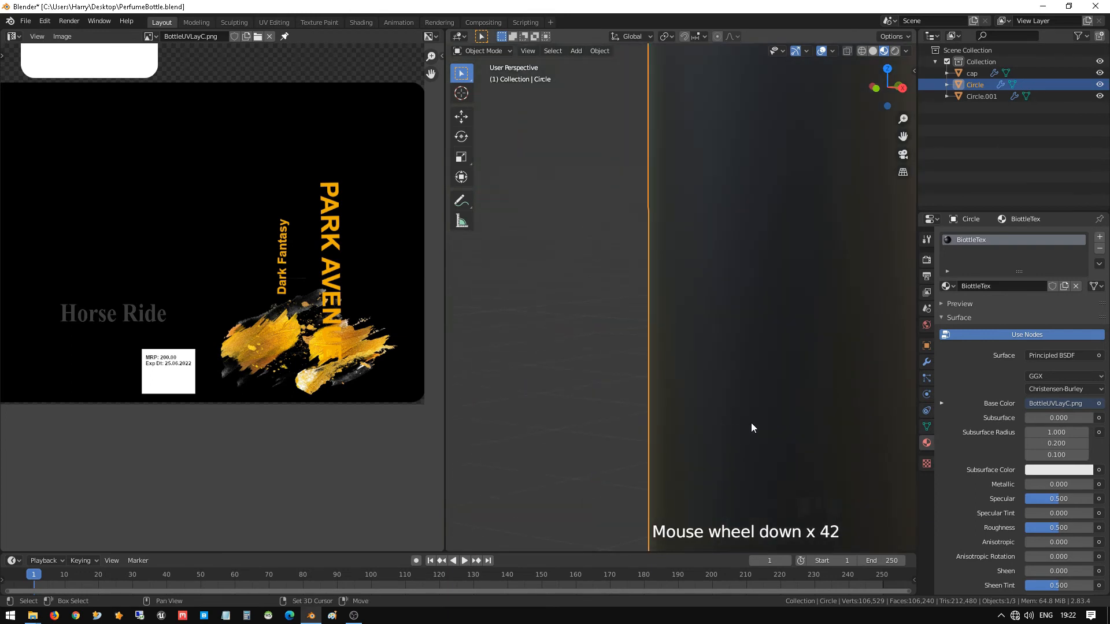
shift+middle_drag(751, 426, 518, 268)
scroll(747, 401, down, 4)
shift+middle_drag(747, 401, 541, 155)
scroll(560, 383, up, 1)
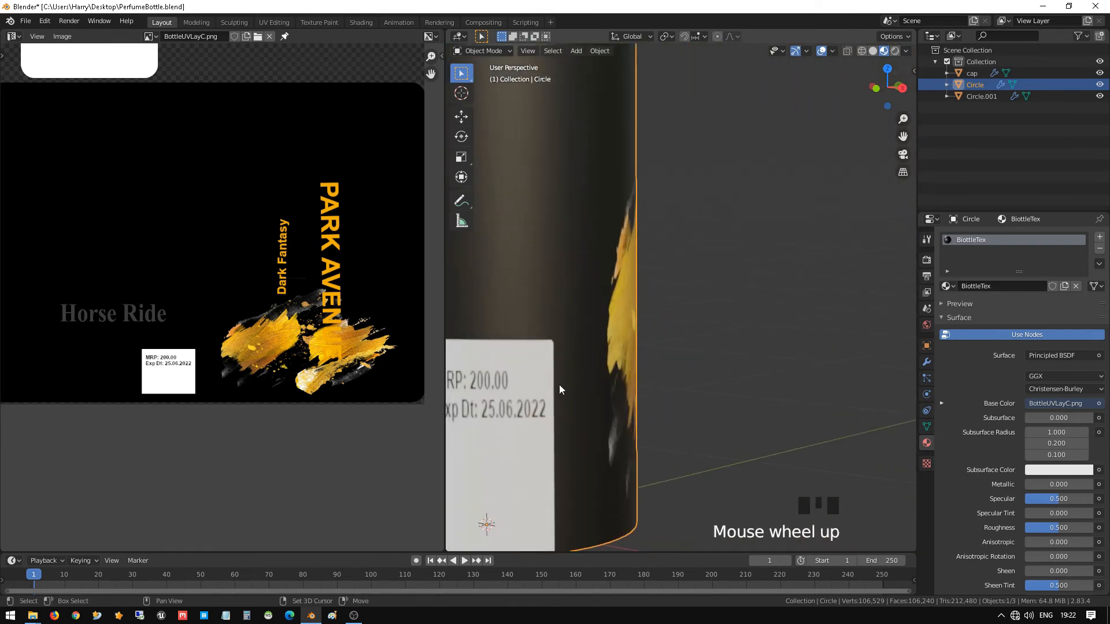
shift+middle_drag(559, 384, 697, 334)
scroll(667, 364, up, 1)
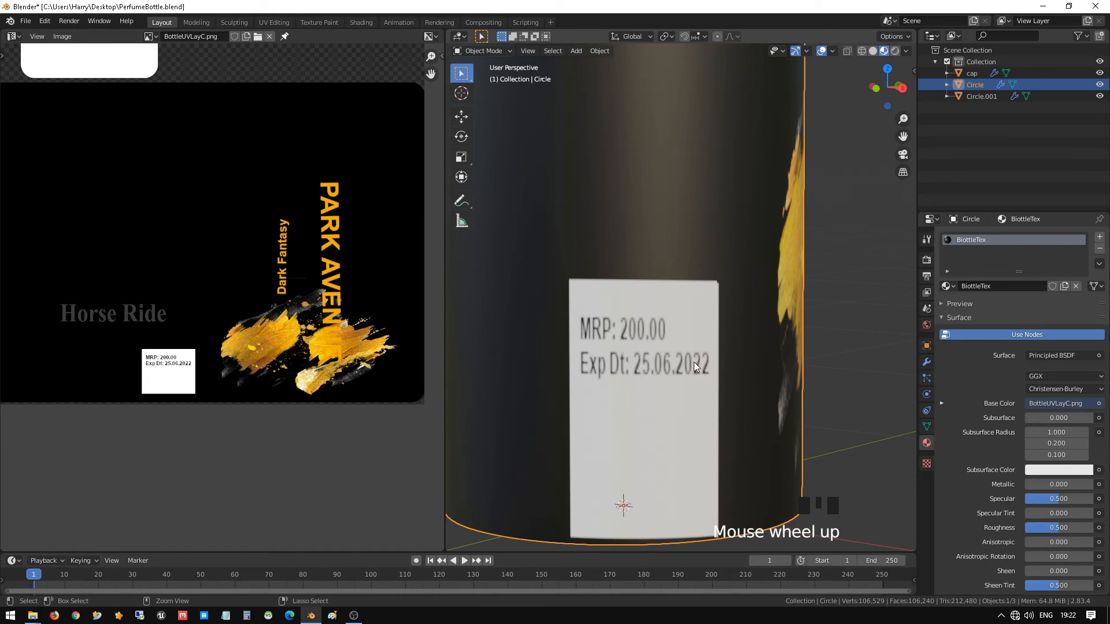
Compare the front lettering and artwork on the whole bottle with the full BottleUVLayC.png texture
scroll(693, 362, down, 7)
shift+middle_drag(695, 237, 554, 279)
middle_drag(685, 338, 745, 356)
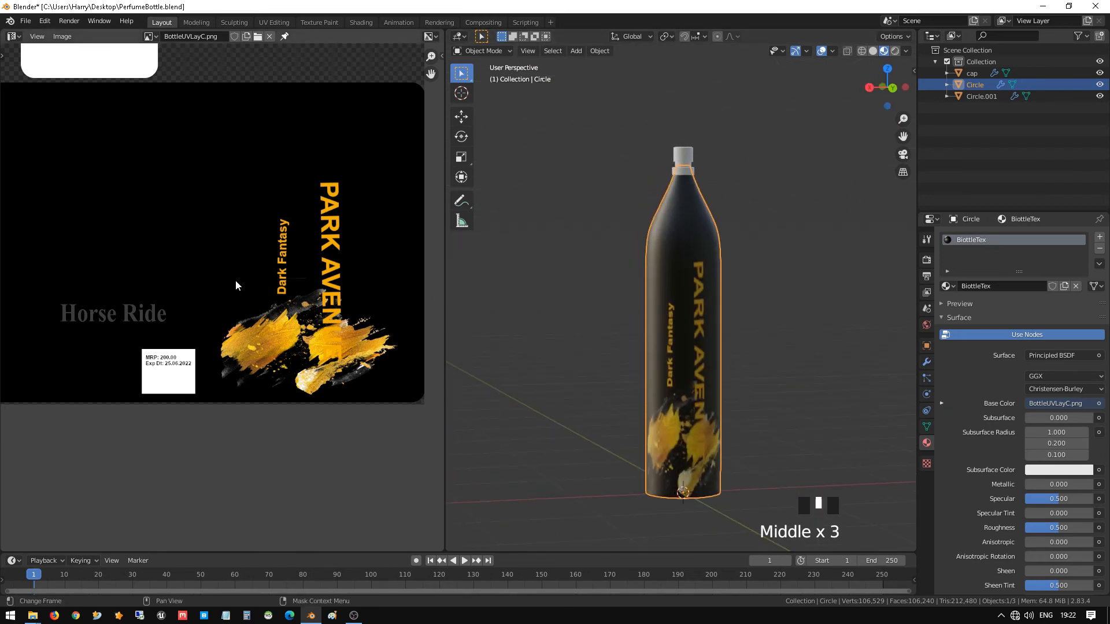
scroll(234, 231, down, 1)
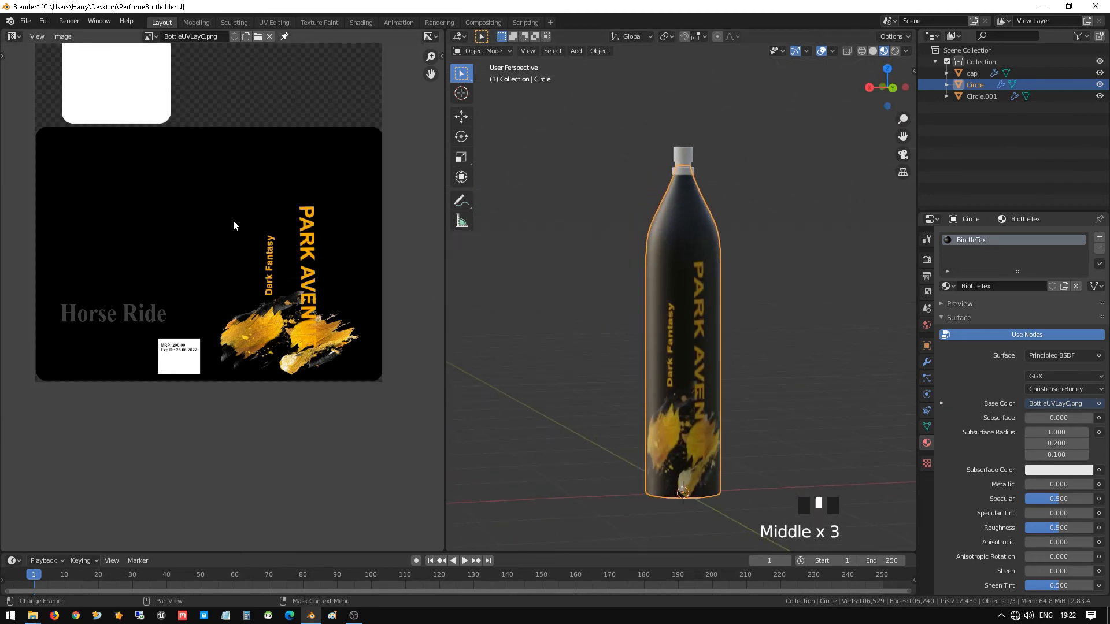
middle_drag(205, 172, 227, 245)
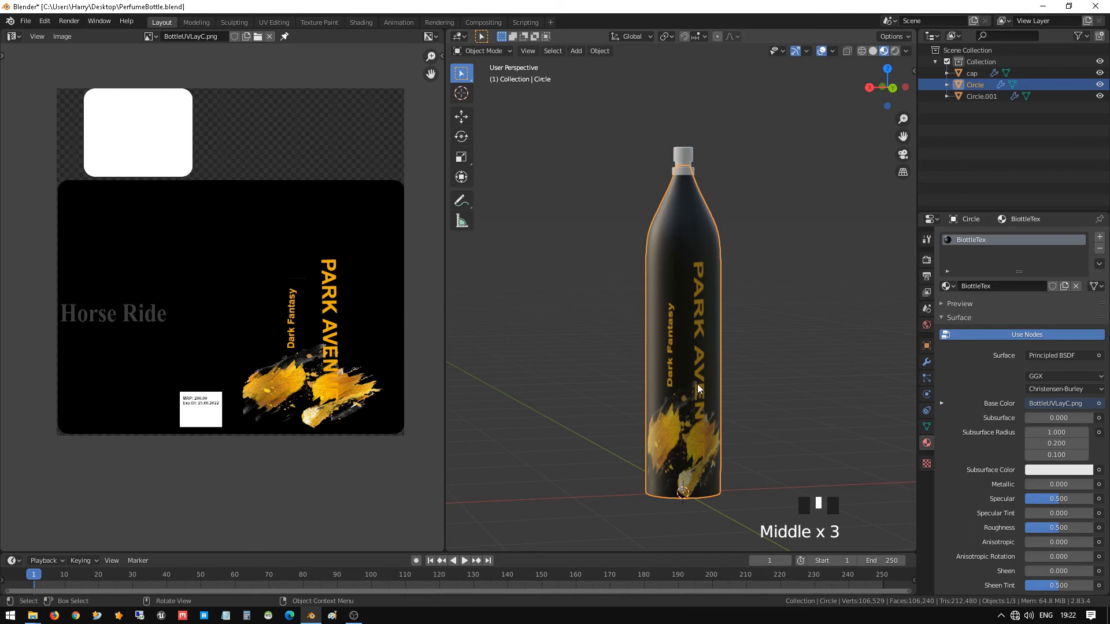
scroll(697, 387, up, 2)
scroll(709, 282, down, 2)
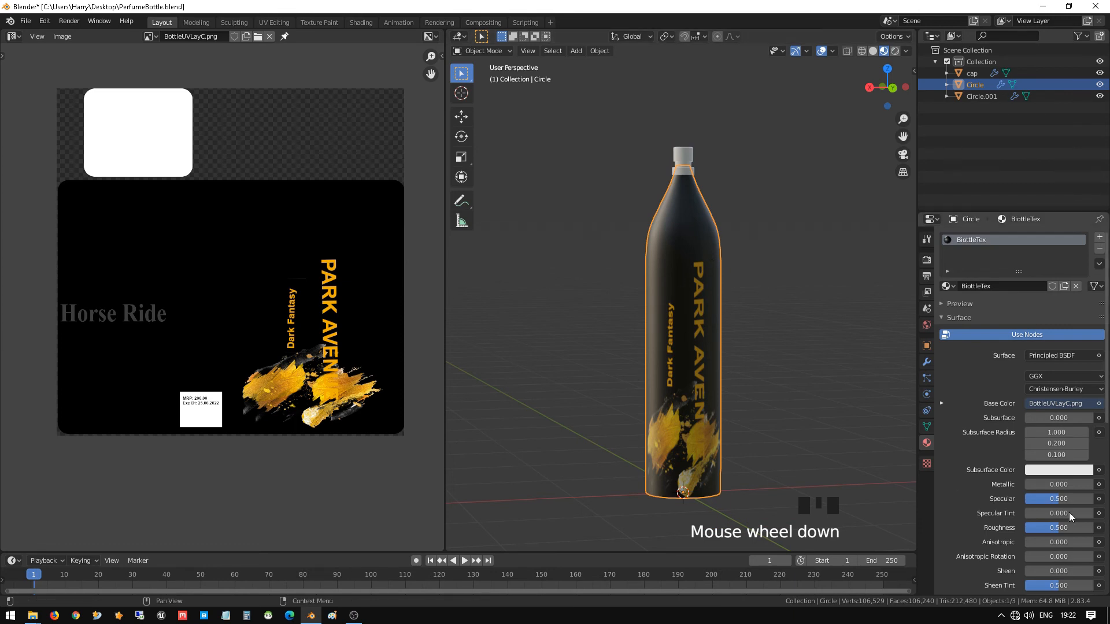
Review the surface settings of the BiottleTex material and reselect the bottle body
scroll(1018, 479, down, 5)
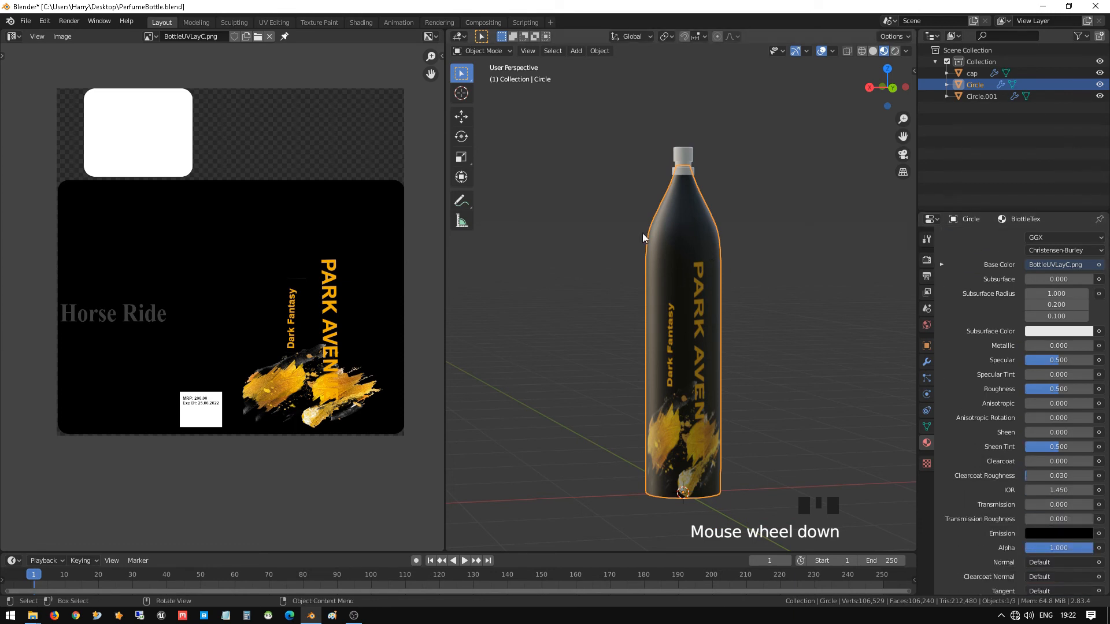
scroll(1032, 265, up, 1)
scroll(1033, 267, up, 4)
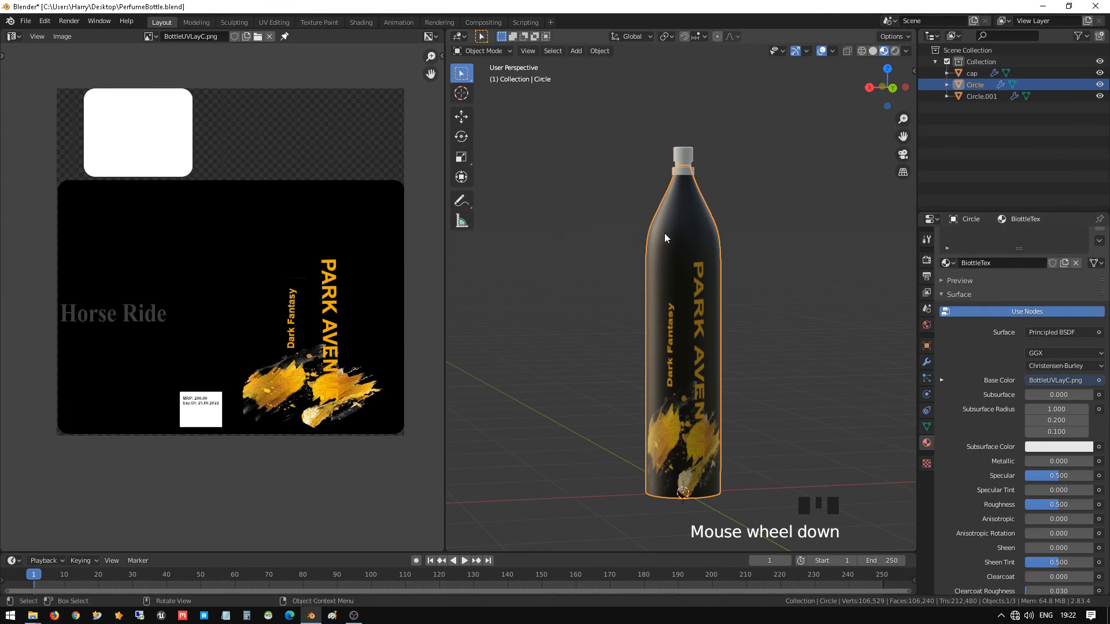
click(671, 218)
click(836, 193)
click(688, 207)
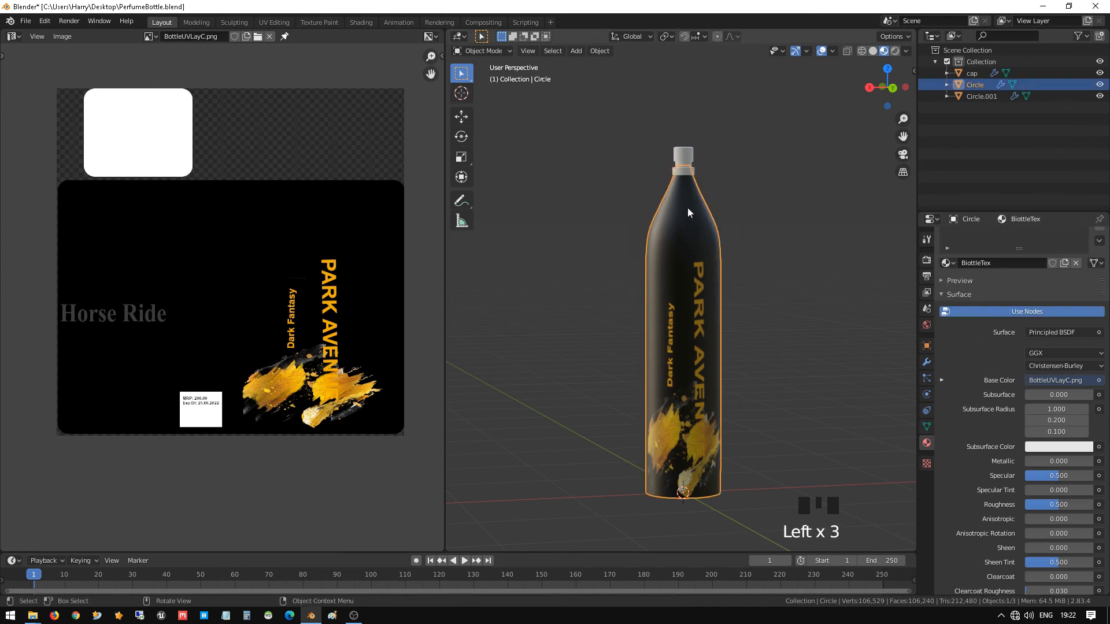
scroll(983, 244, up, 1)
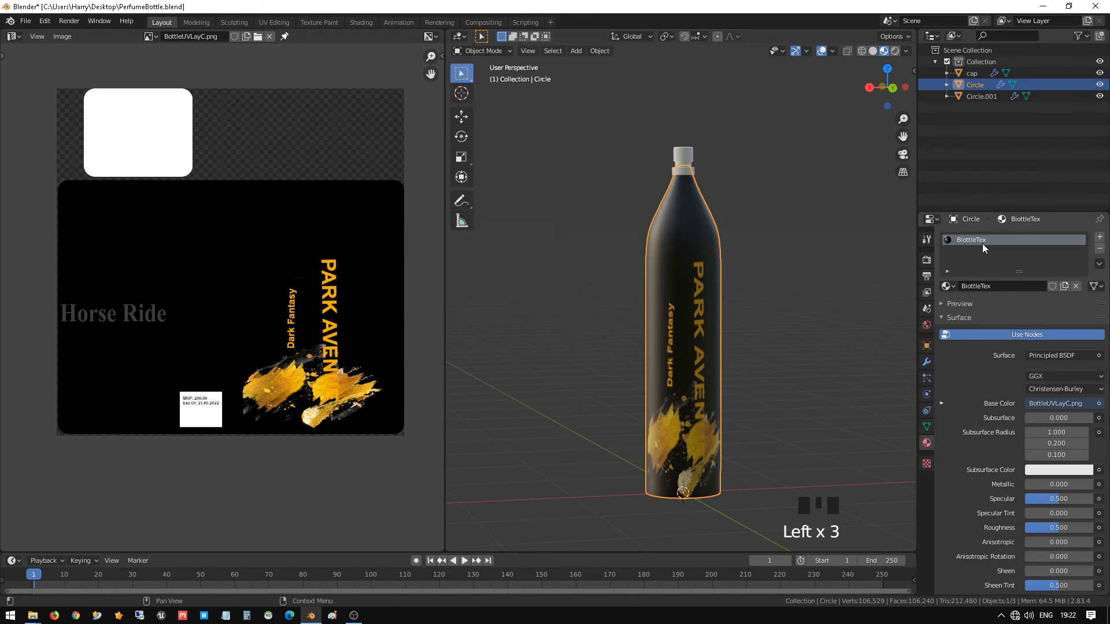
Lower the roughness of the bottle body's BiottleTex material to make its surface glossier
scroll(1033, 347, down, 7)
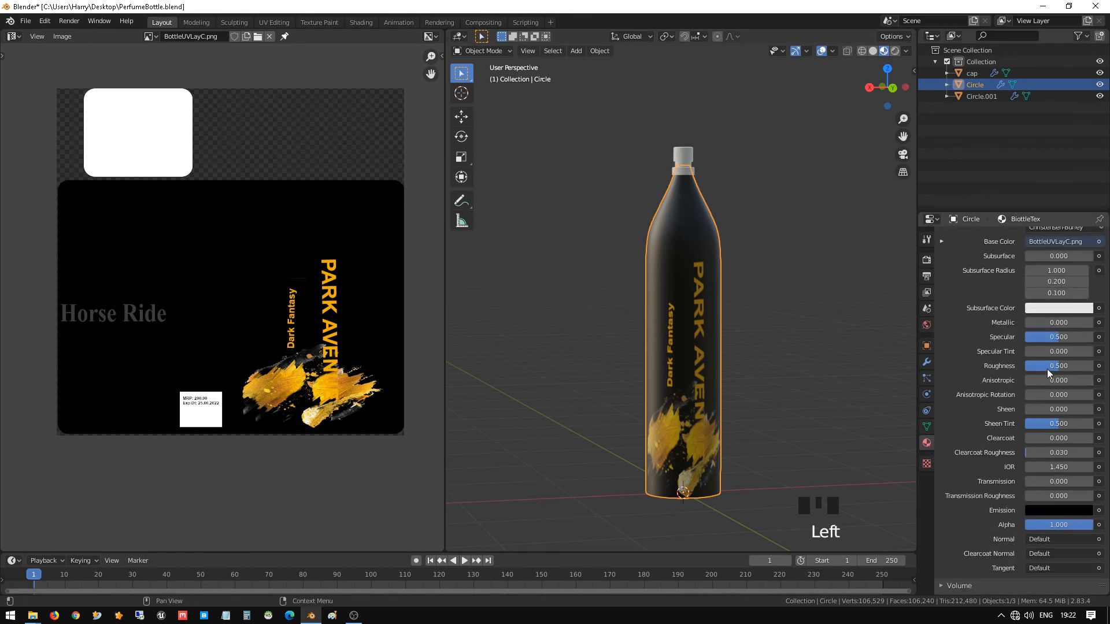
drag(1057, 363, 1033, 364)
middle_drag(720, 297, 636, 359)
scroll(707, 422, up, 2)
middle_drag(707, 421, 757, 190)
Select the cap on top of the bottle and give it a new material named Cap
click(693, 168)
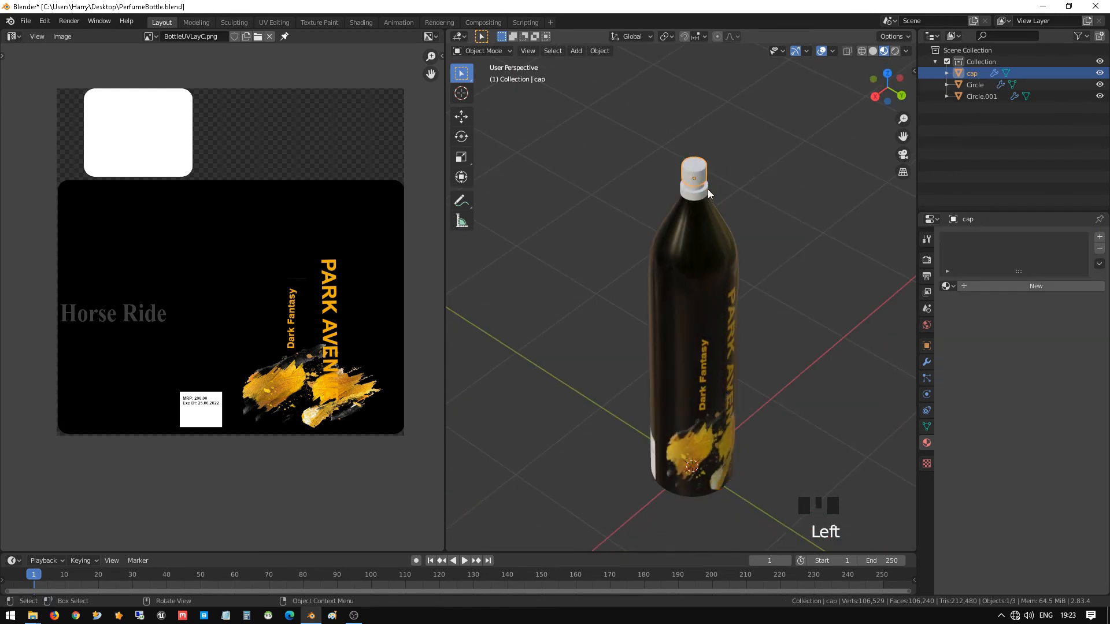
click(974, 289)
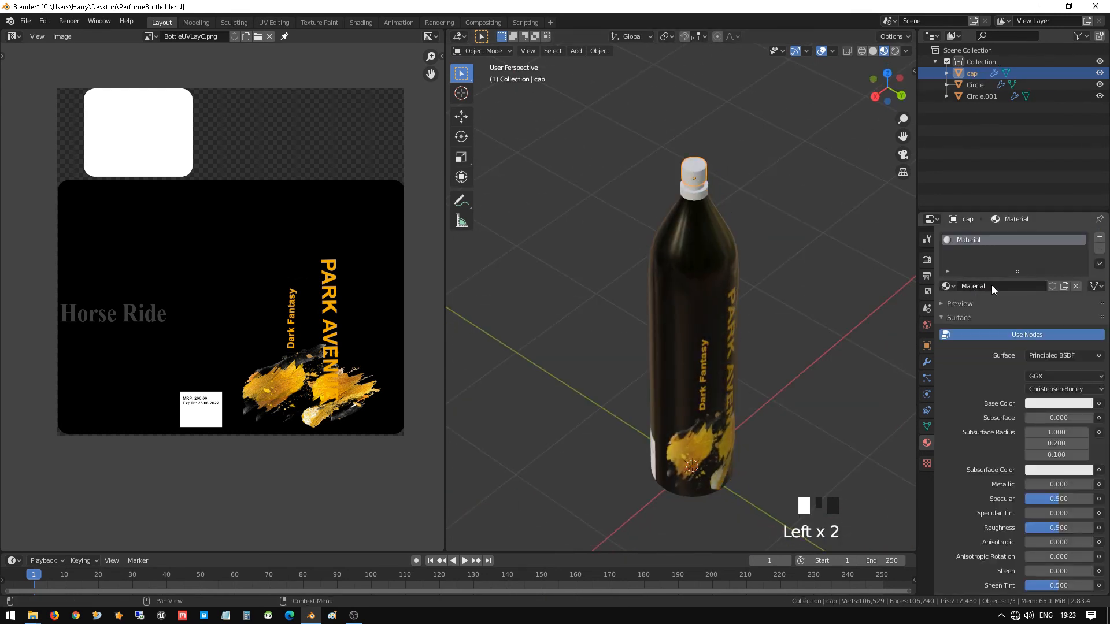
double_click(990, 286)
text(Cap)
click(992, 286)
Set the Cap material's base color to bright orange with hue 0.076, saturation 1.000 and value 1.000
click(1059, 403)
drag(1014, 290, 1002, 311)
drag(1085, 252, 1084, 264)
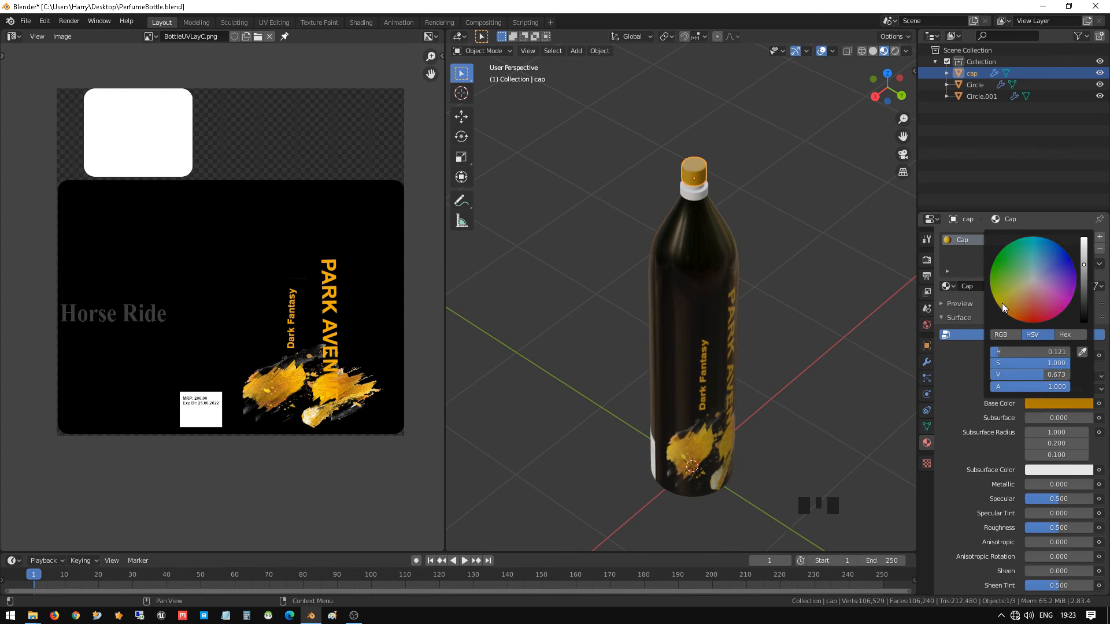
drag(1001, 303, 1017, 319)
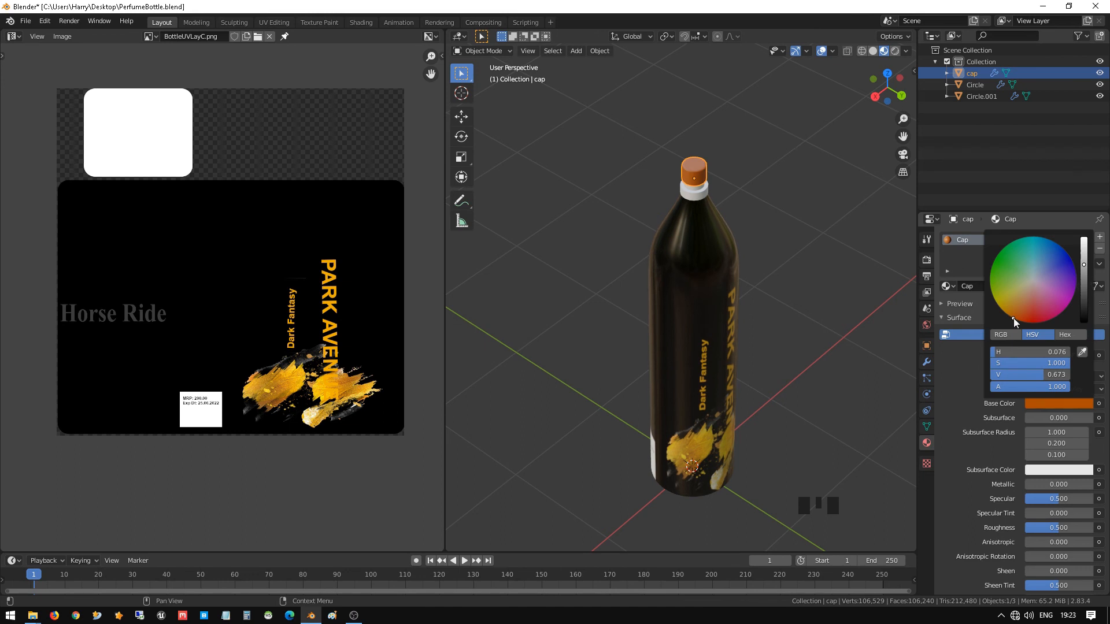
drag(1084, 265, 1084, 239)
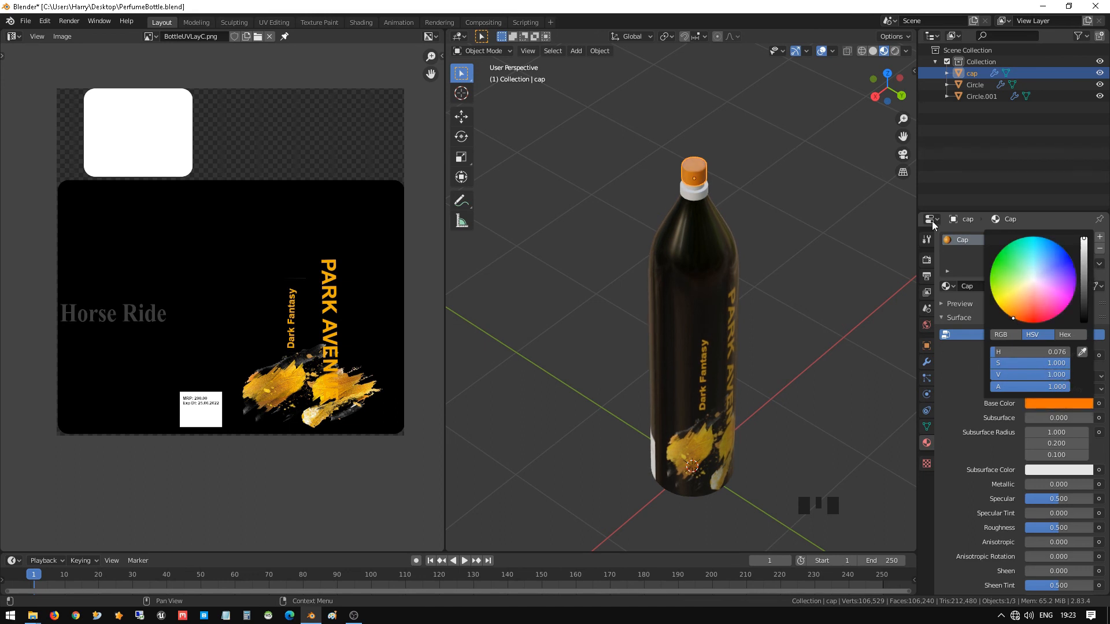
Assign the existing Cap material to the white collar ring beneath the cap
click(700, 192)
scroll(724, 202, up, 1)
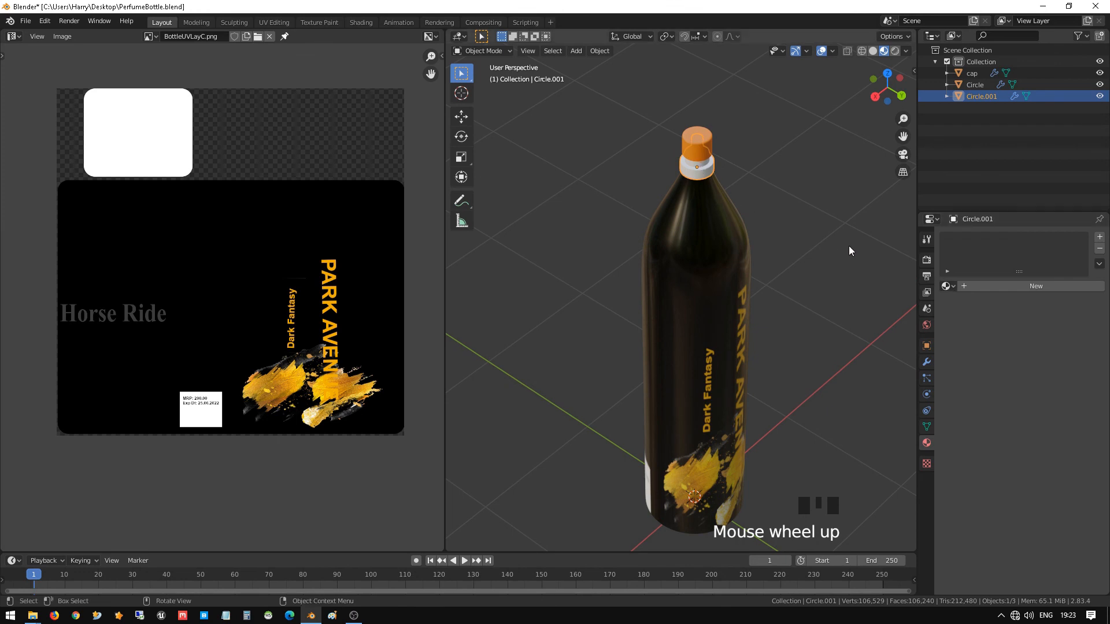
click(947, 286)
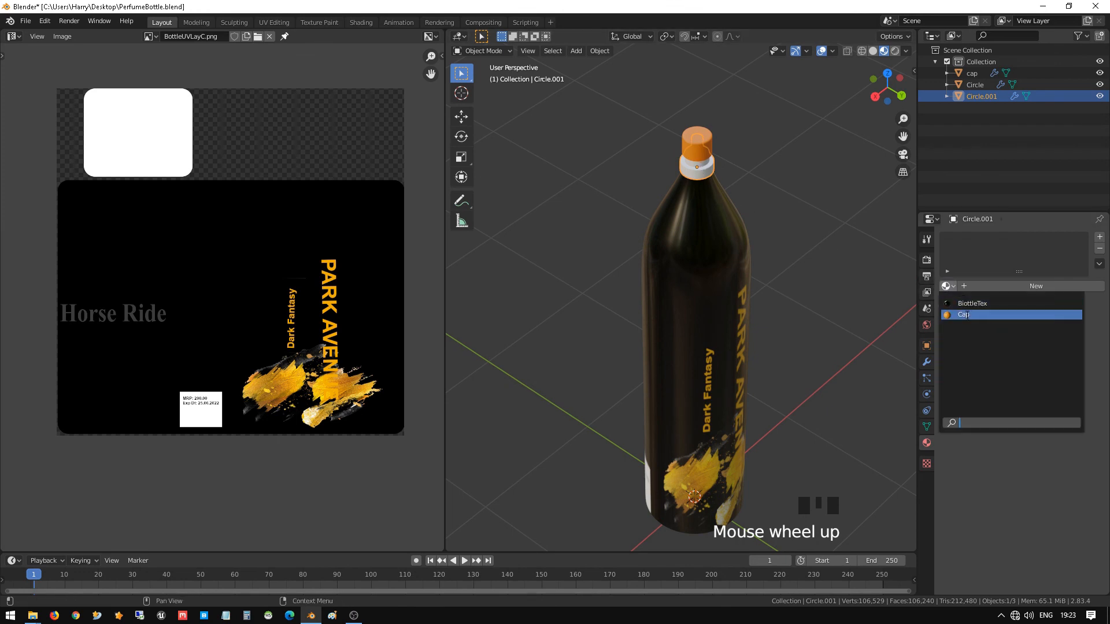
click(966, 315)
middle_drag(657, 141, 684, 166)
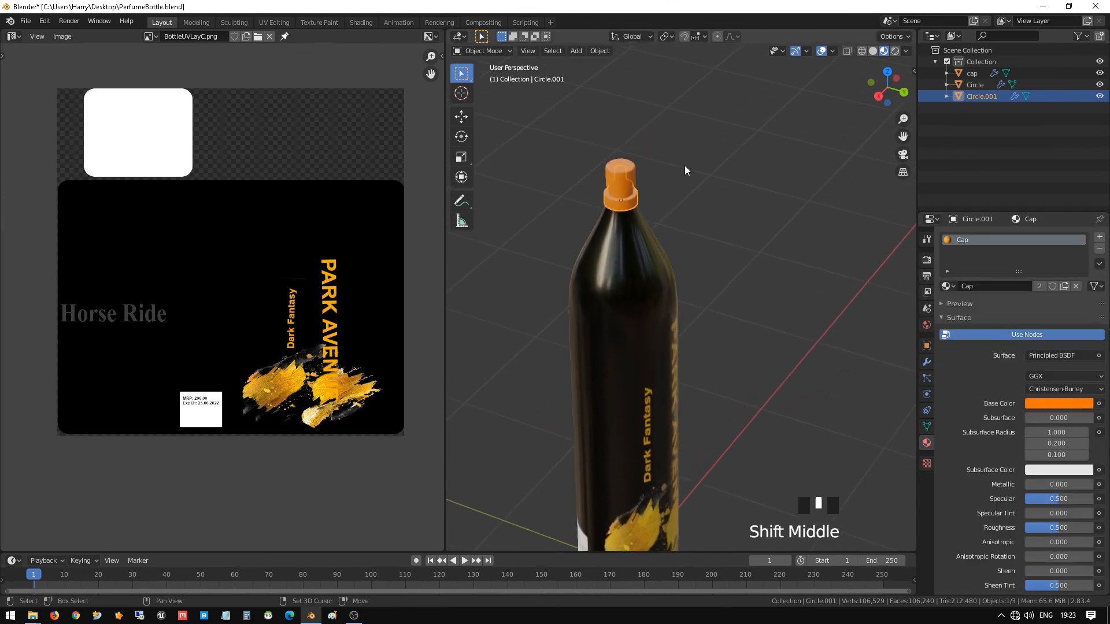
Set the Cap material's roughness to 0.075
scroll(1018, 481, down, 3)
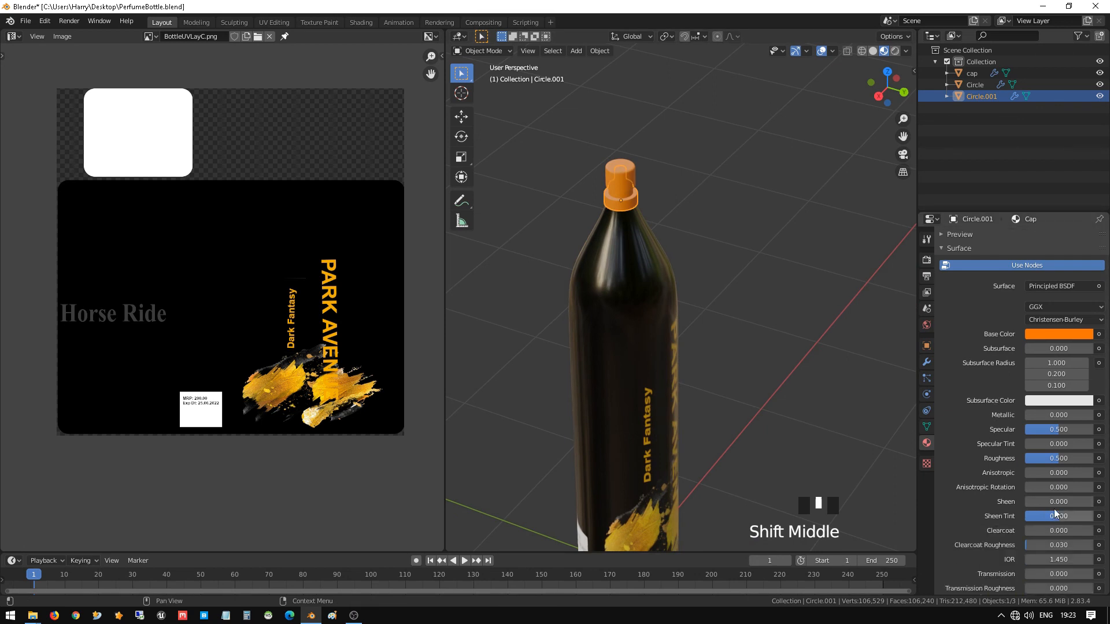
drag(1060, 457, 1032, 458)
scroll(653, 199, up, 2)
shift+middle_drag(675, 159, 606, 202)
scroll(610, 205, up, 3)
Deselect the collar and examine the glossy orange cap and the whole bottle from several sides
click(671, 145)
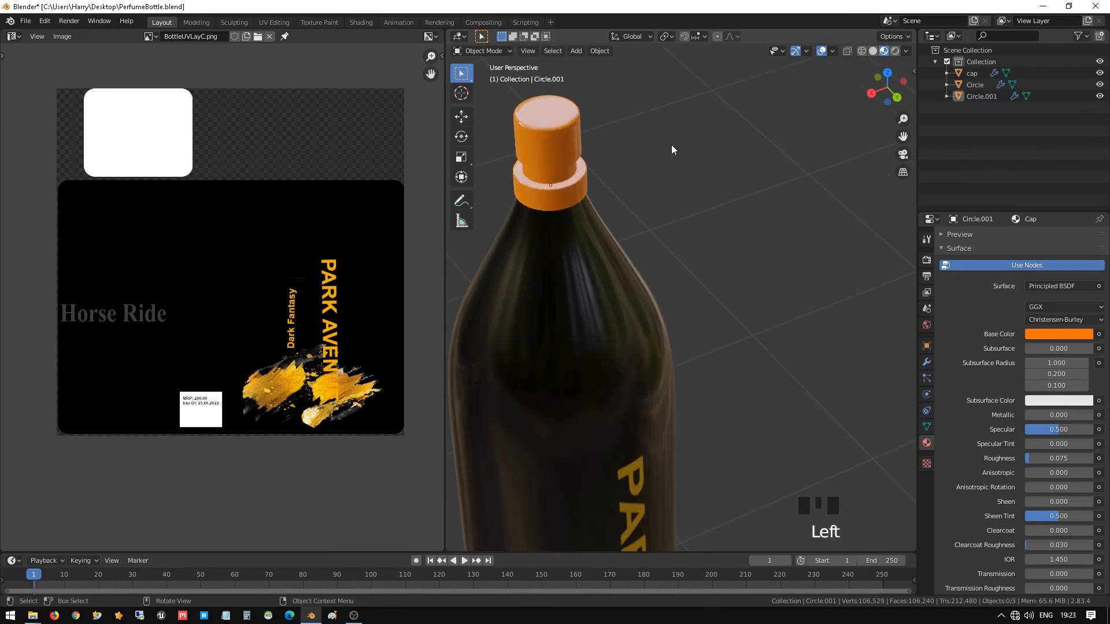
scroll(671, 144, down, 2)
middle_drag(671, 144, 765, 146)
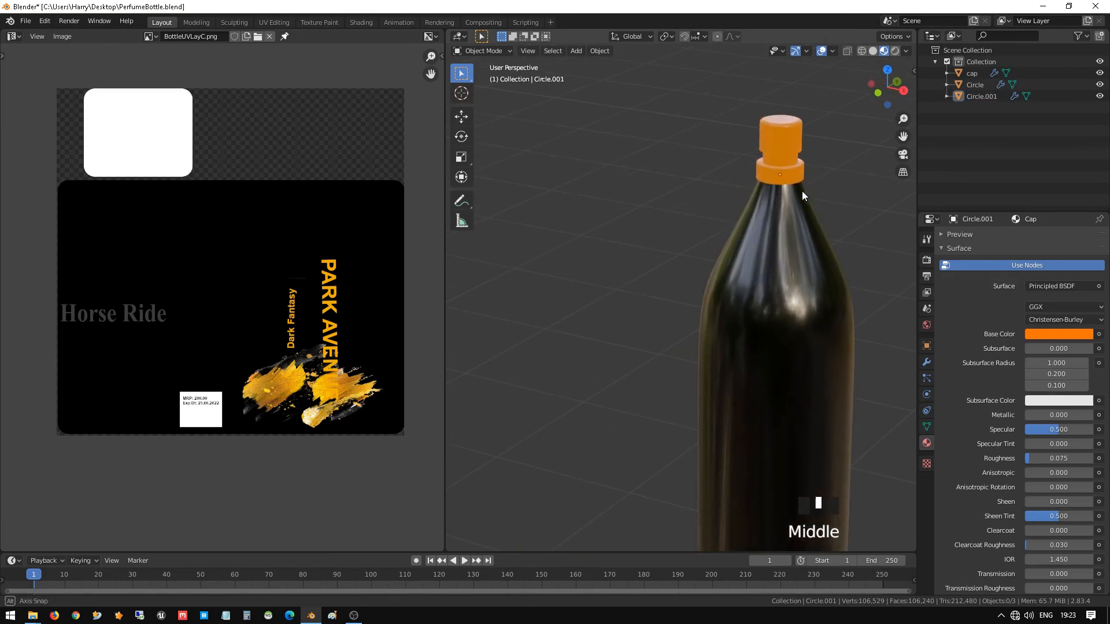
middle_drag(803, 191, 637, 236)
scroll(654, 195, down, 2)
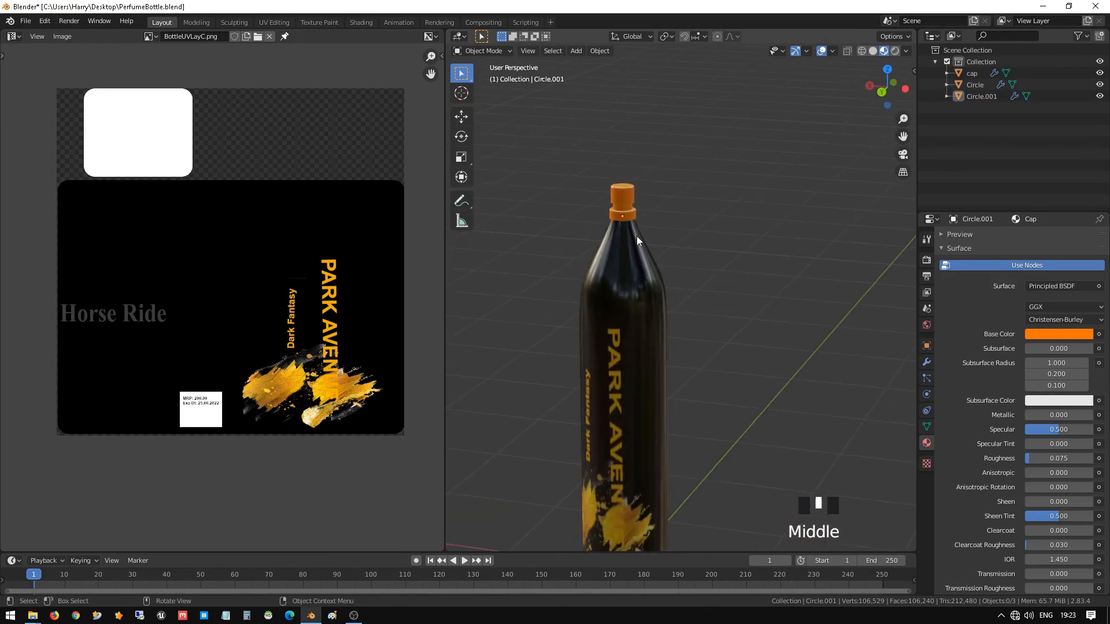
scroll(644, 242, down, 2)
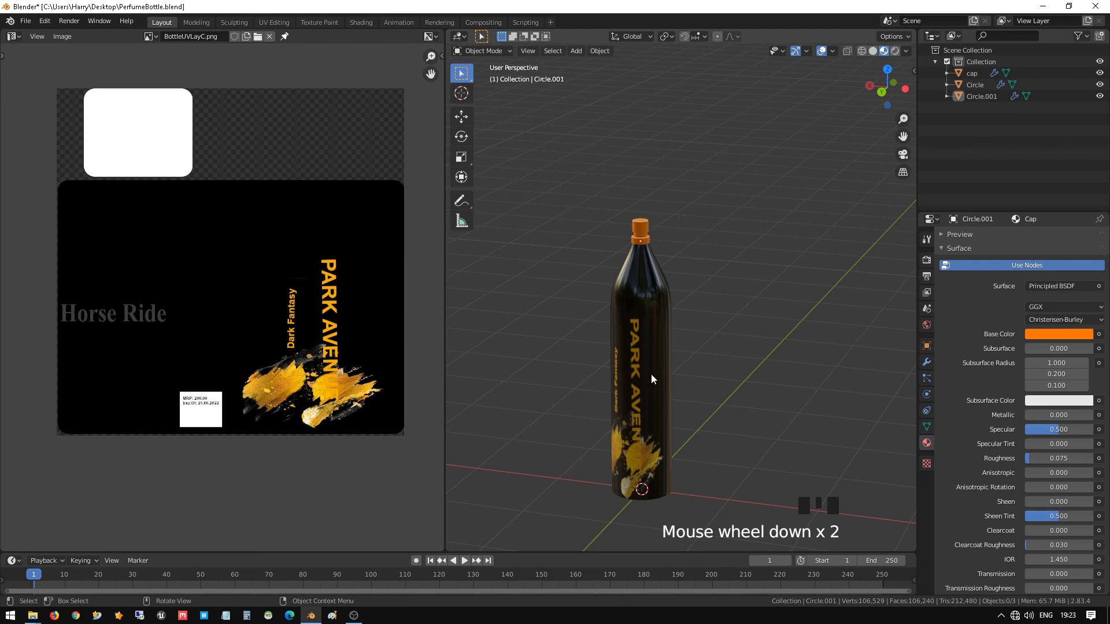
shift+middle_drag(638, 373, 679, 292)
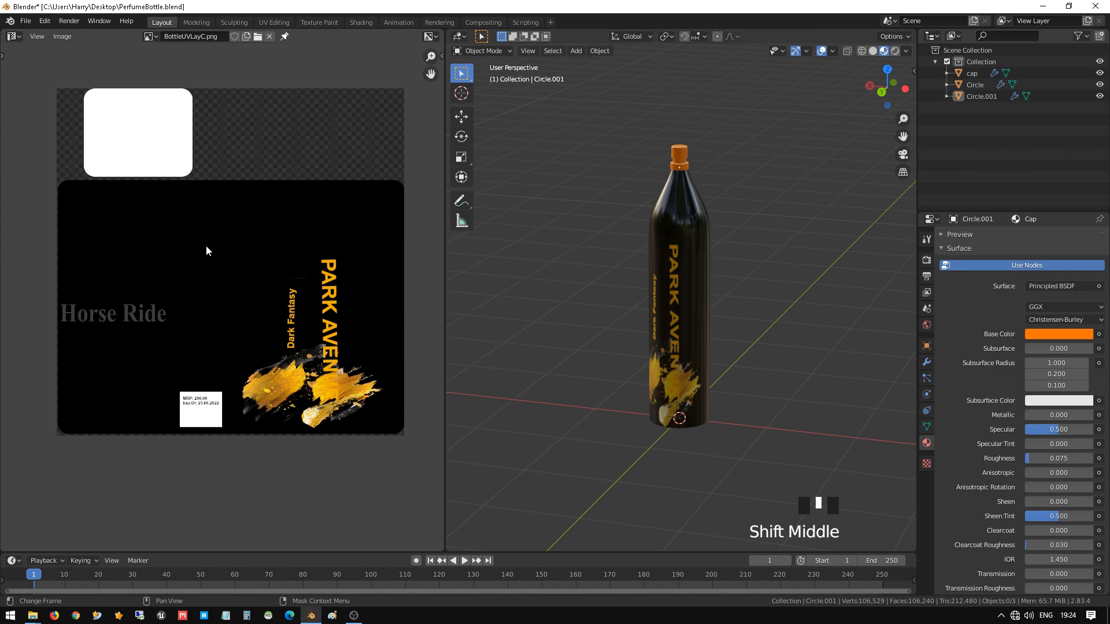
Merge the image editor area into the 3D viewport and frame the whole bottle with its front lettering in view
drag(446, 30, 283, 68)
scroll(464, 263, down, 2)
middle_drag(462, 258, 501, 289)
scroll(466, 237, down, 2)
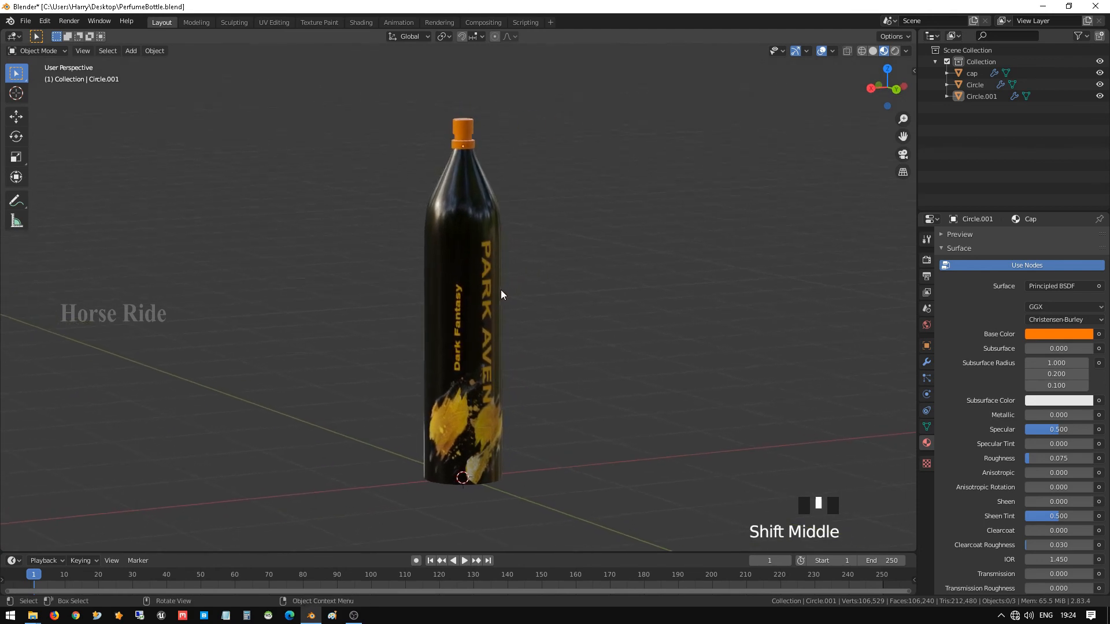
scroll(505, 296, up, 1)
middle_drag(470, 248, 457, 249)
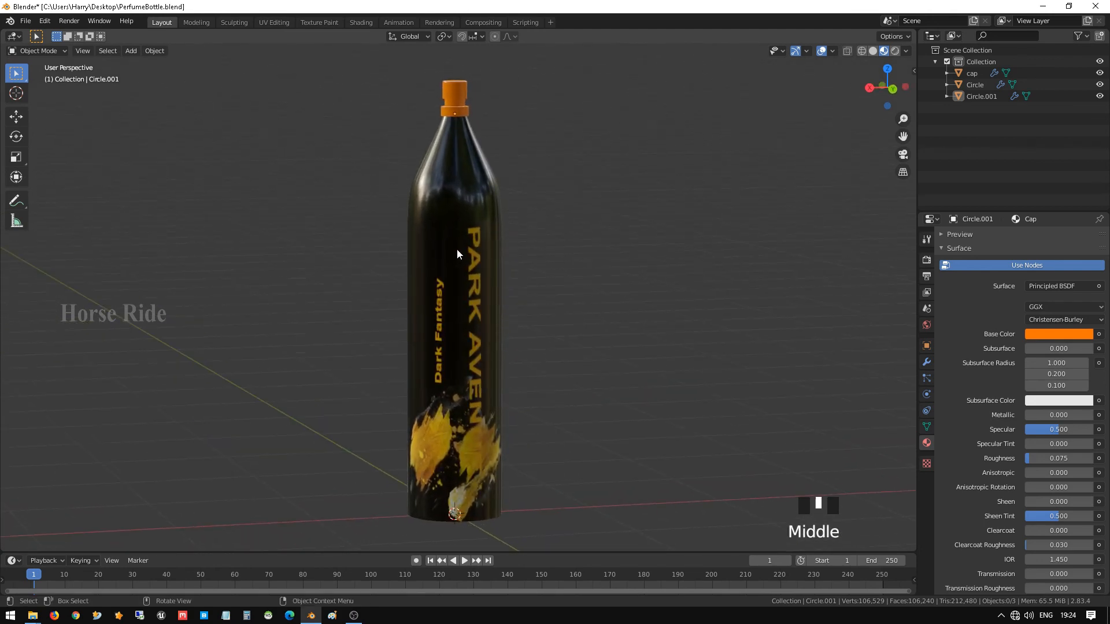